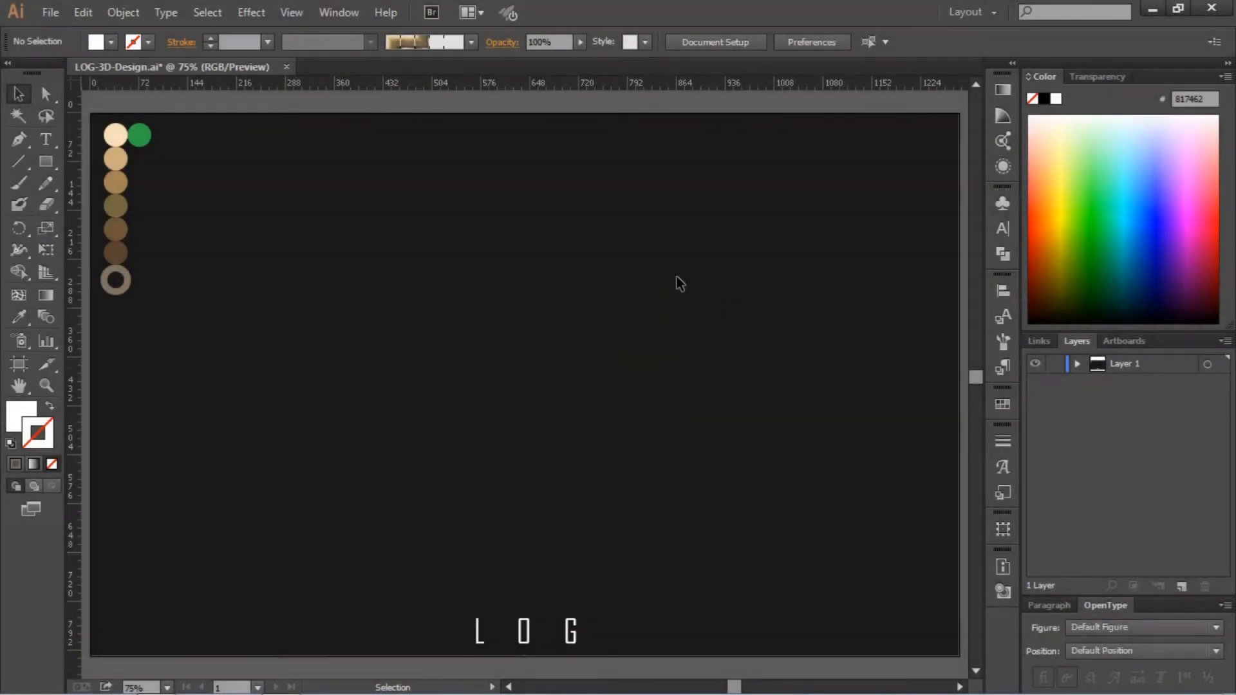
Step: Draw three separate circles on the artboard with diameters of 25 px, 50 px and 75 px
drag(53, 164, 96, 209)
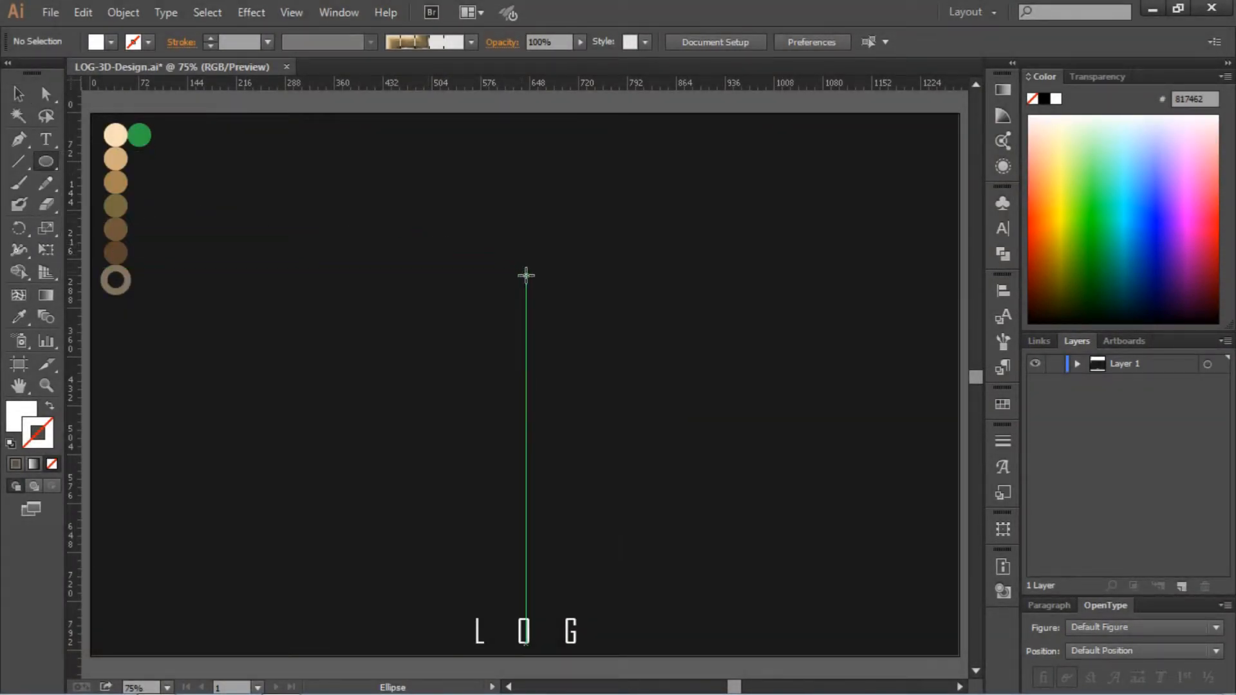
click(524, 280)
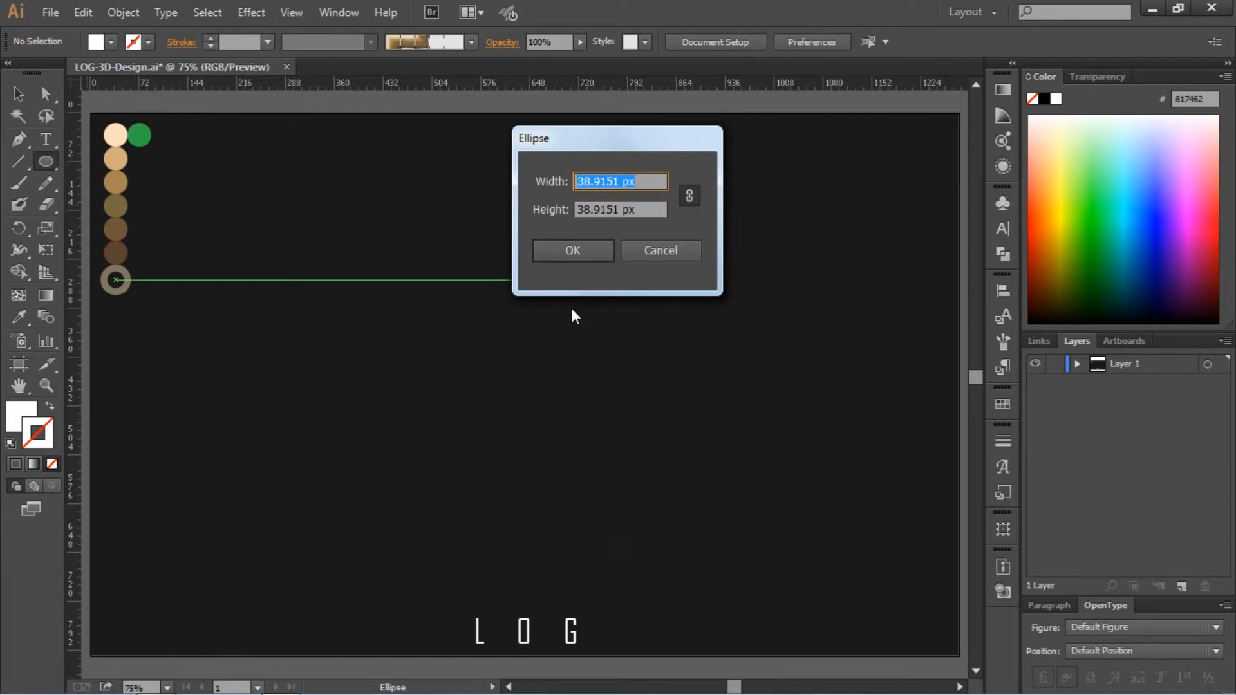
text(25)
click(569, 260)
click(700, 264)
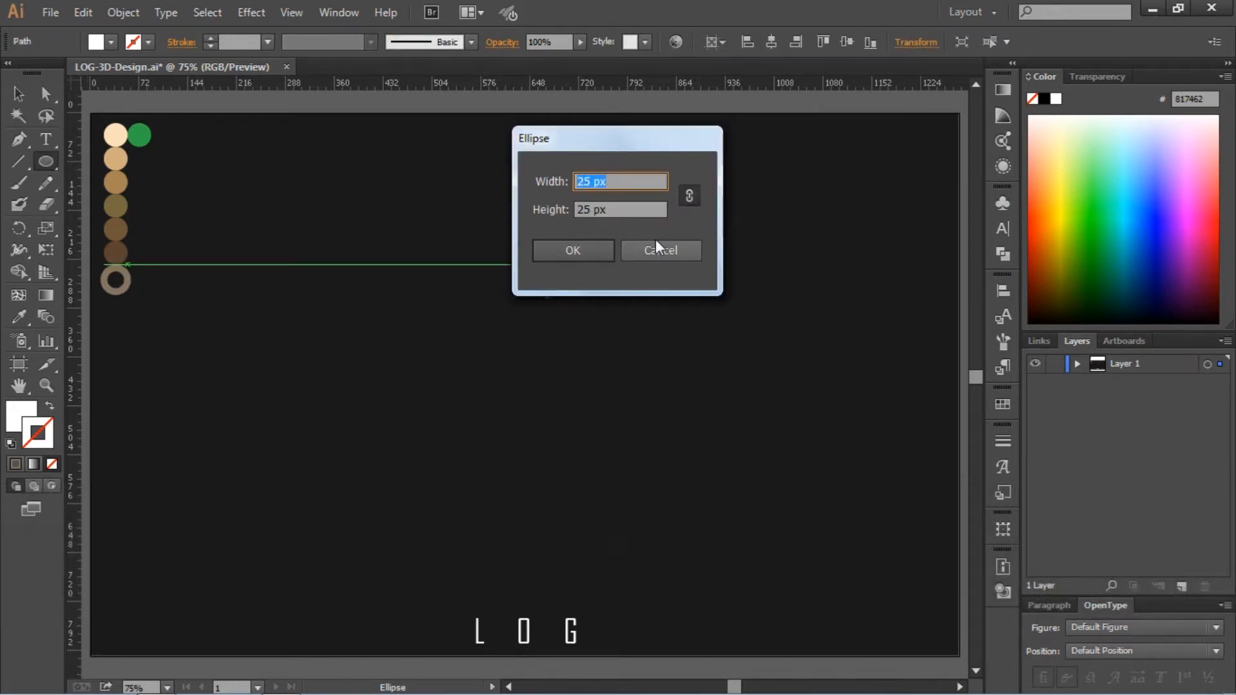
text(50)
click(602, 253)
click(642, 375)
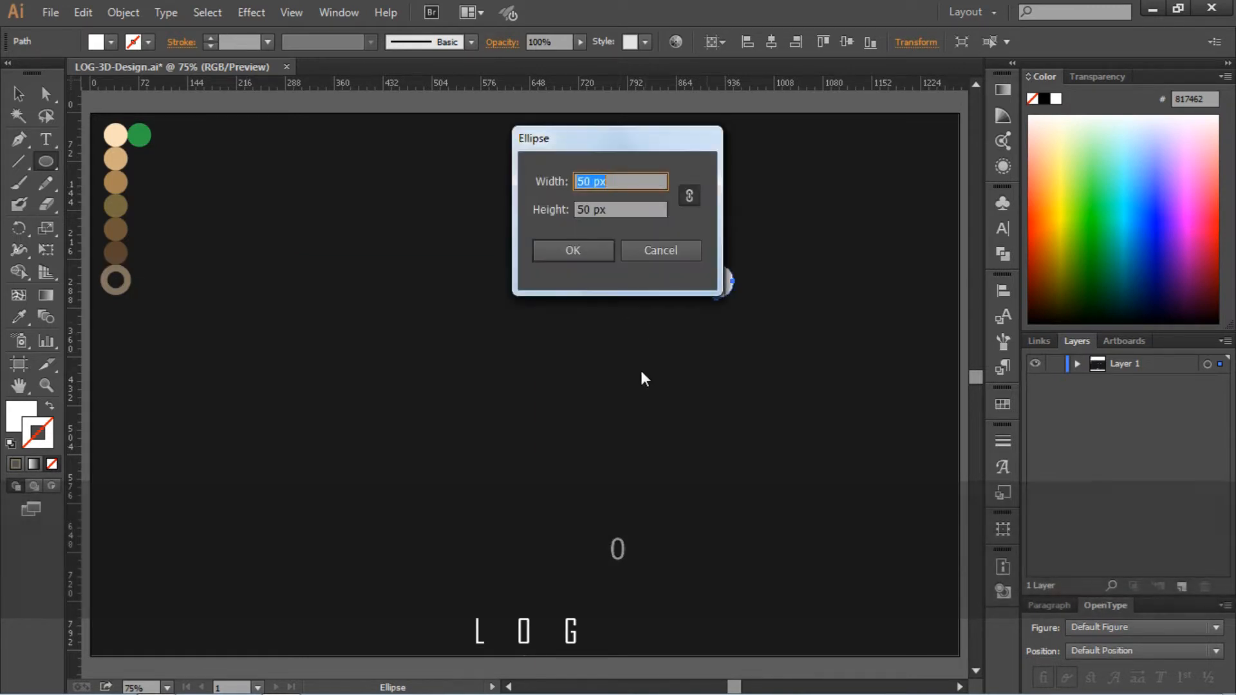
text(75)
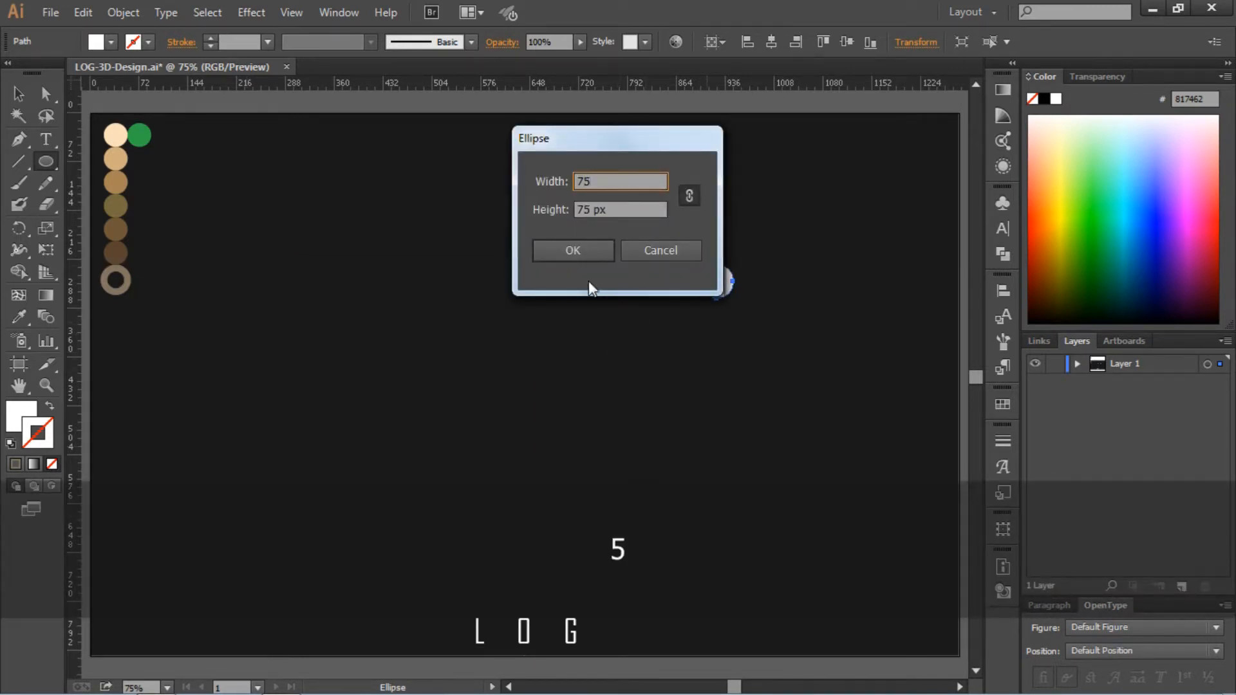
click(573, 251)
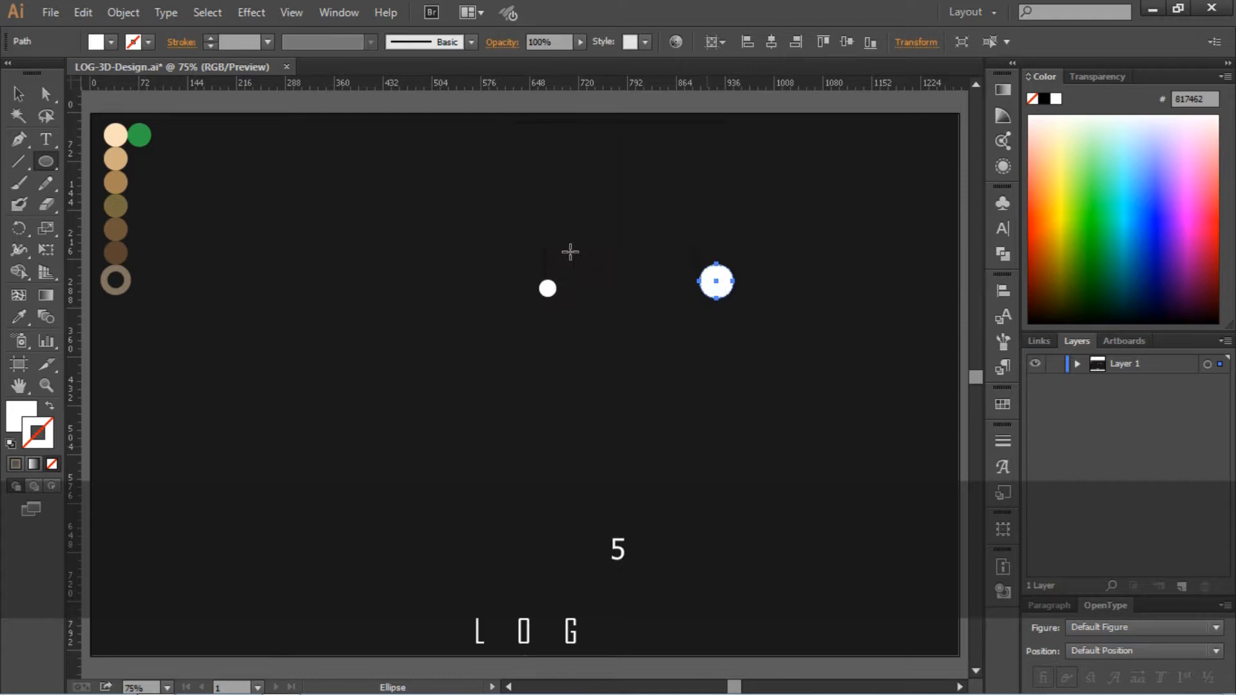
Step: Draw three larger circles with diameters of 100 px, 125 px and 150 px
click(450, 300)
text(100)
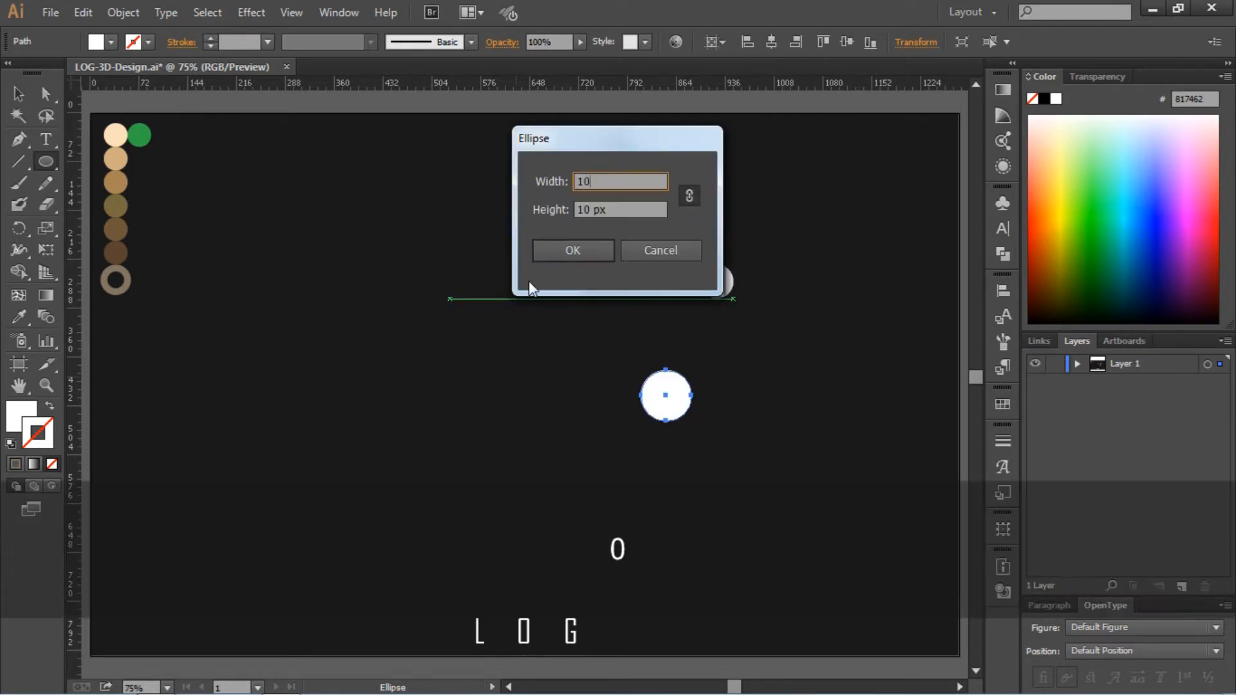
click(573, 251)
click(433, 278)
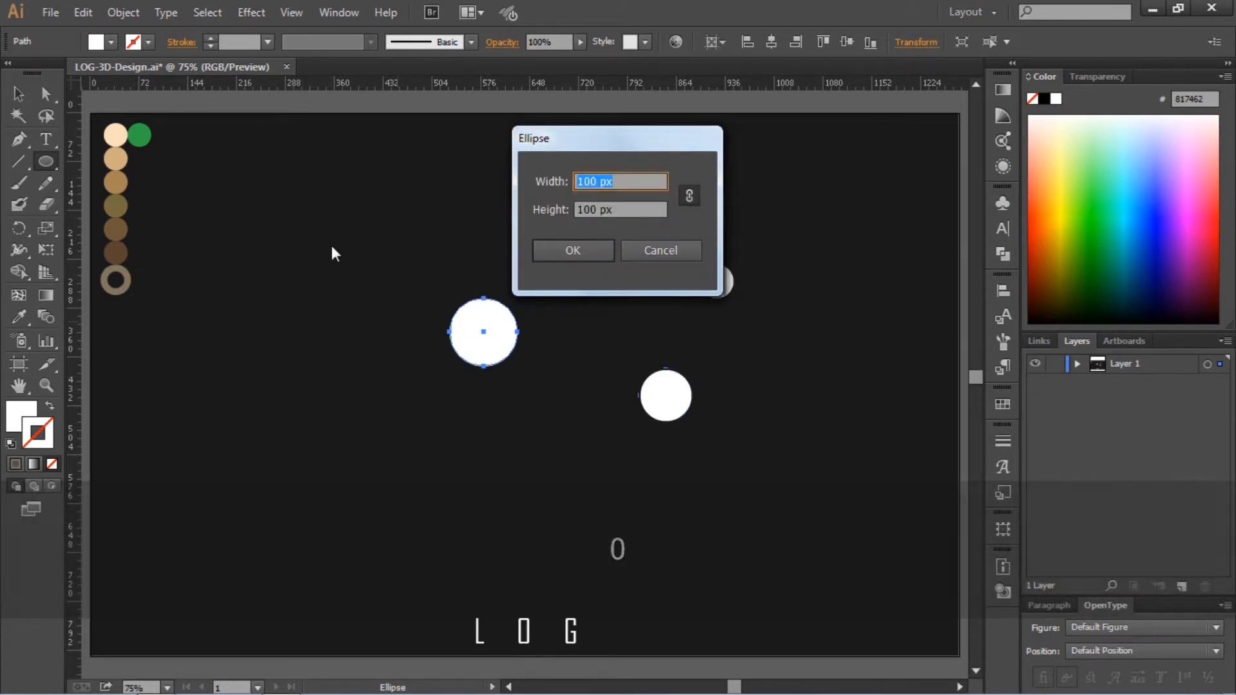
text(120)
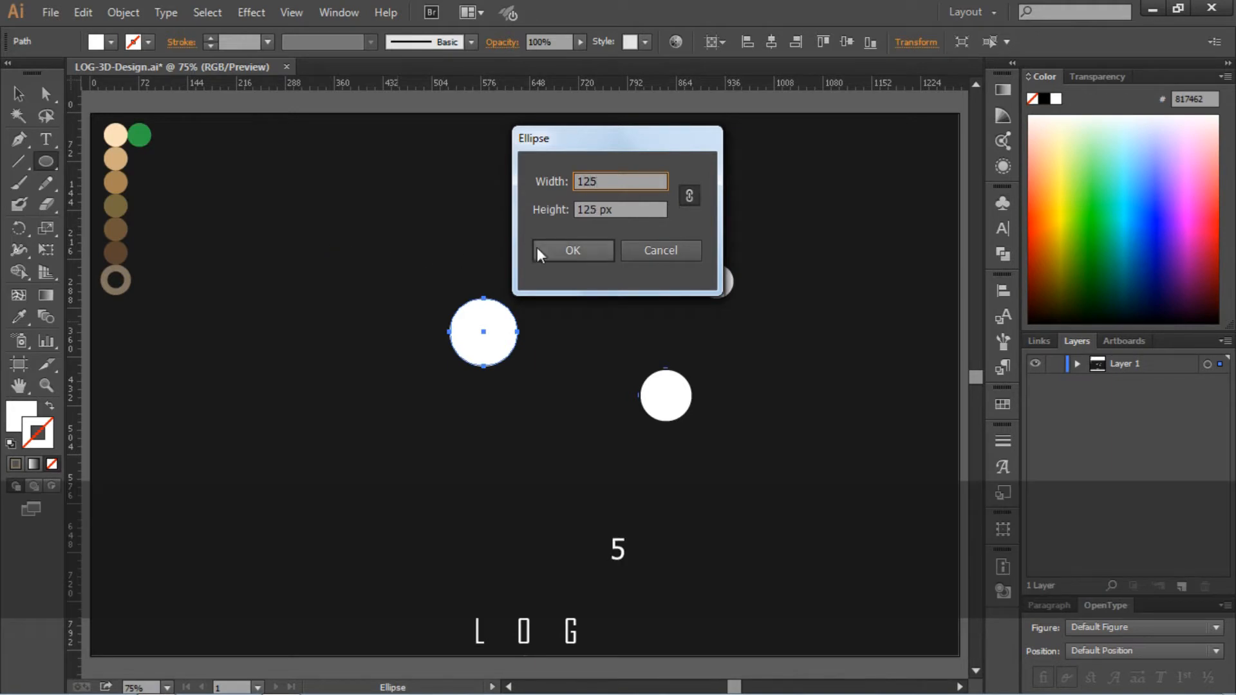
click(540, 249)
click(276, 230)
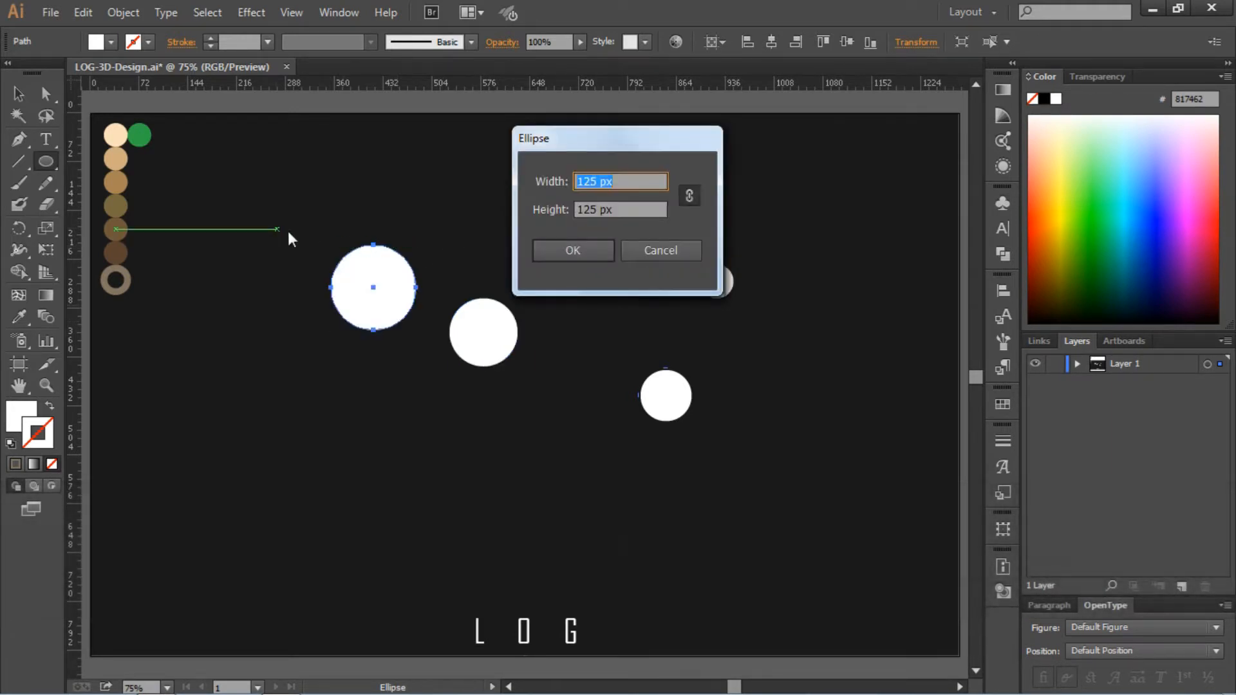
text(150)
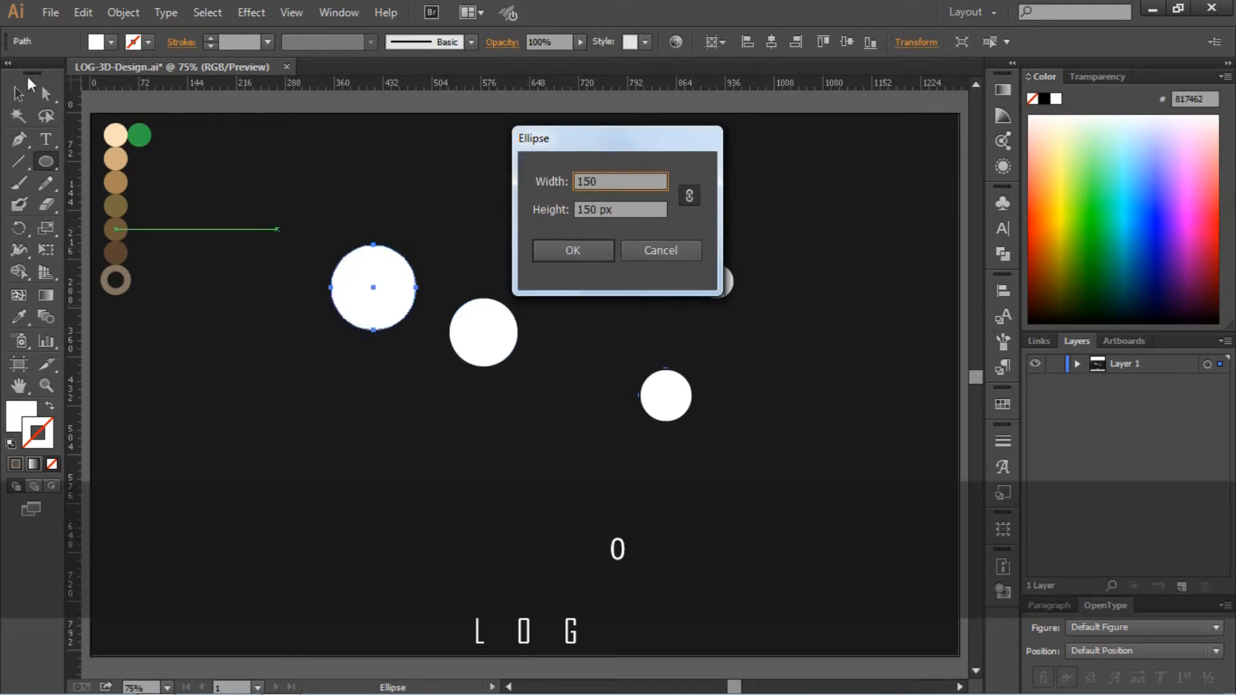
click(585, 248)
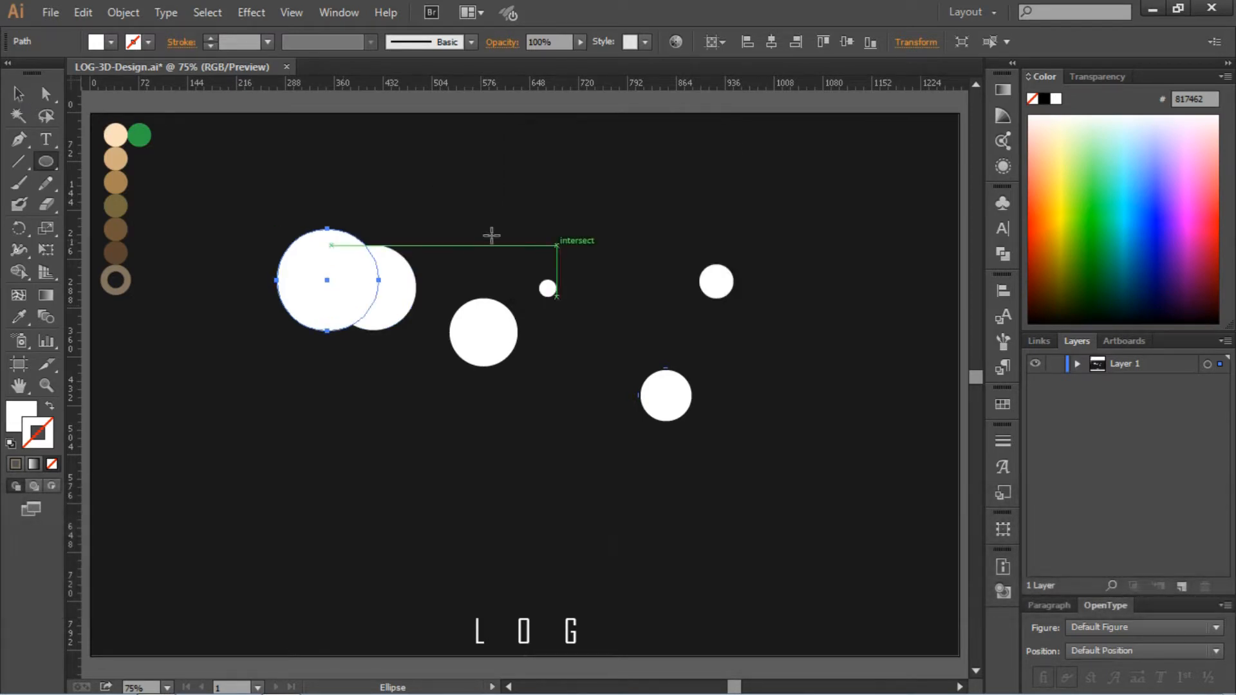
Step: Select all six new circles and give them a 10 pt stroke
click(18, 94)
drag(266, 185, 805, 478)
click(239, 40)
scroll(238, 39, up, 8)
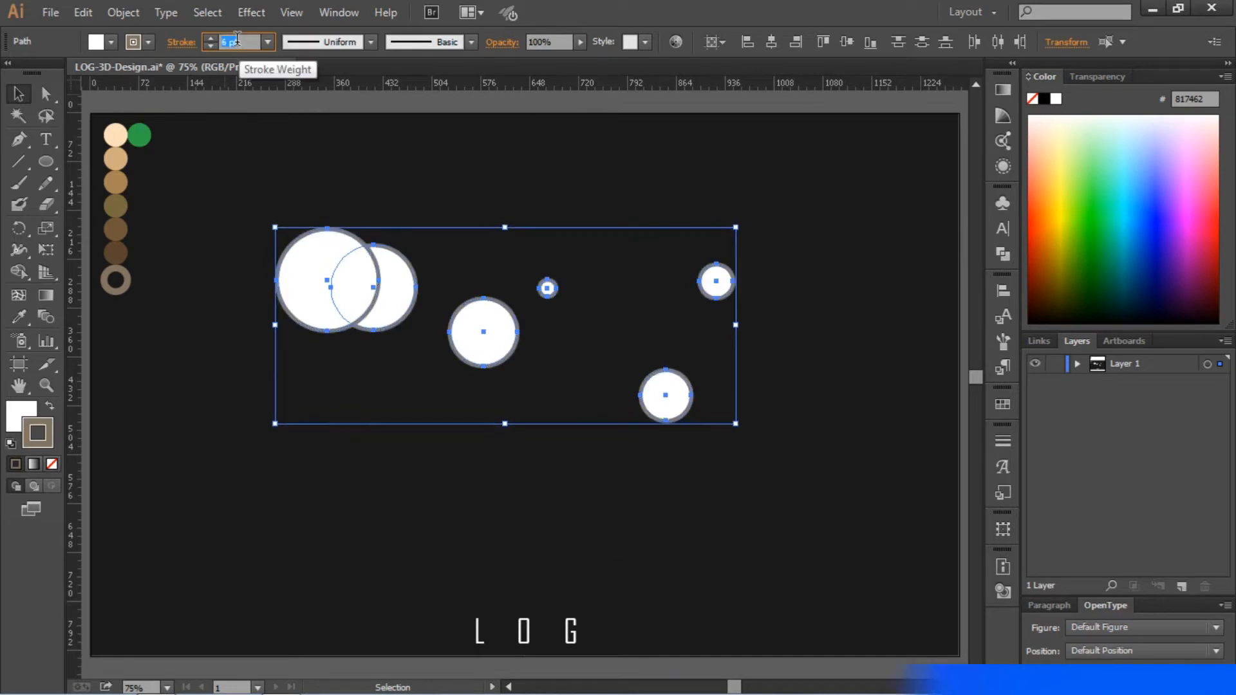
scroll(231, 40, up, 2)
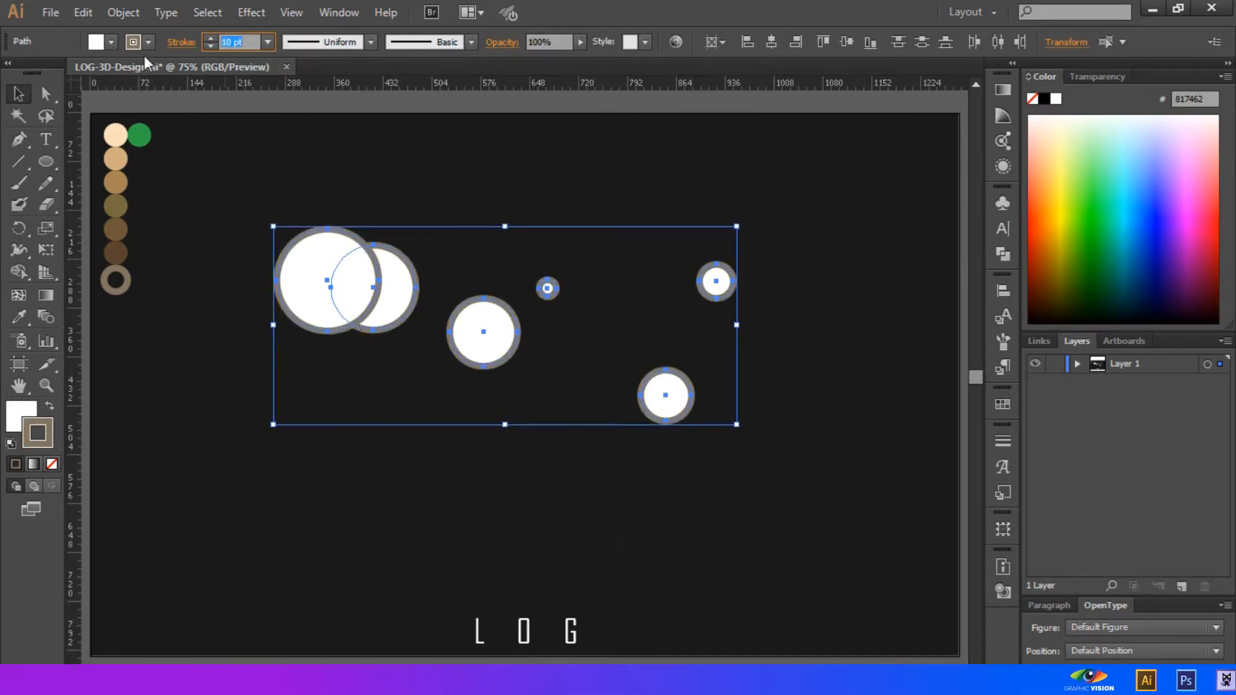
Step: Remove both the stroke and the fill colour from the six selected circles
click(148, 41)
click(13, 73)
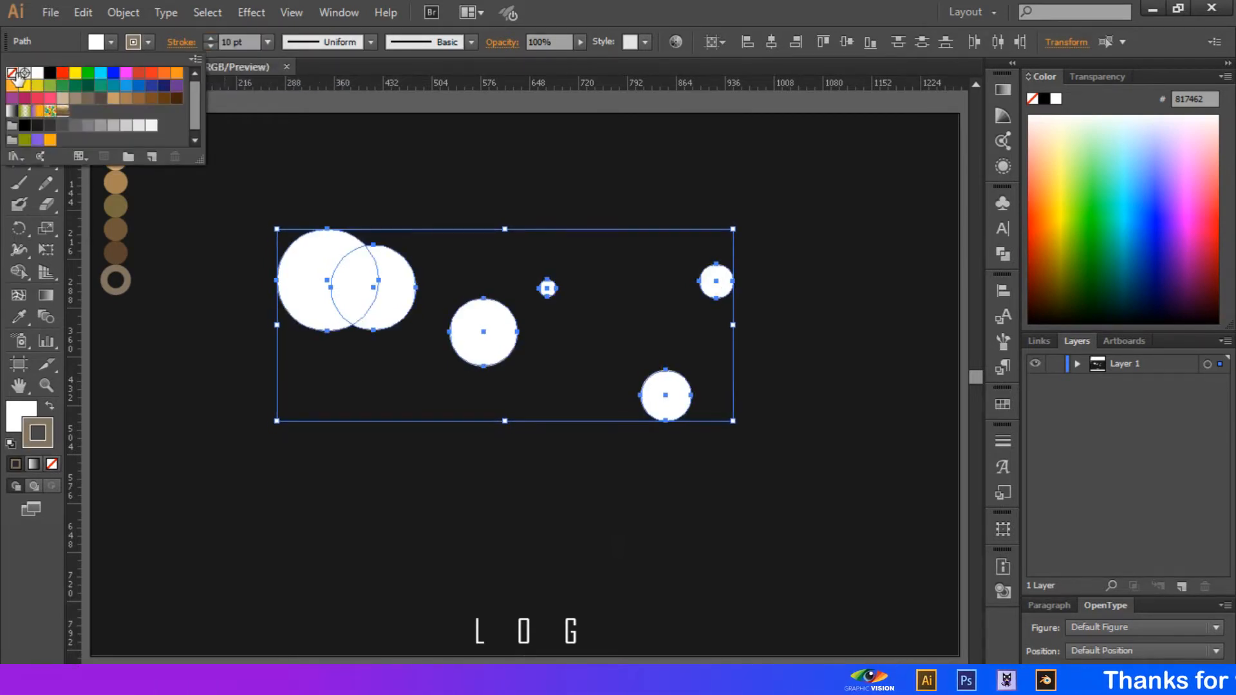
click(96, 45)
click(101, 45)
click(12, 70)
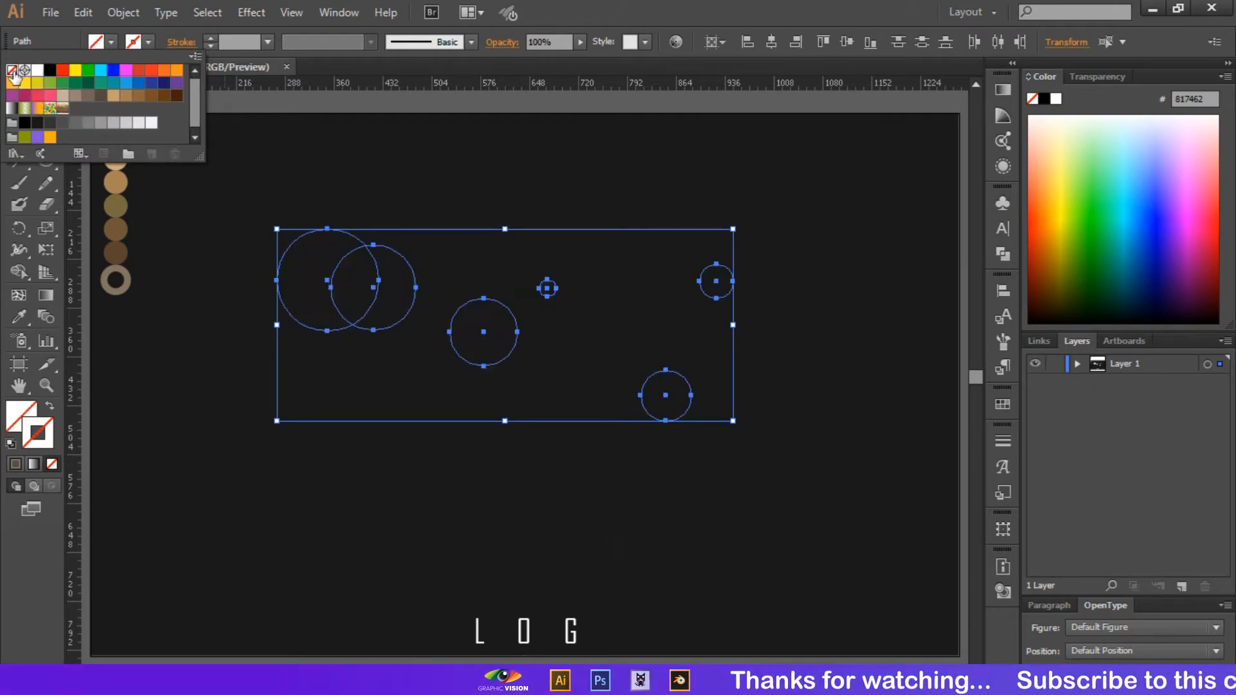
Step: Give the six unfilled circles a white stroke with a weight of 15 pt
click(247, 41)
click(245, 41)
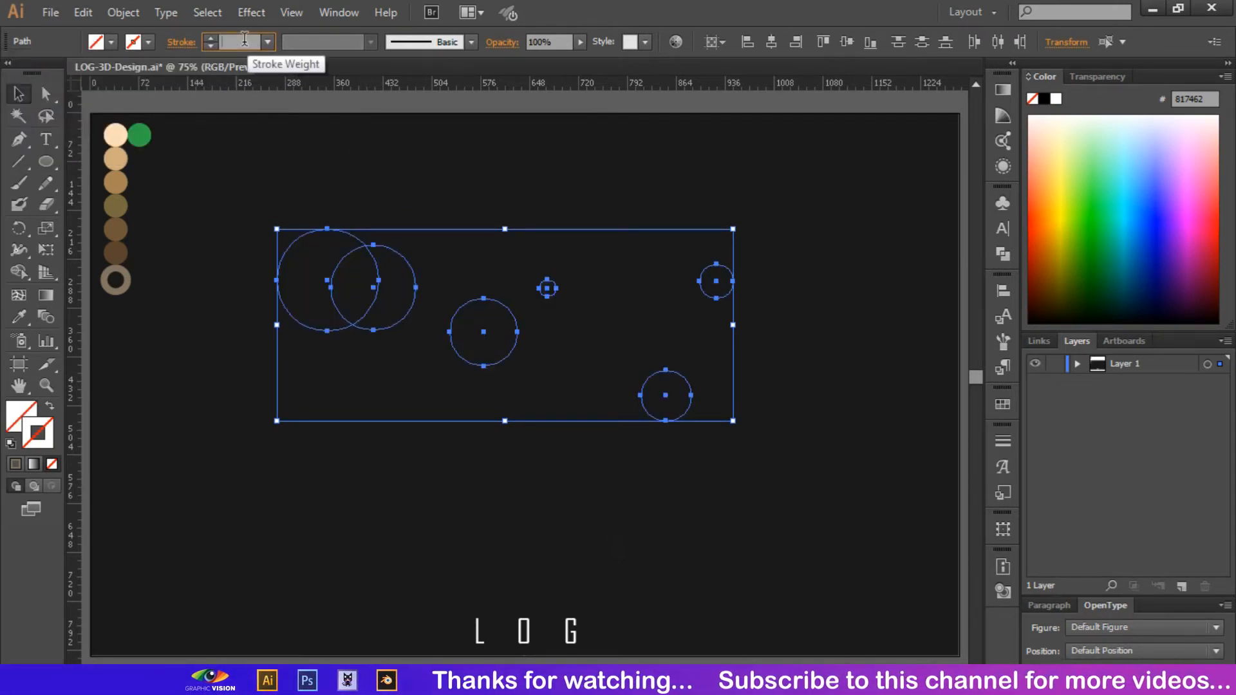
scroll(246, 40, up, 8)
scroll(245, 40, up, 6)
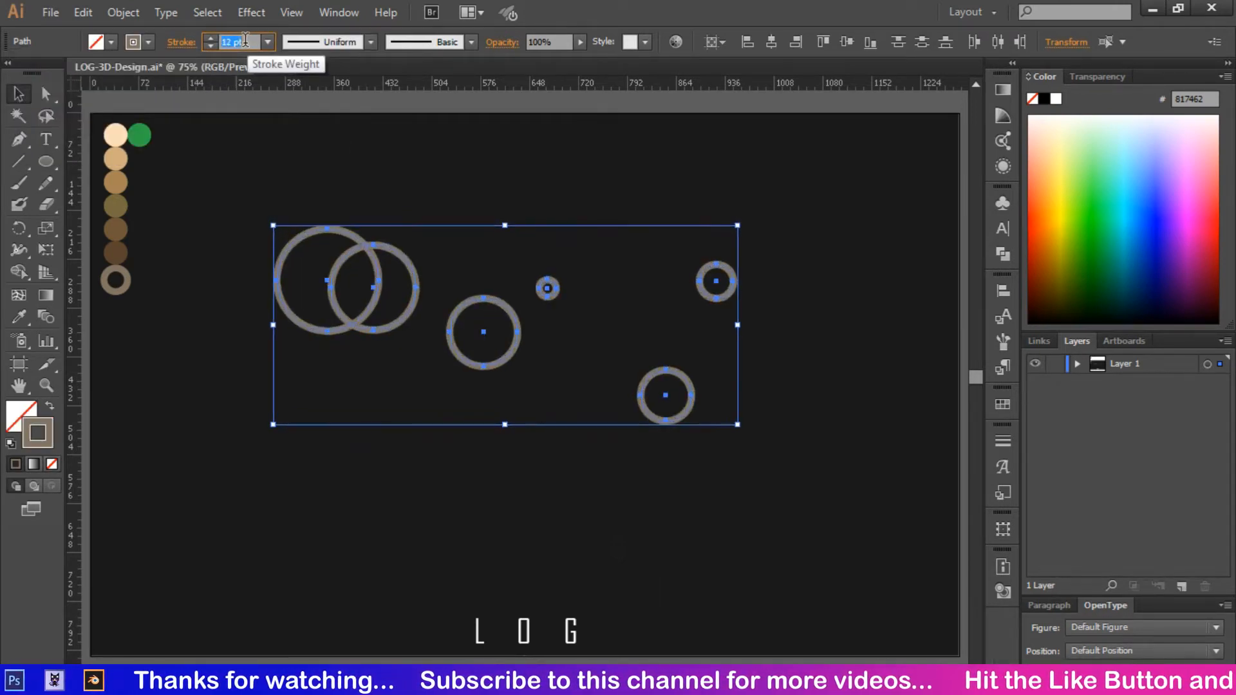
scroll(245, 40, up, 1)
click(148, 42)
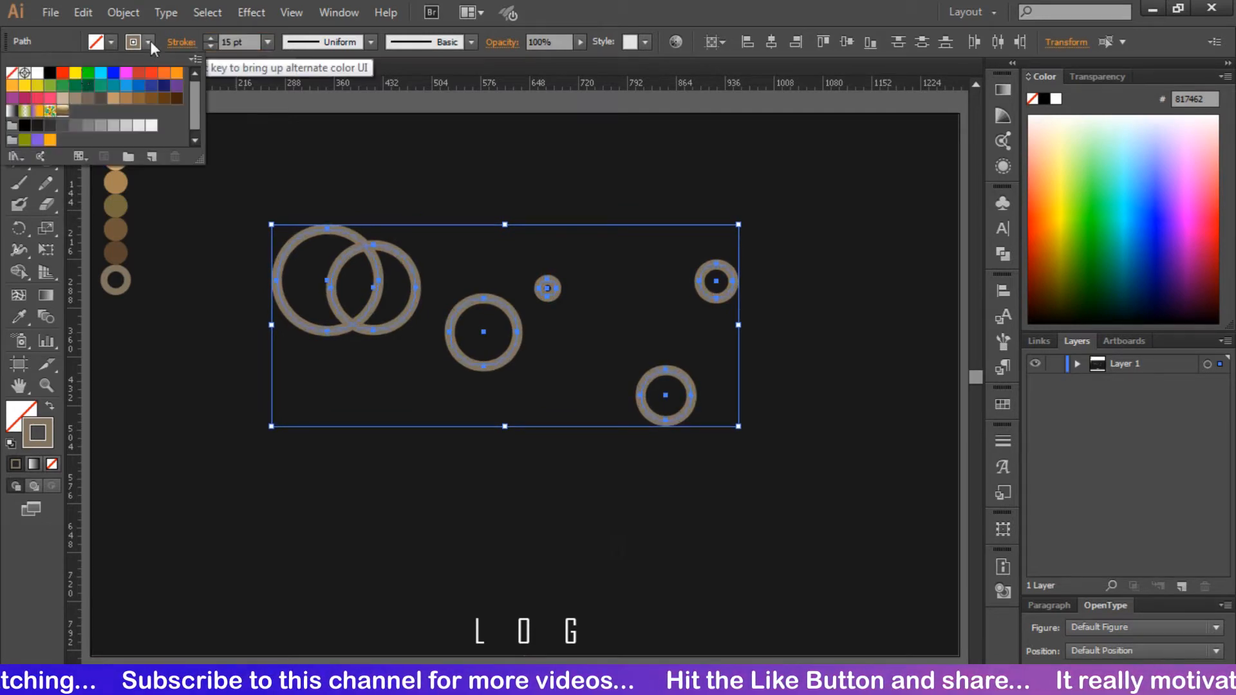
click(36, 73)
click(322, 145)
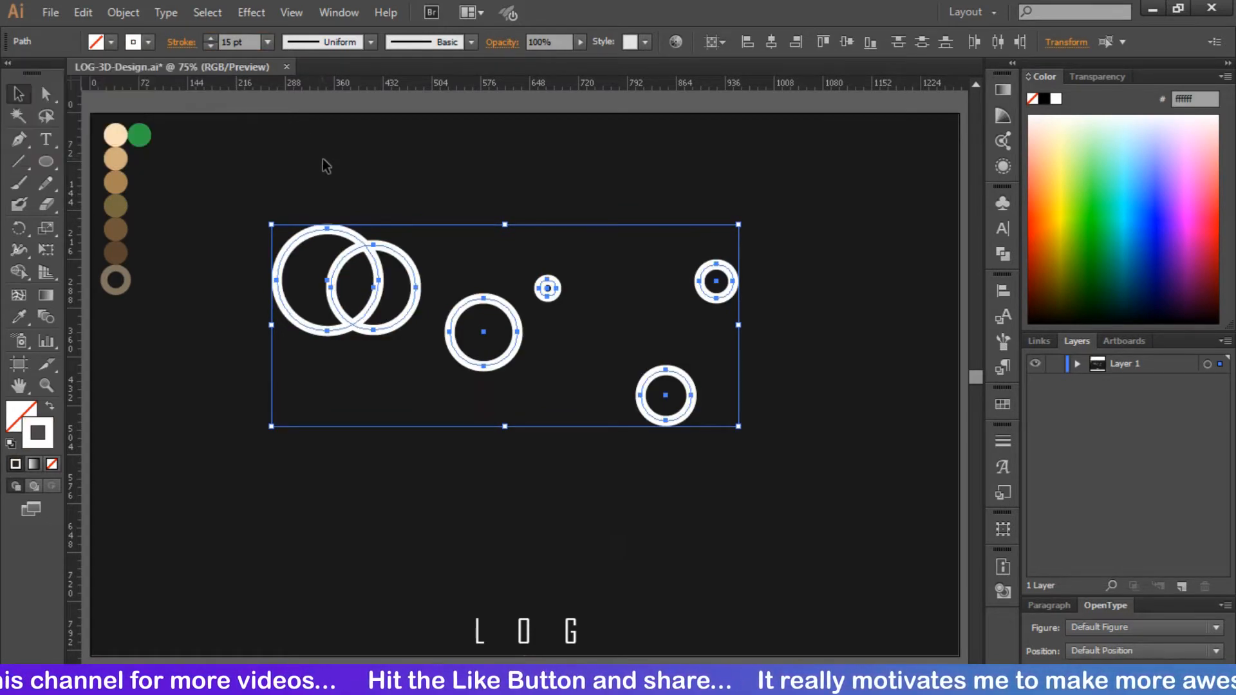
Step: Align all six circles to a common centre, both horizontally and vertically, and keep them selected
click(771, 42)
click(843, 42)
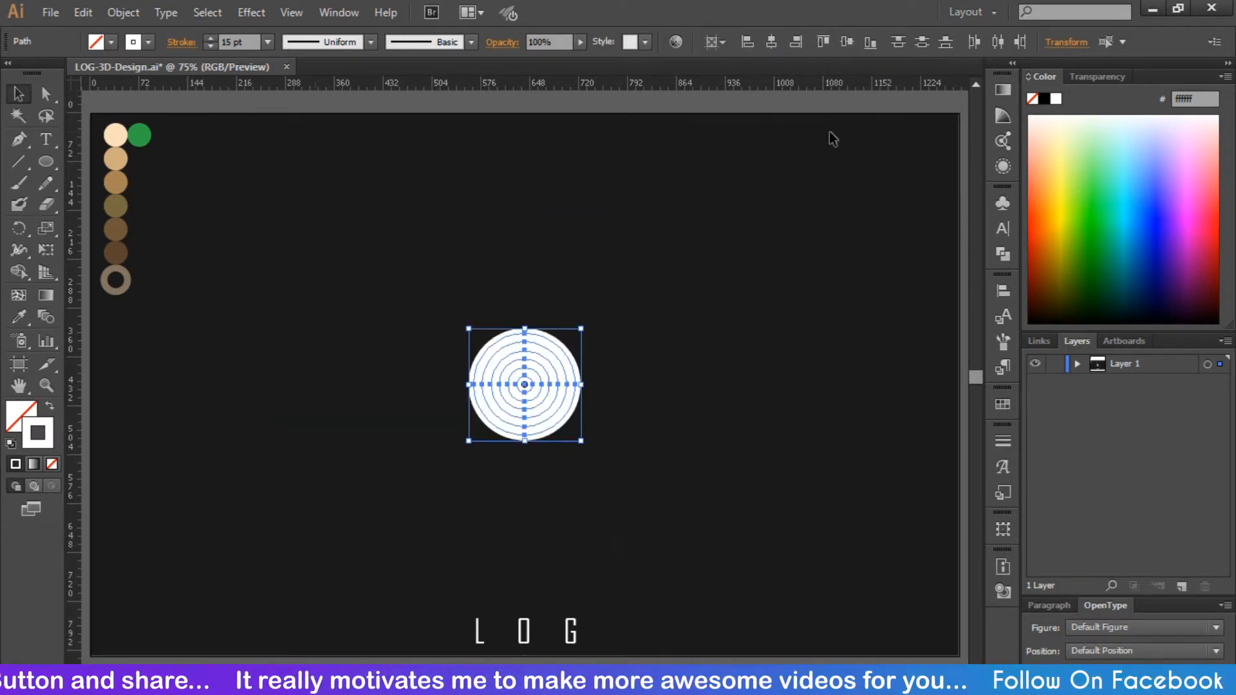
click(813, 220)
drag(602, 313, 411, 512)
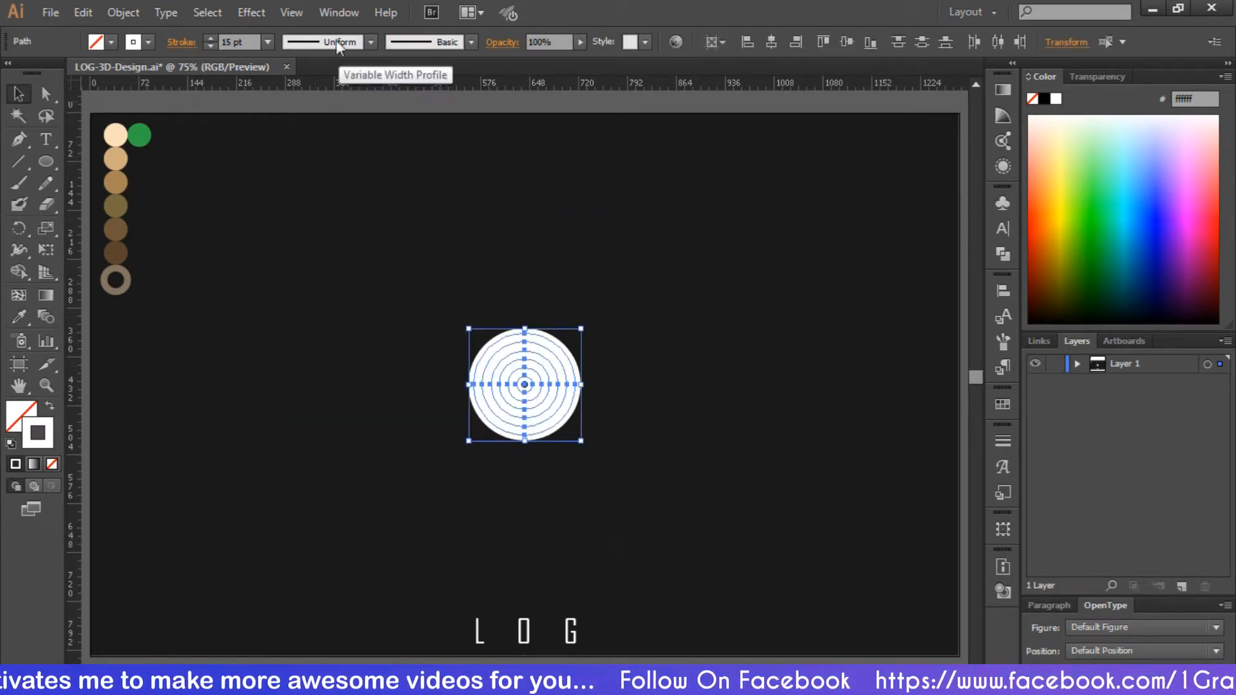
Step: Reduce the stroke weight of the six concentric circles to 4 pt and deselect them
click(247, 43)
key(Down)
key(Down)
key(Down)
key(Down)
key(Down)
key(Down)
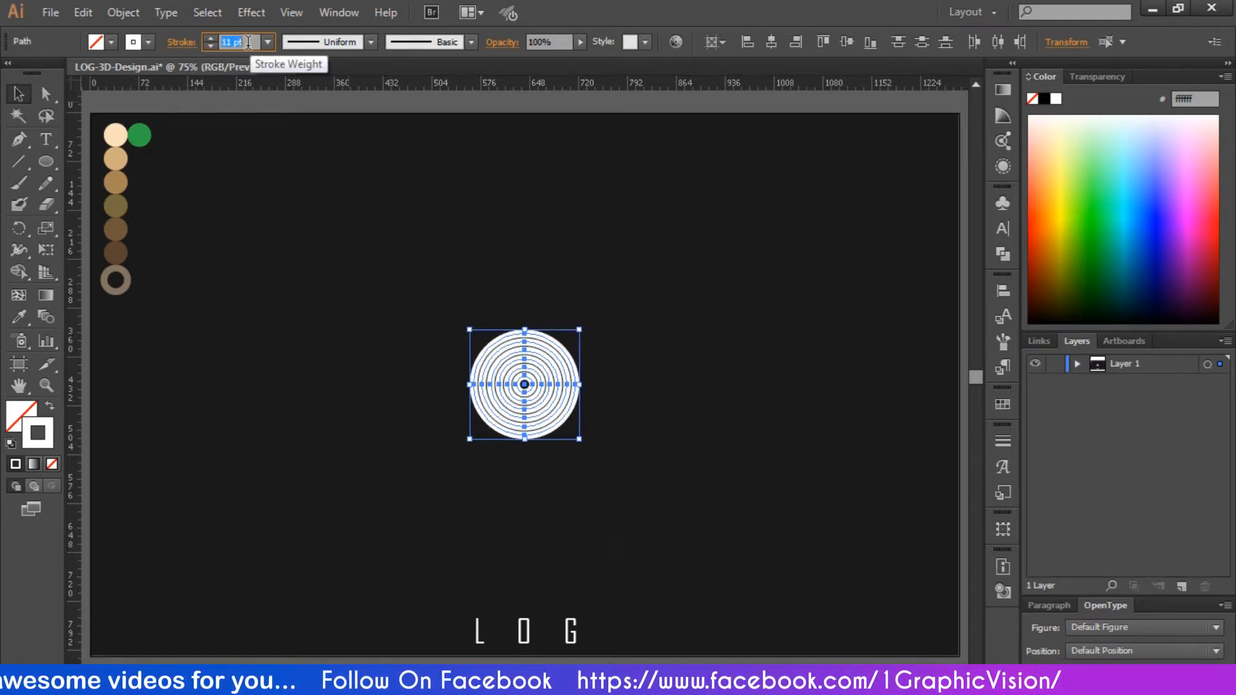
key(Down)
key(Down)
key(Down)
key(Down)
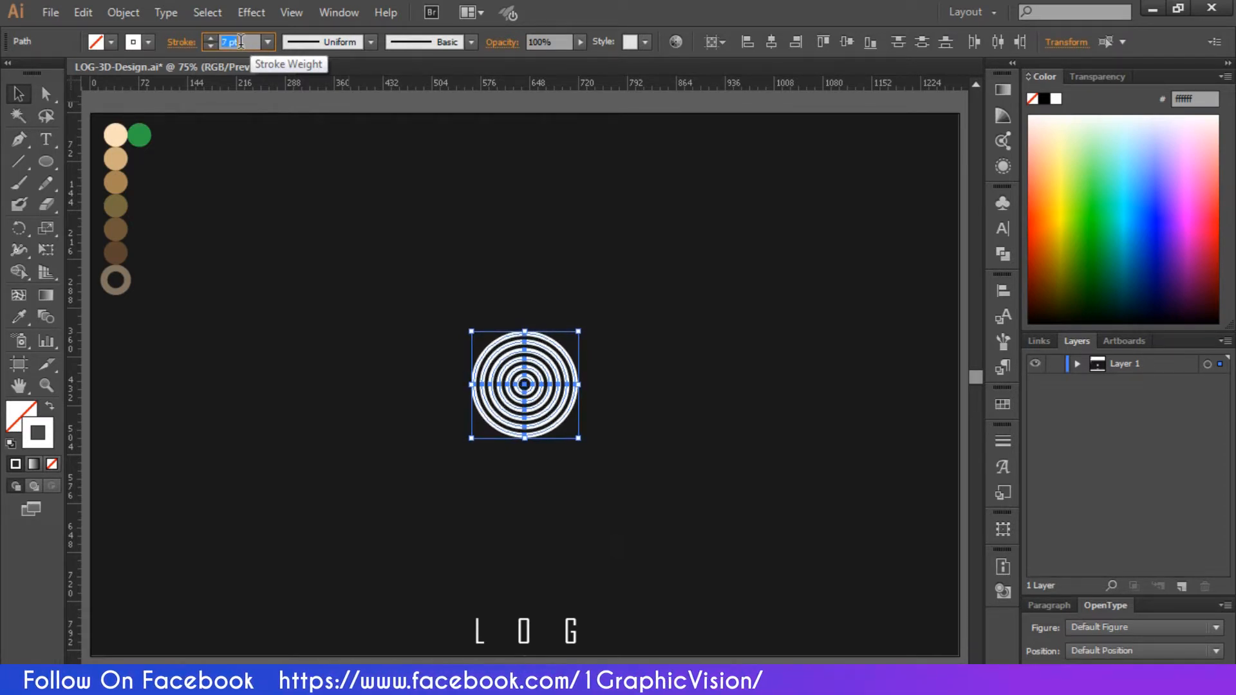
key(Down)
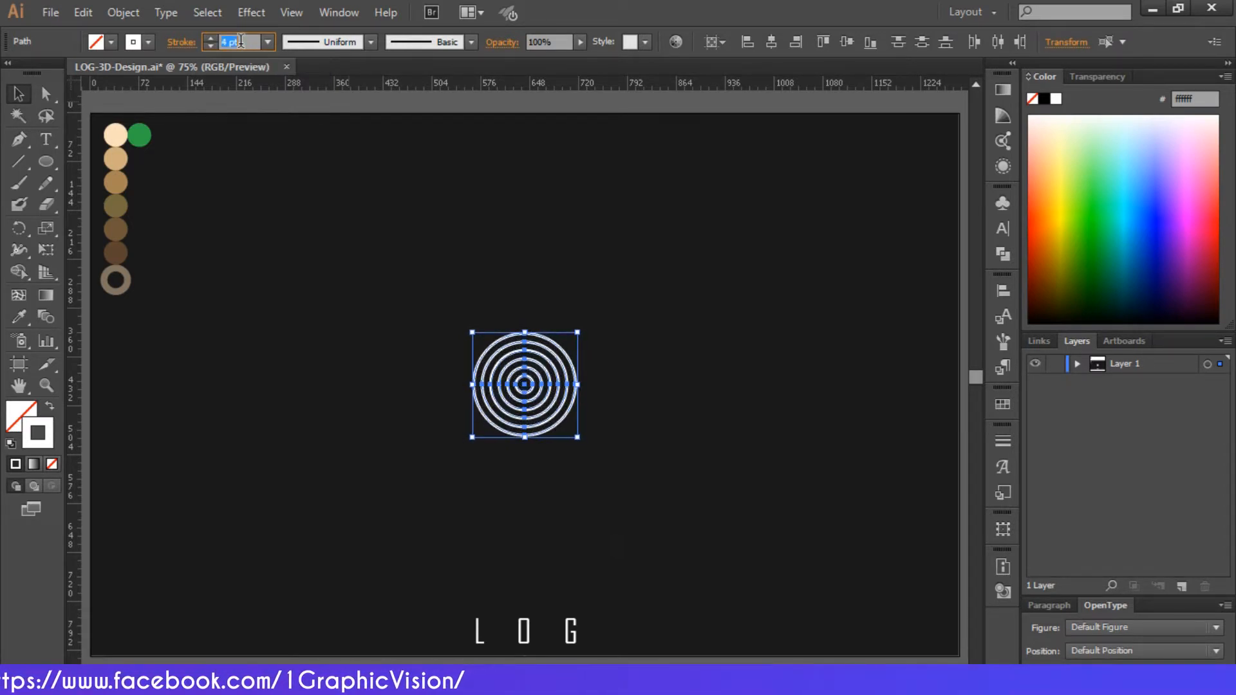
key(Down)
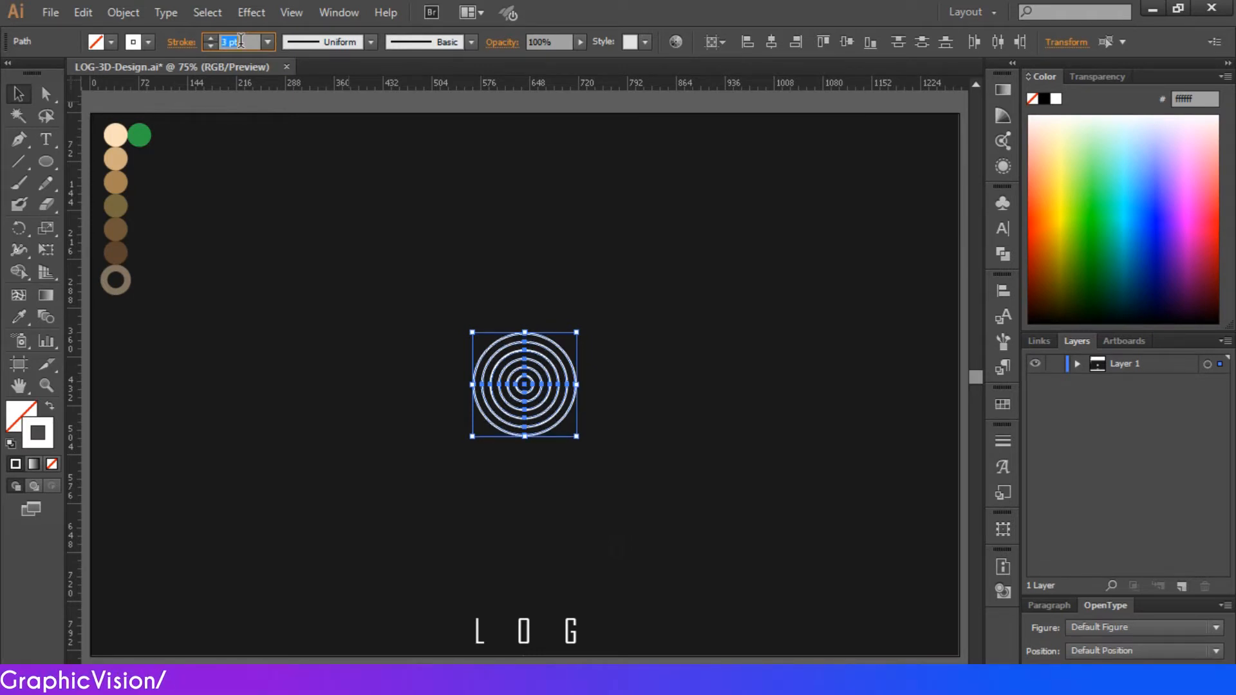
key(Up)
click(372, 209)
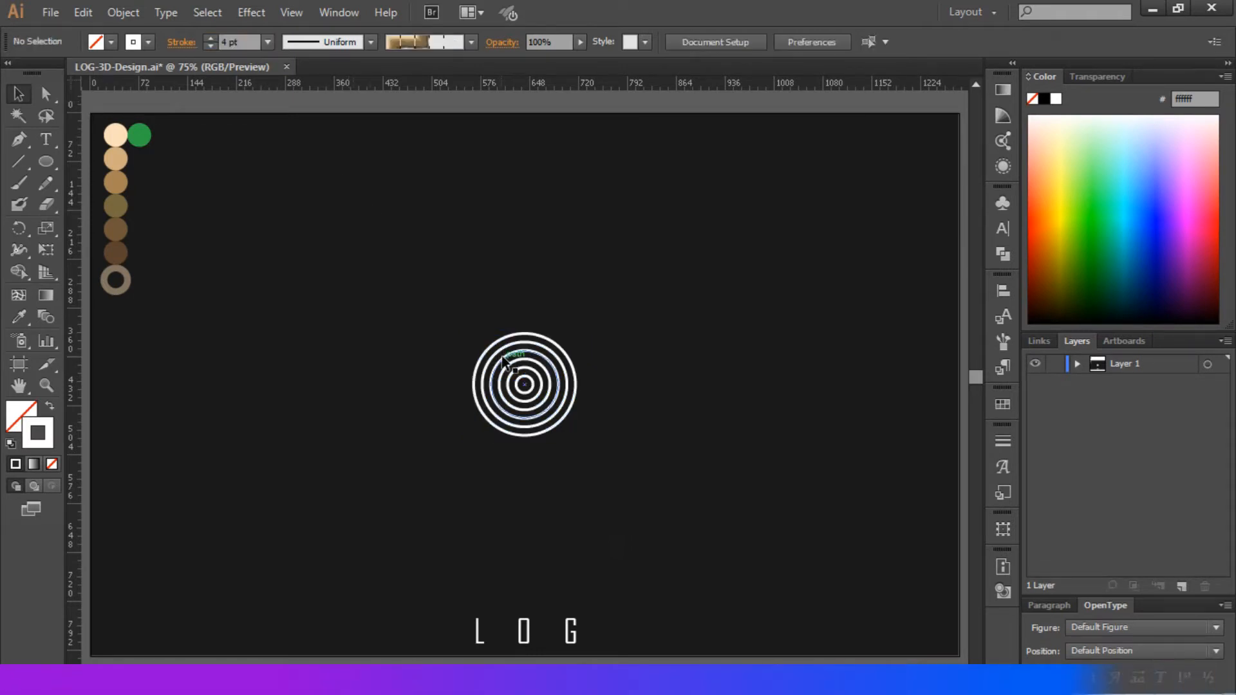
Step: Spread the concentric rings apart into a horizontal row, ordered from the smallest to the largest from left to right
drag(560, 348, 718, 348)
drag(569, 389, 627, 389)
drag(549, 412, 504, 419)
drag(356, 391, 392, 437)
drag(692, 285, 720, 367)
key(shift+Right)
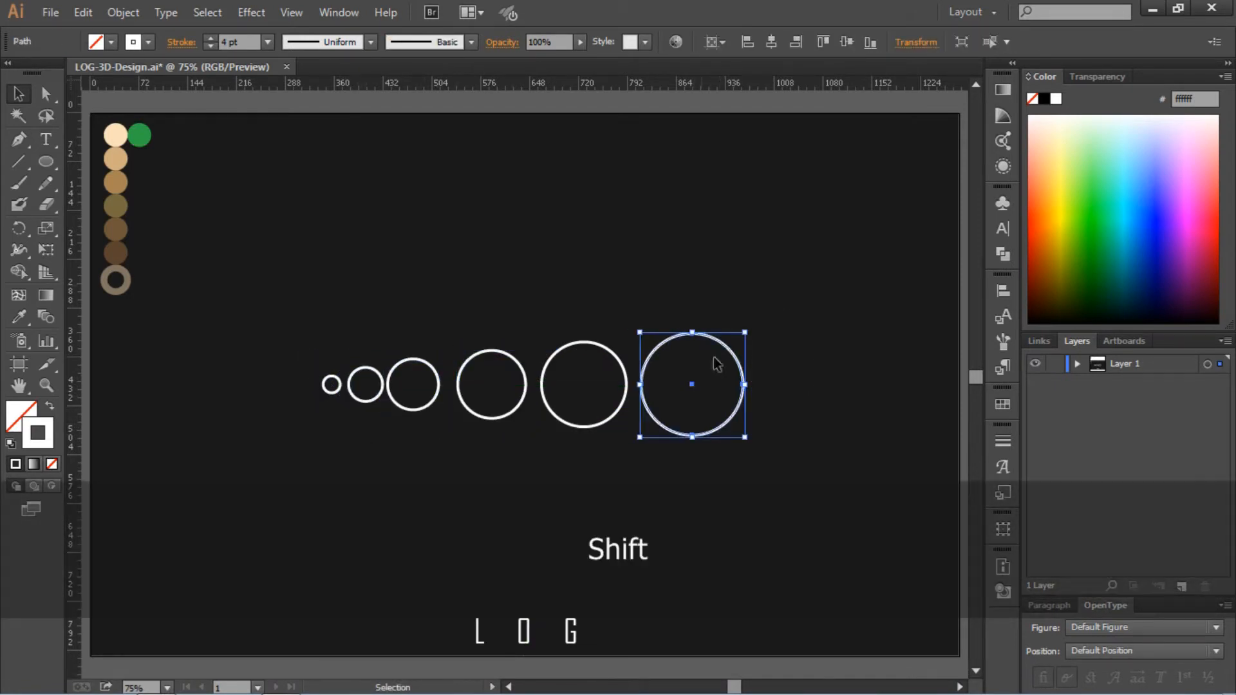
Step: Use the Eyedropper to colour the three largest circles, largest first, with the palette's light peach, tan and golden brown swatches
click(18, 317)
click(116, 135)
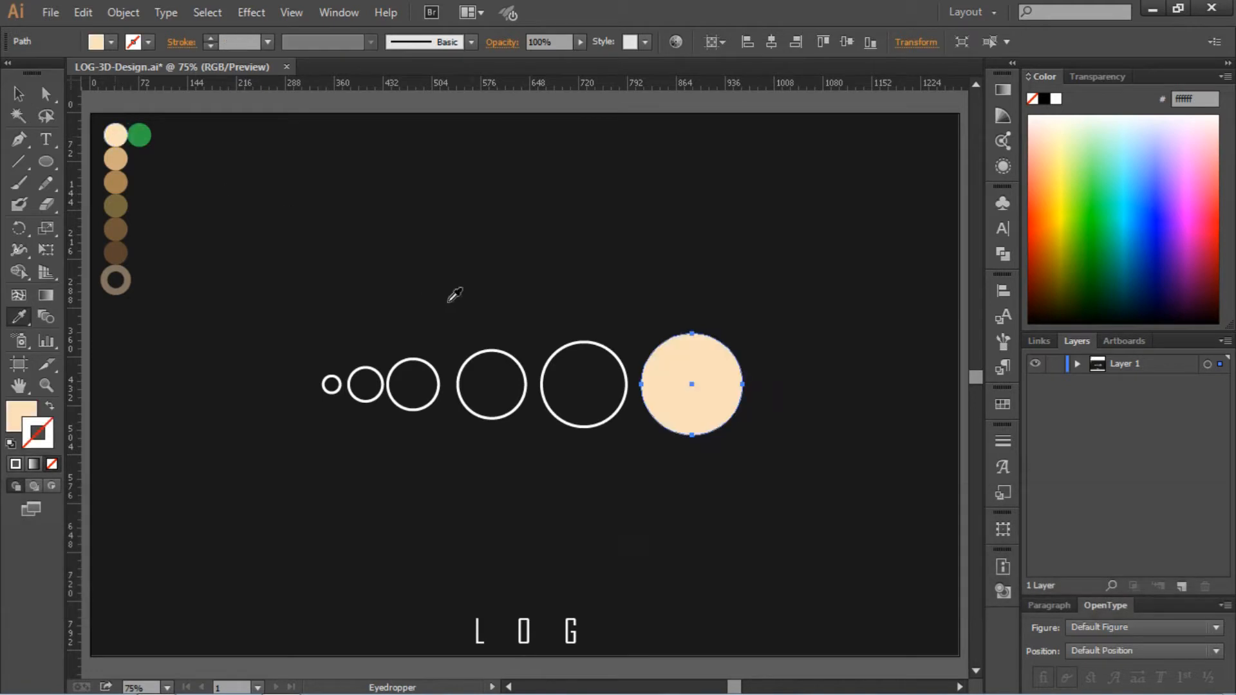
ctrl+click(563, 346)
click(116, 159)
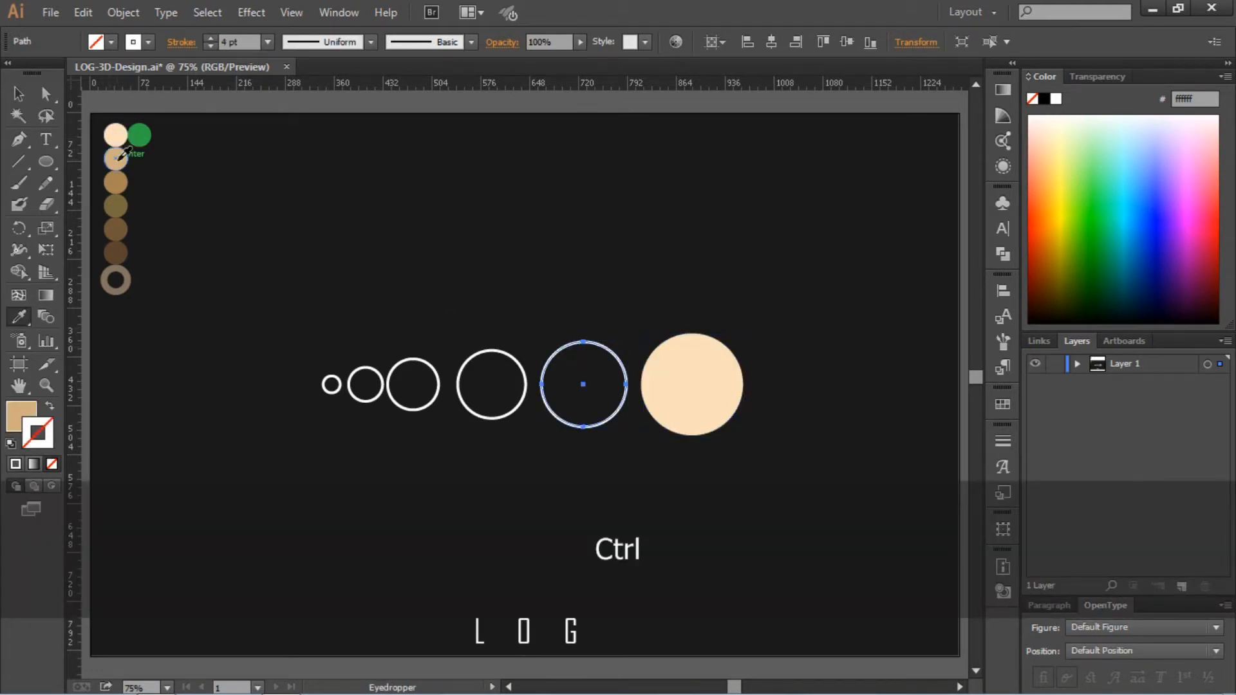
ctrl+click(493, 351)
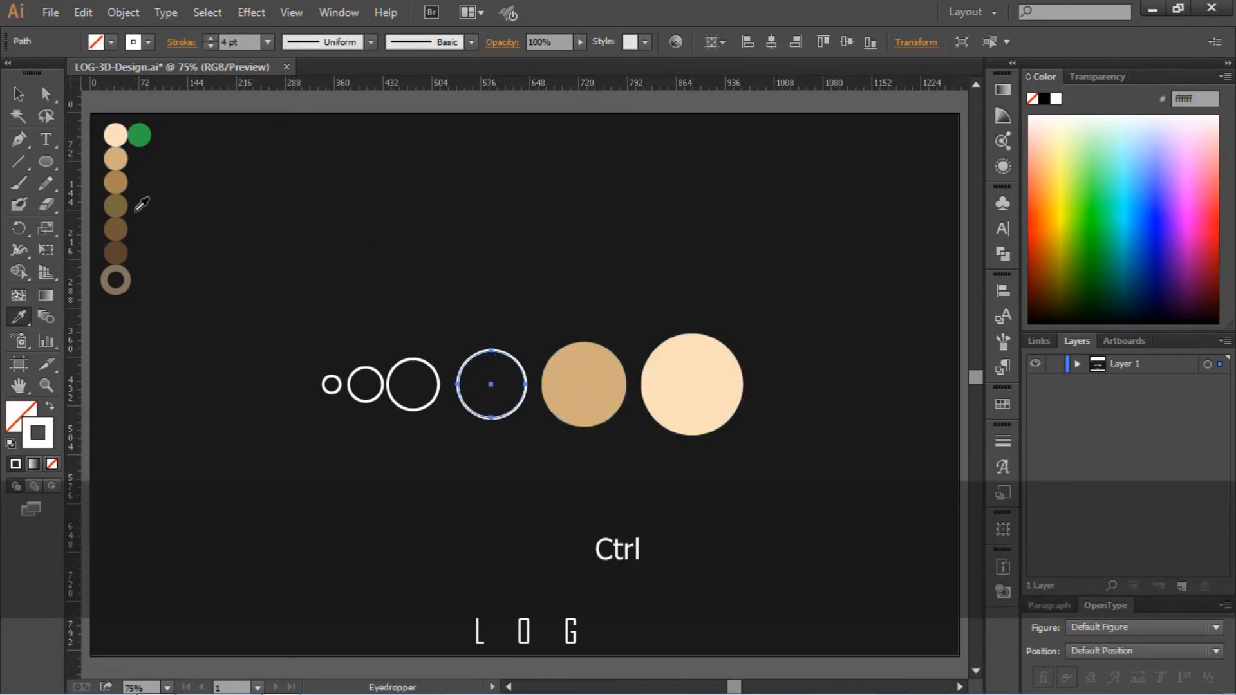
click(118, 183)
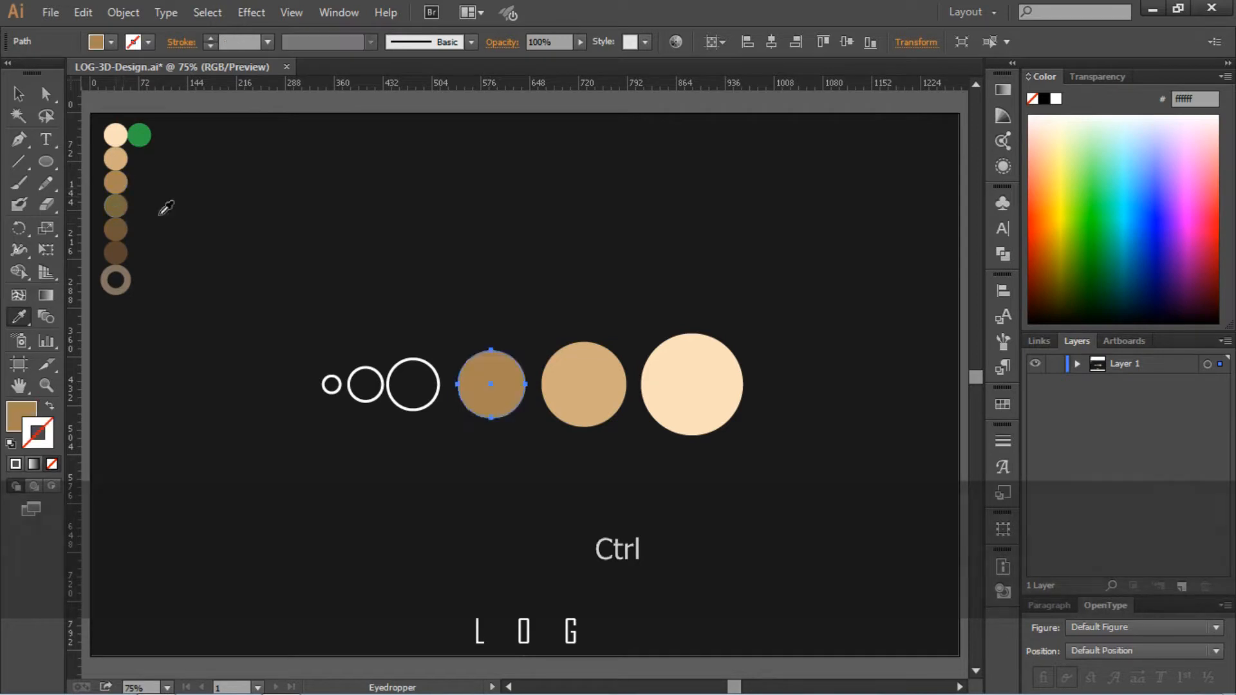
Step: Colour the three smallest circles, largest first, with the palette's olive, brown and dark brown swatches, then deselect them
ctrl+click(409, 359)
click(116, 206)
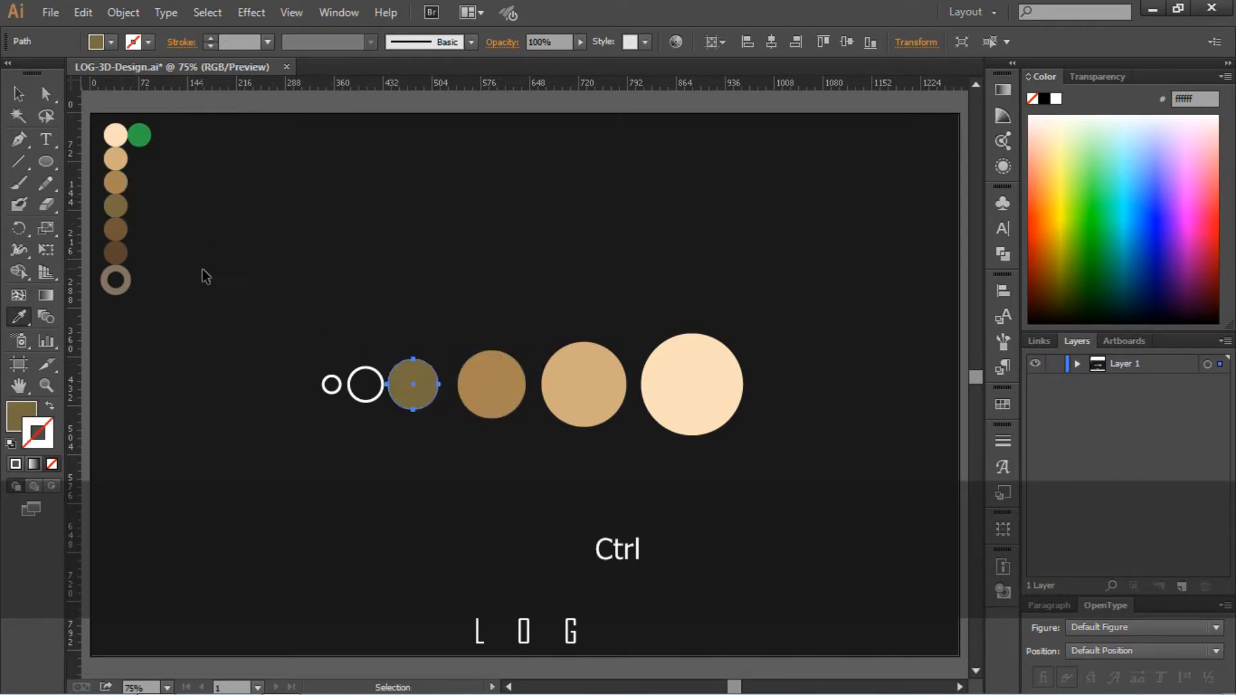
ctrl+click(377, 370)
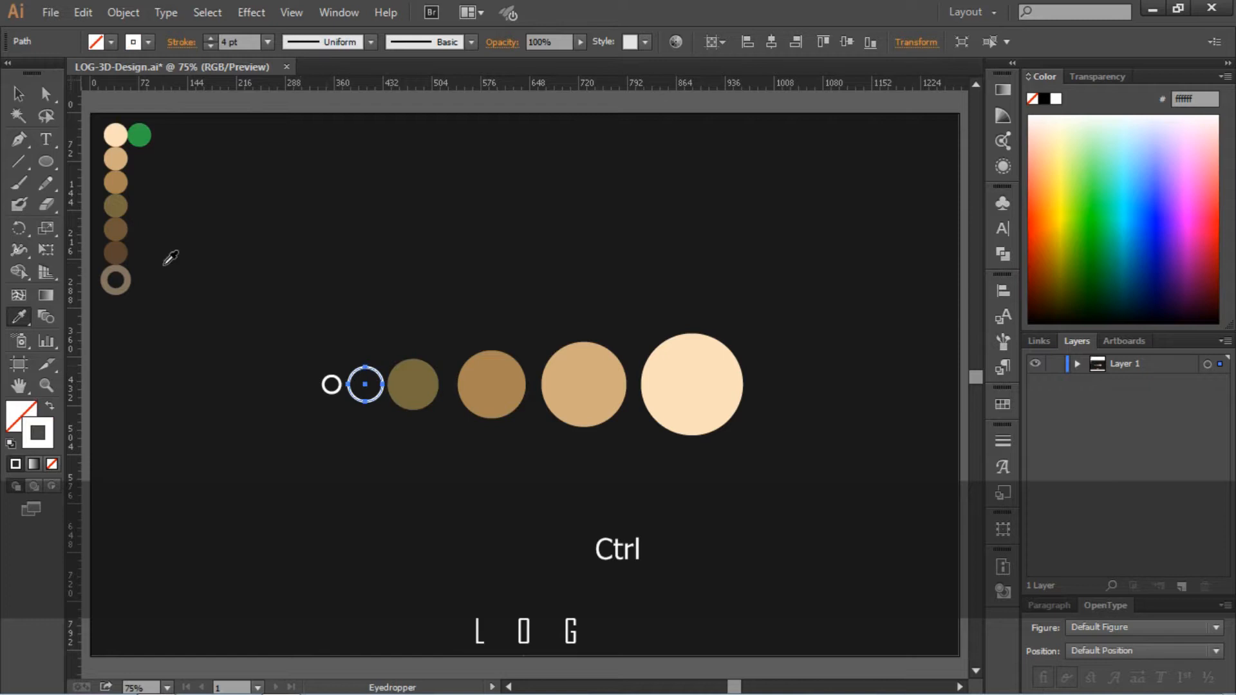
click(116, 229)
ctrl+click(332, 385)
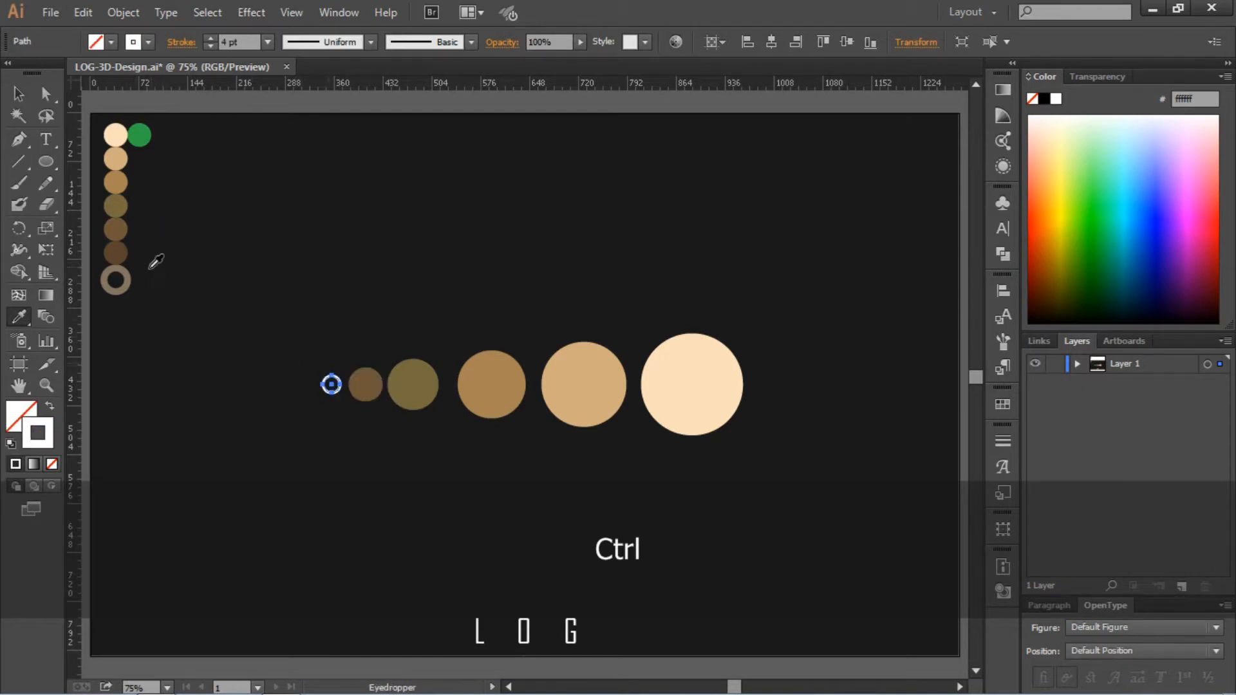
click(117, 253)
click(18, 93)
click(450, 307)
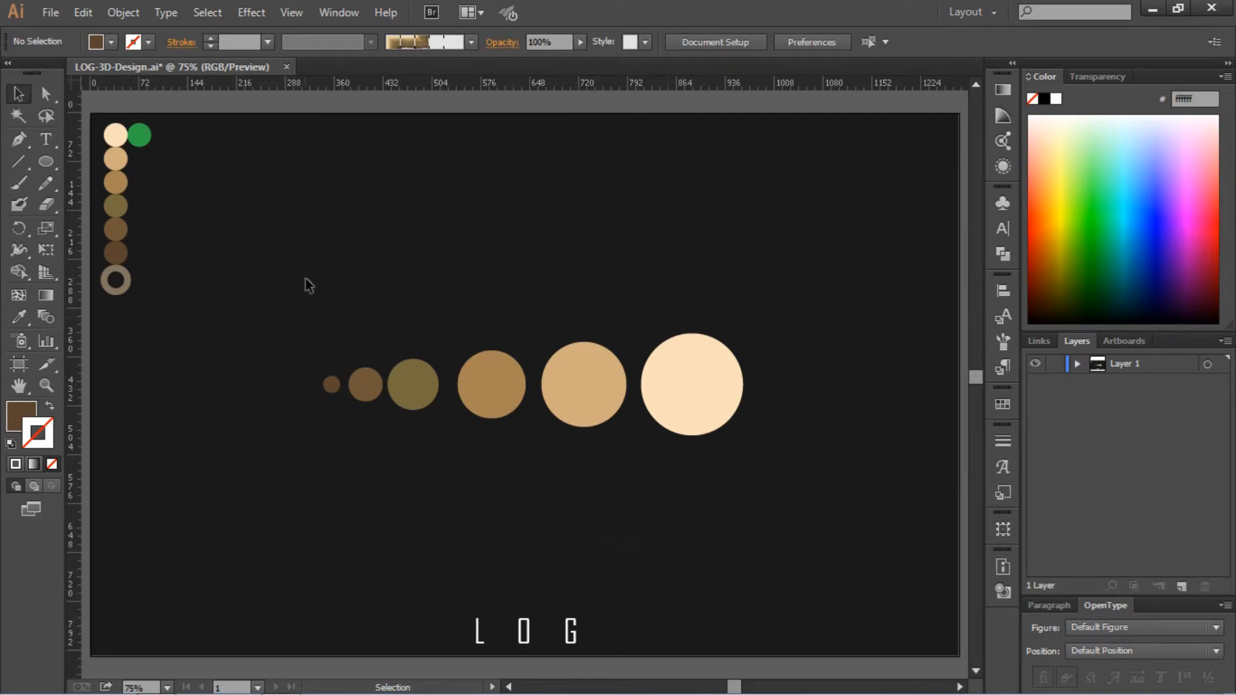
Step: Start a Roughen effect on the largest peach circle with preview on, 3% relative size, detail of 3/in and smooth points
click(665, 372)
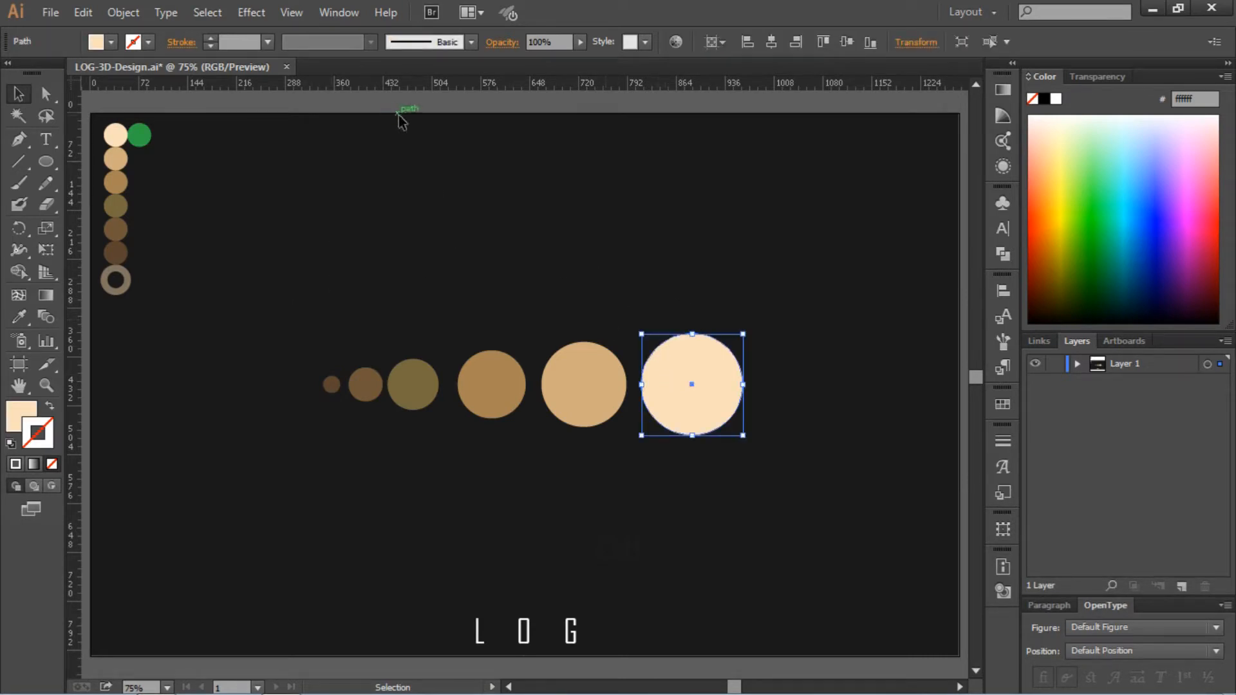
click(255, 14)
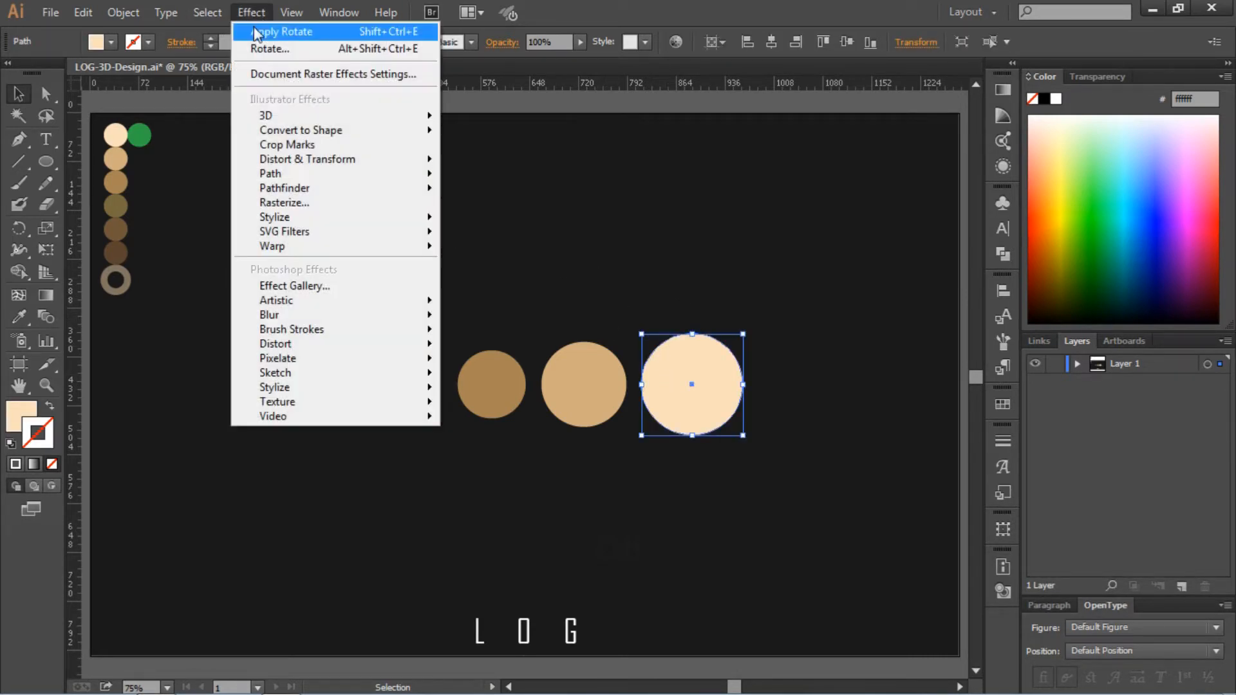
mouse_move(312, 158)
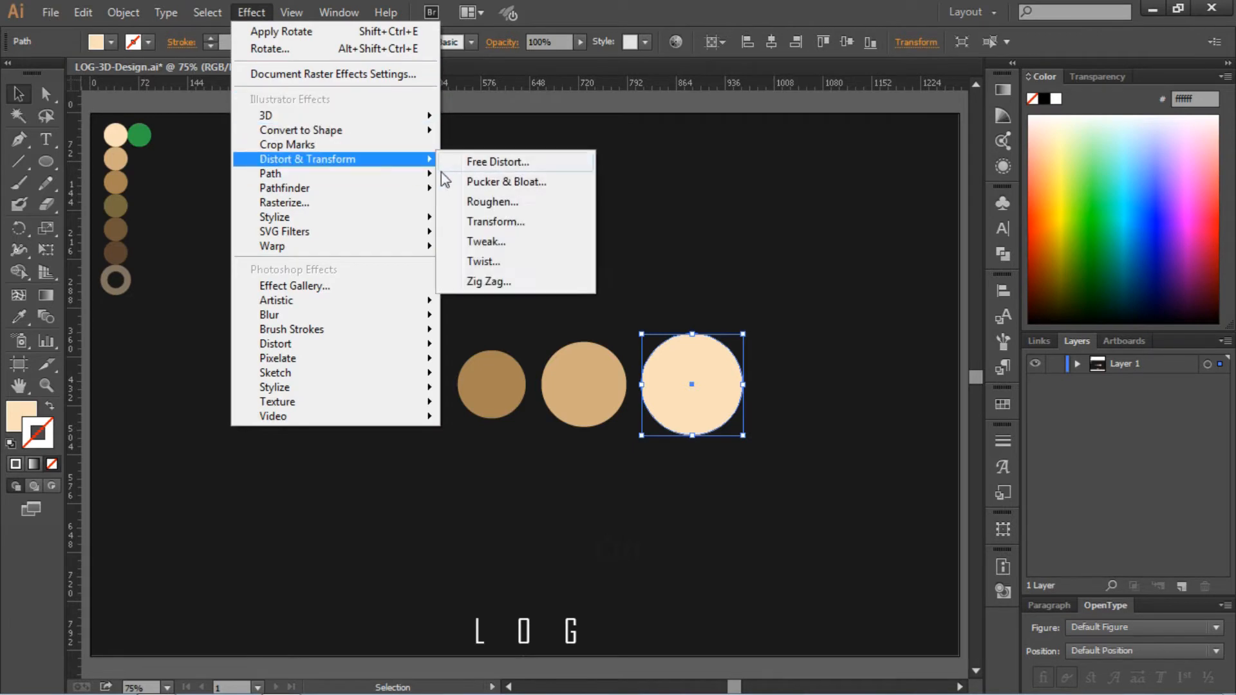
click(499, 202)
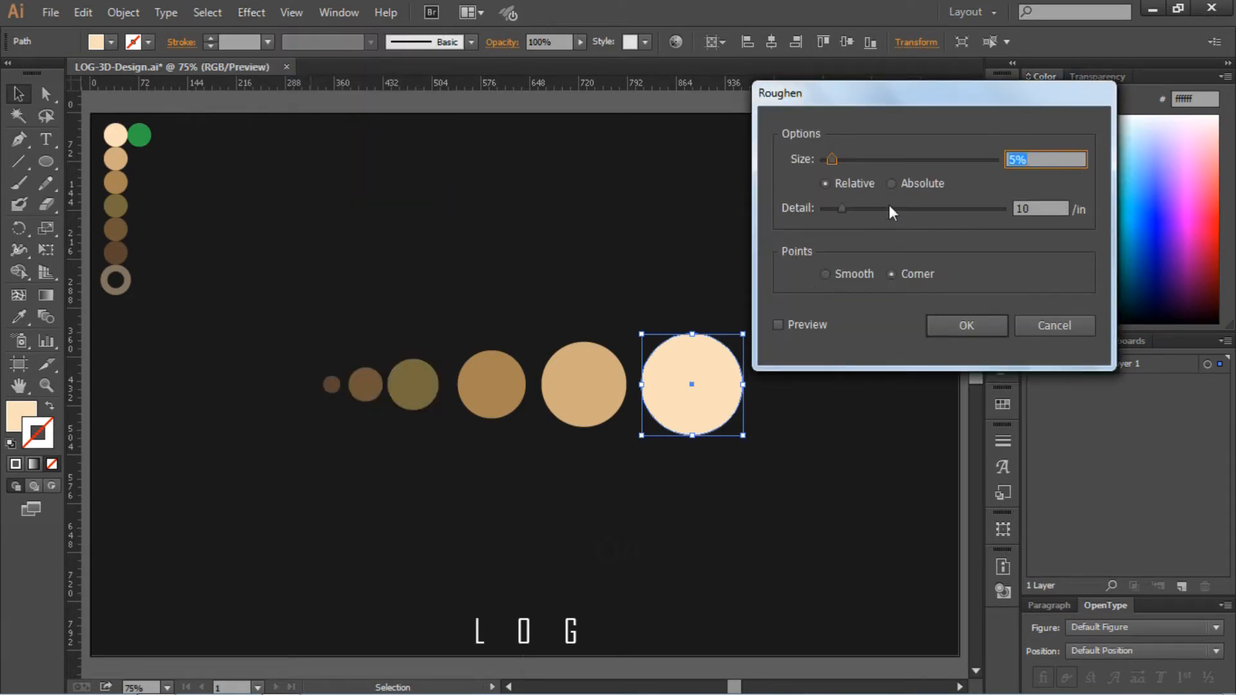
drag(867, 206, 830, 211)
drag(831, 160, 829, 160)
click(779, 325)
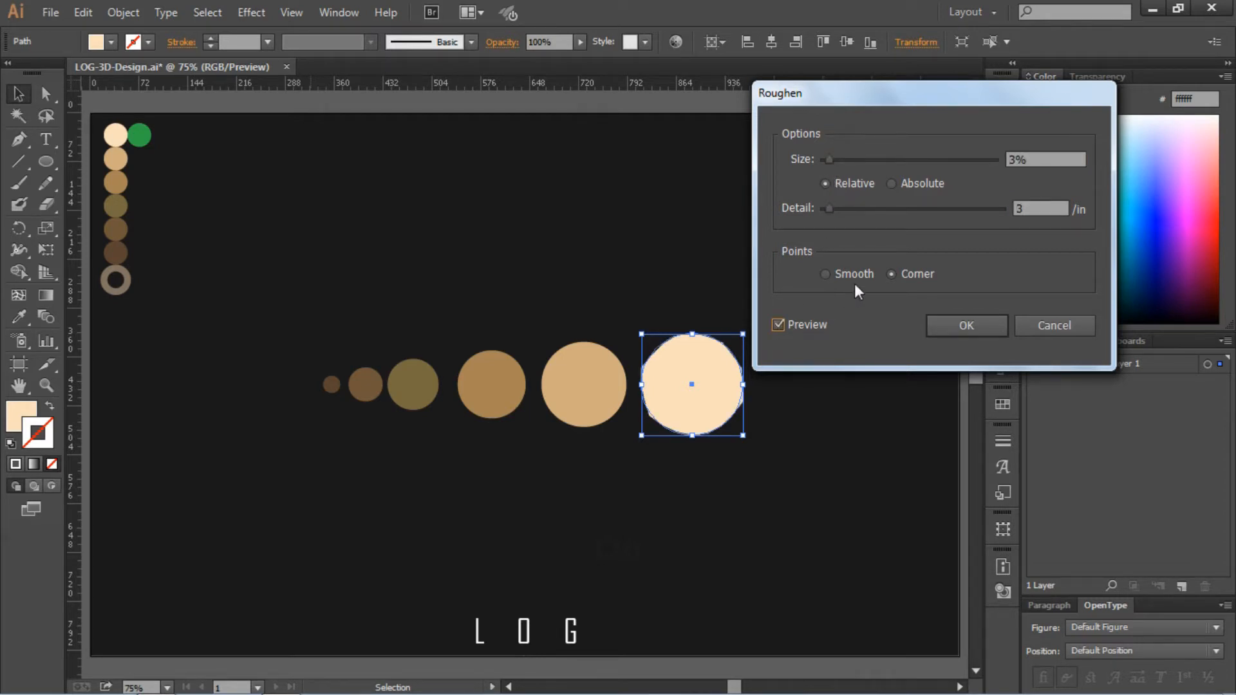
click(826, 275)
Step: Try a Roughen size of 4% with a detail of 5/in on the peach circle
double_click(1032, 208)
text(8)
key(Down)
key(Down)
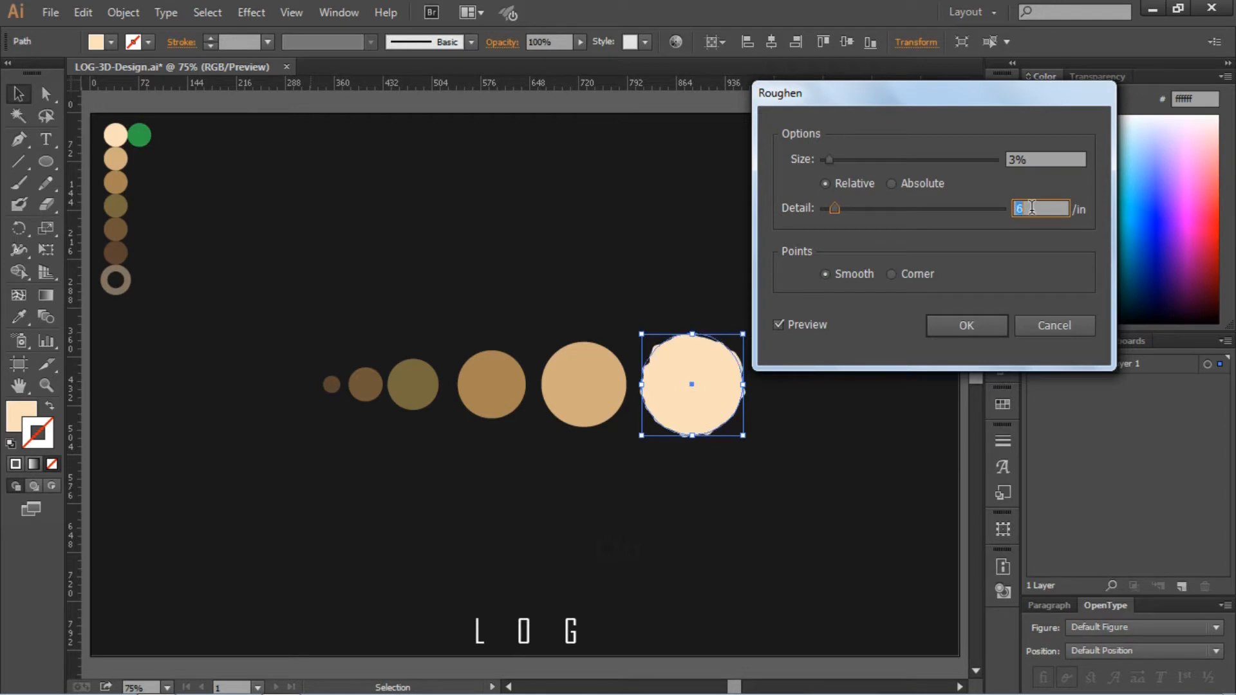
double_click(1031, 159)
key(Down)
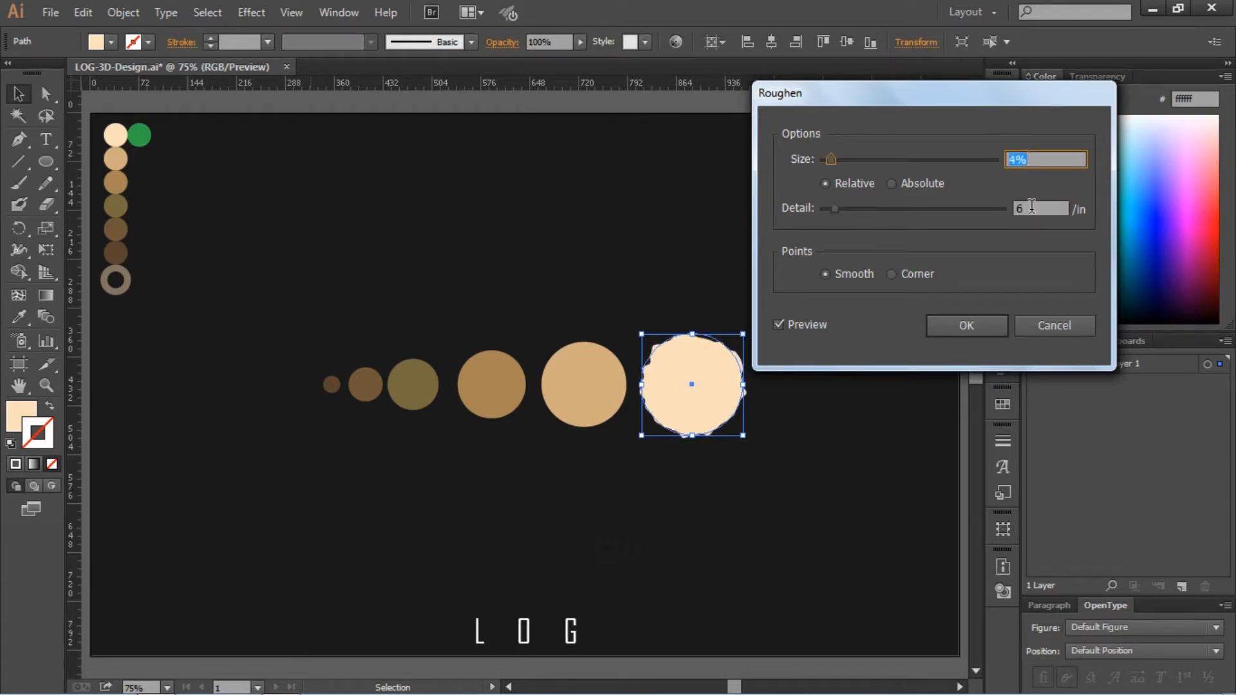
double_click(1032, 207)
key(Down)
Step: Try an absolute Roughen size of 13 px with a detail of 3/in
click(892, 183)
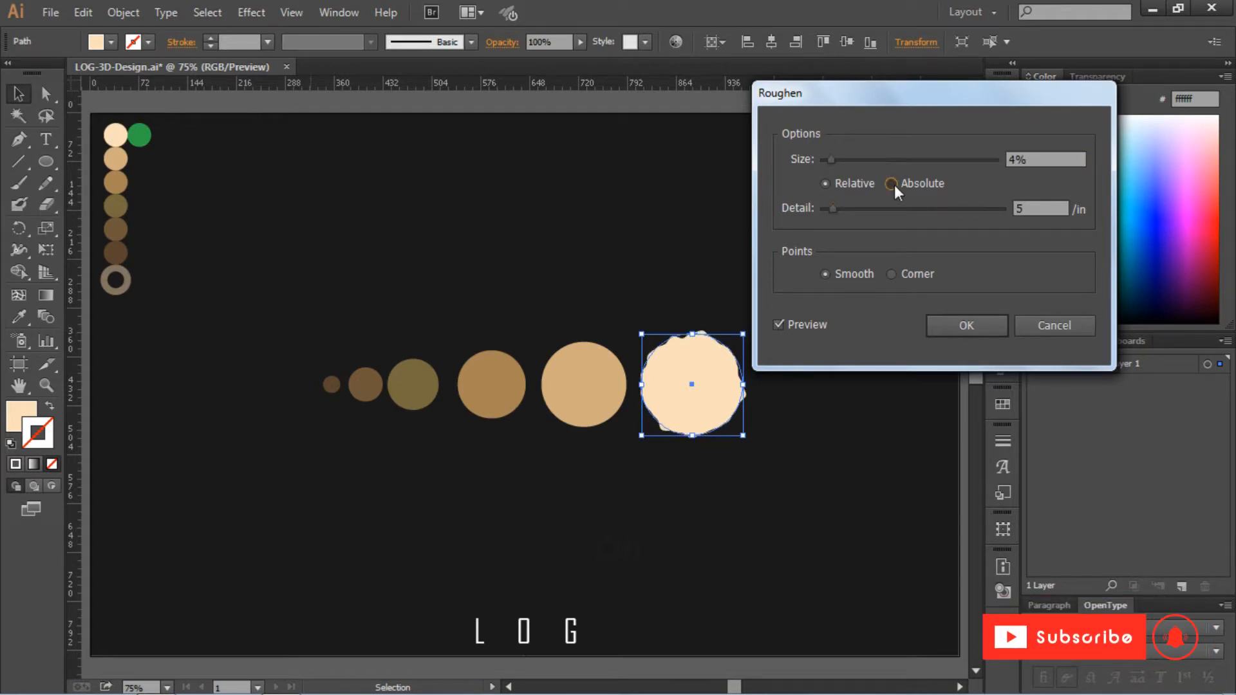
double_click(1027, 158)
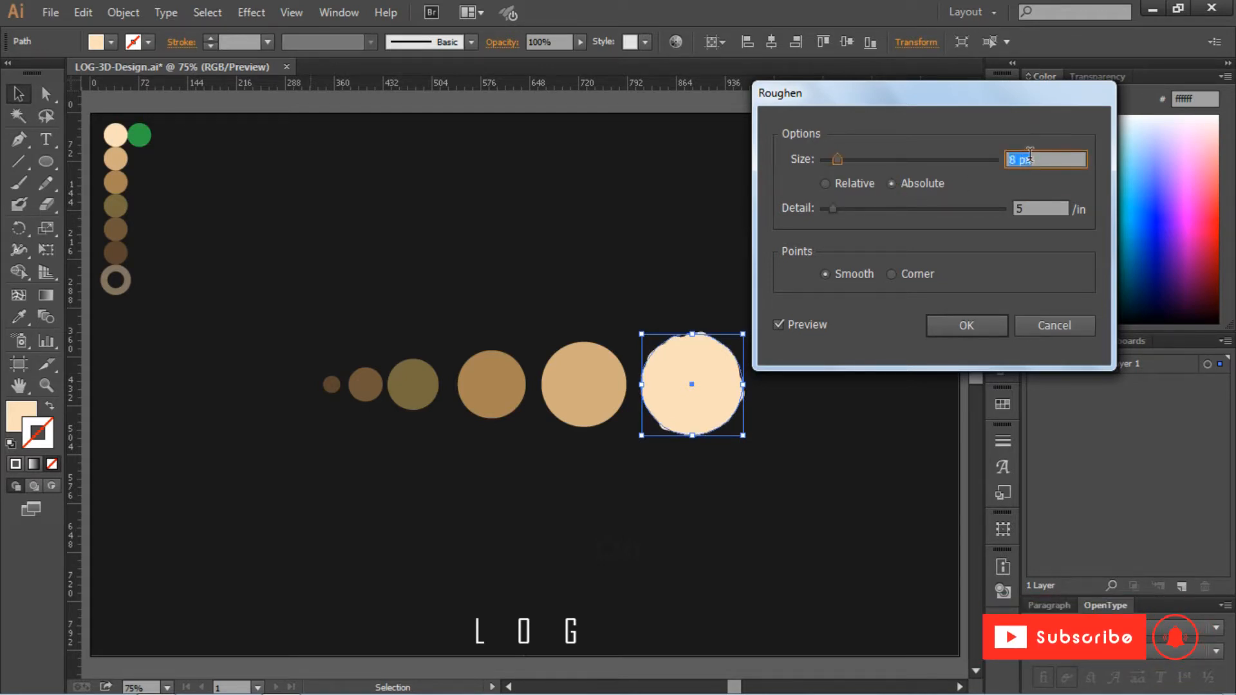
click(1021, 207)
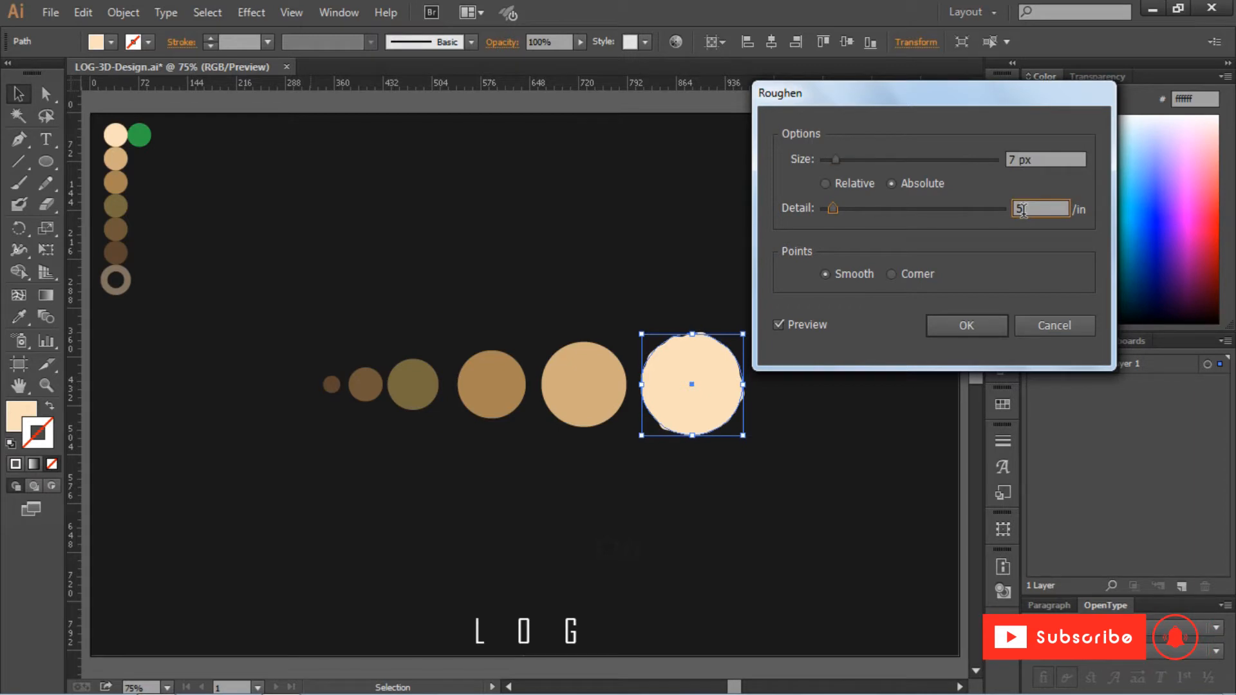
key(Down)
click(1029, 159)
key(Up)
key(Up)
key(Up)
key(Up)
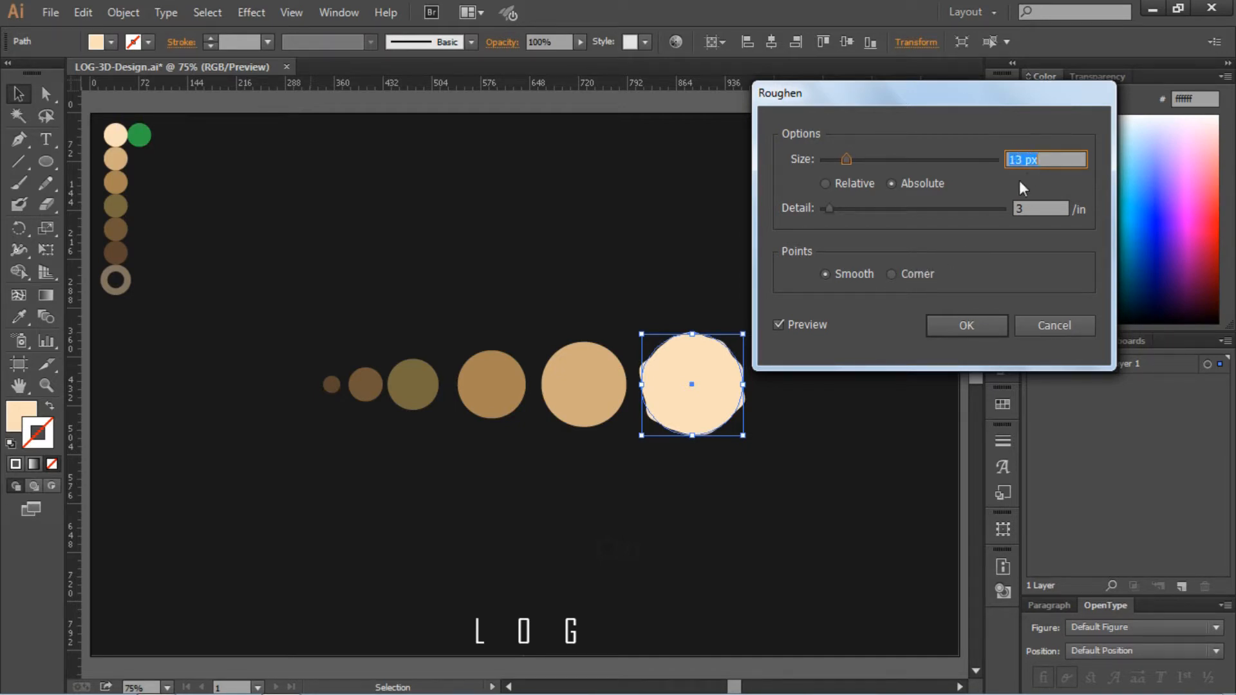
Step: Make the Roughen size relative and set it to 5%
click(827, 184)
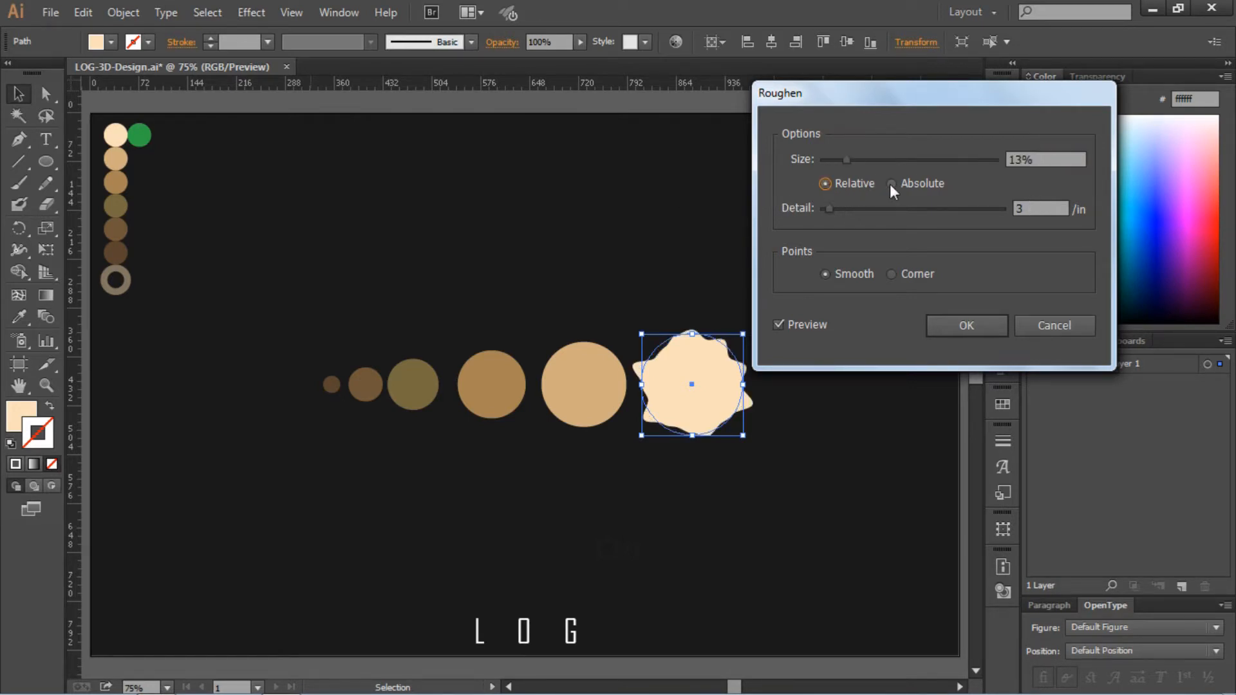
click(1032, 157)
key(Down)
key(Down)
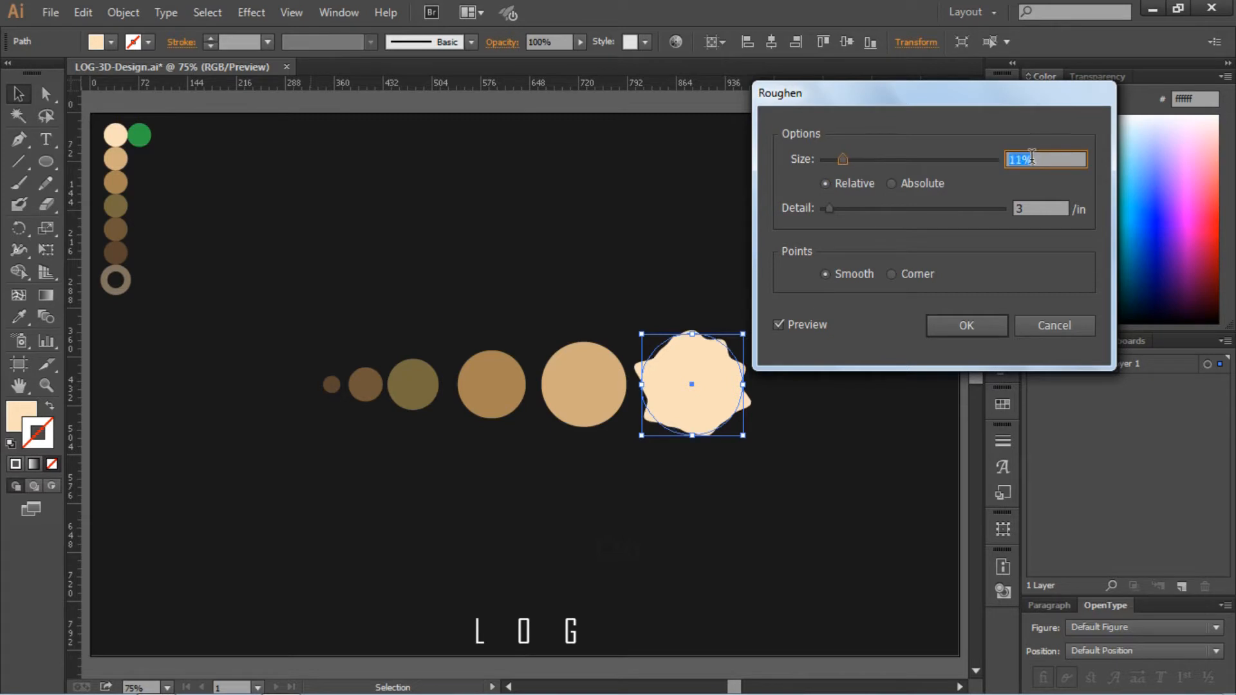
key(Down)
key(Down)
key(Down)
key(Down)
key(Down)
key(Down)
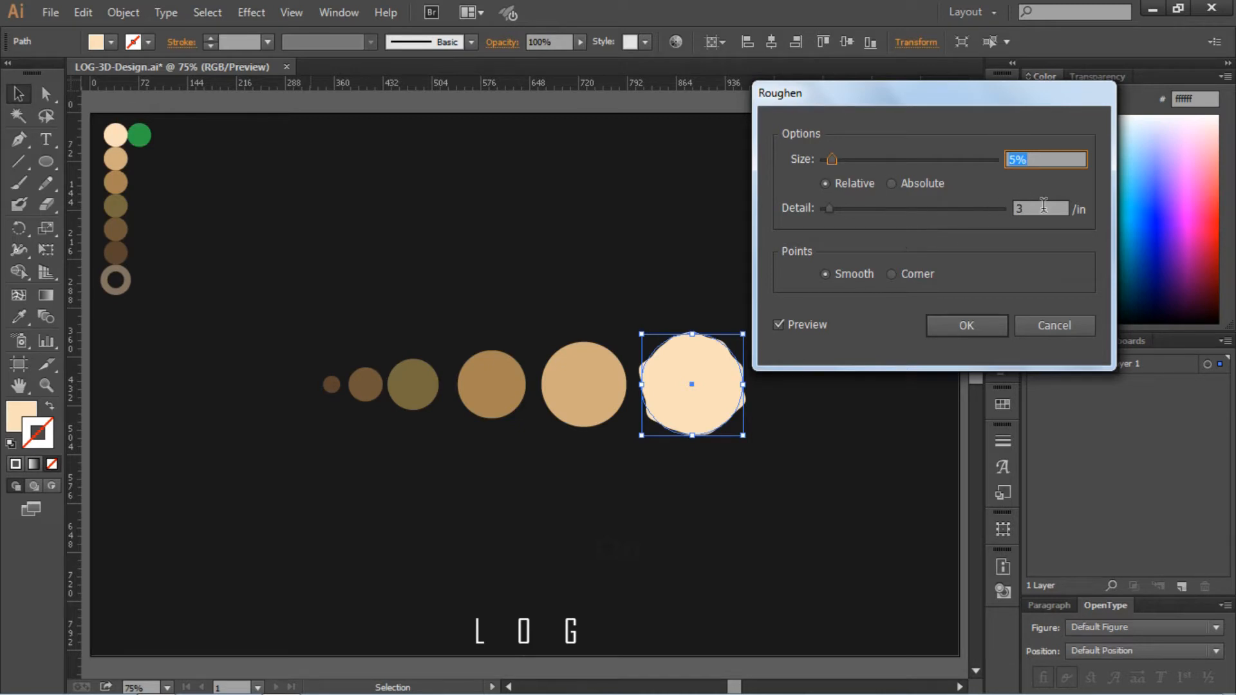
Step: Apply the Roughen effect to the peach circle with a 5% size and a detail of 3/in, and deselect it
click(1043, 207)
key(Up)
key(Down)
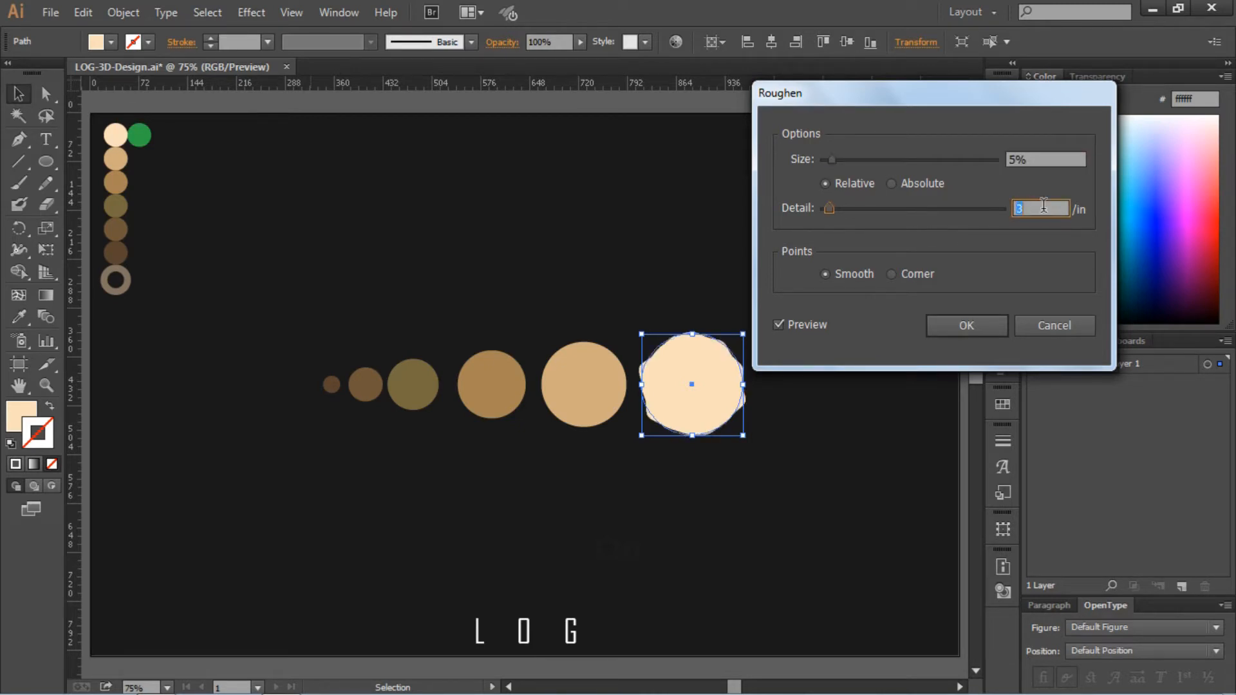
click(1029, 162)
key(Up)
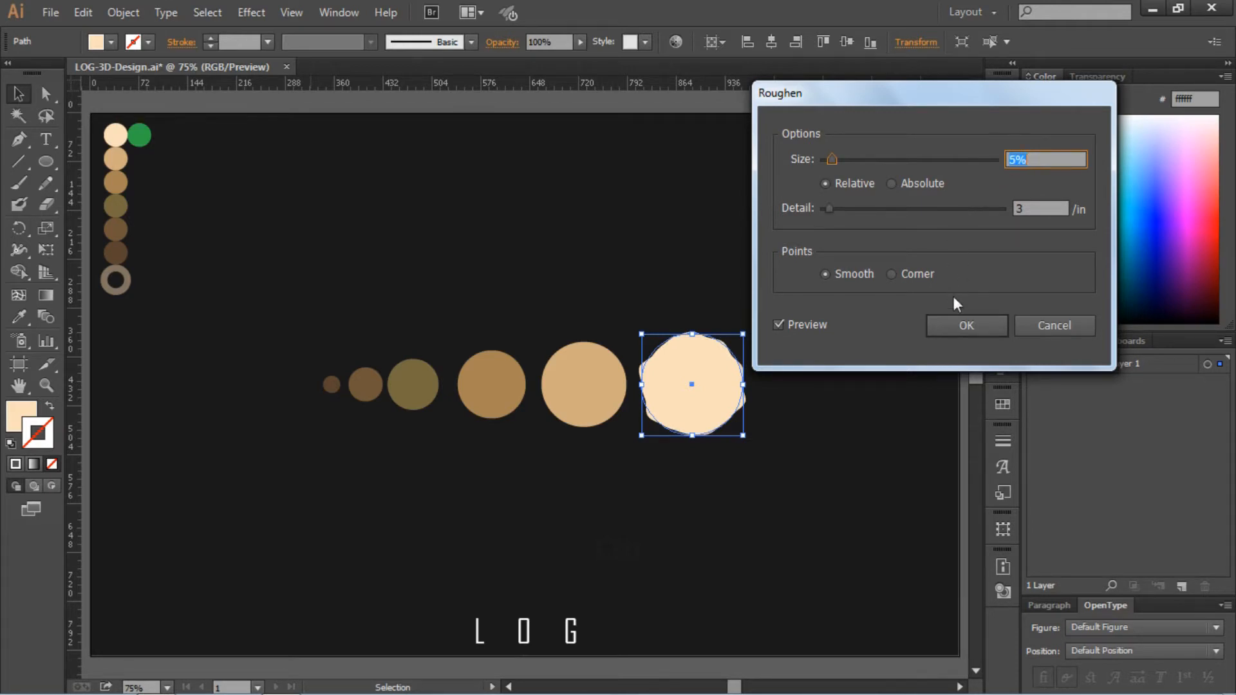
click(956, 327)
click(667, 281)
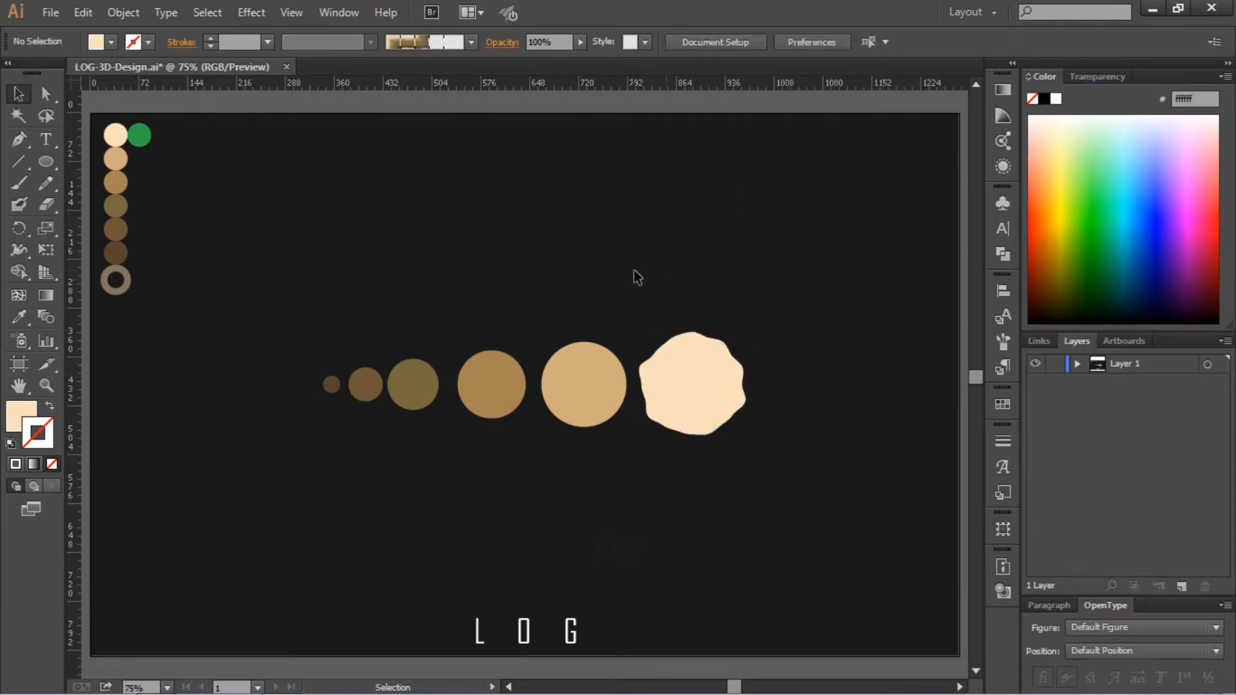
Step: Apply the same Roughen effect to the five smaller circles and deselect them
drag(583, 316, 271, 460)
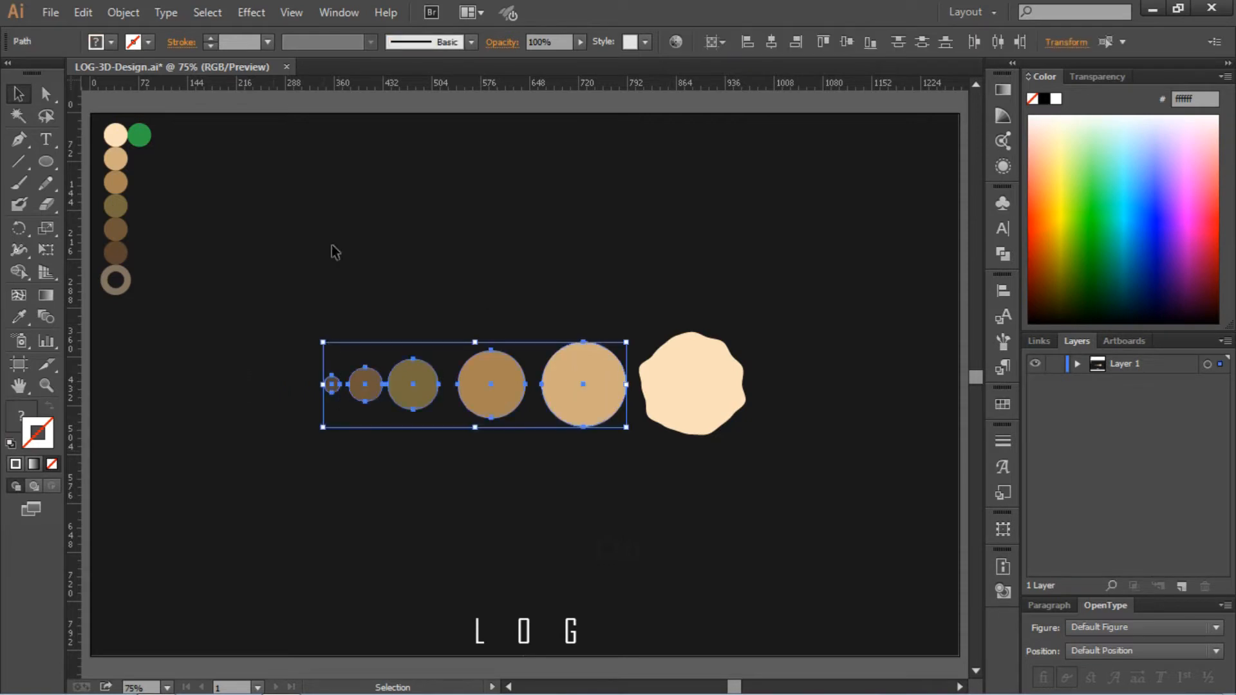
click(259, 13)
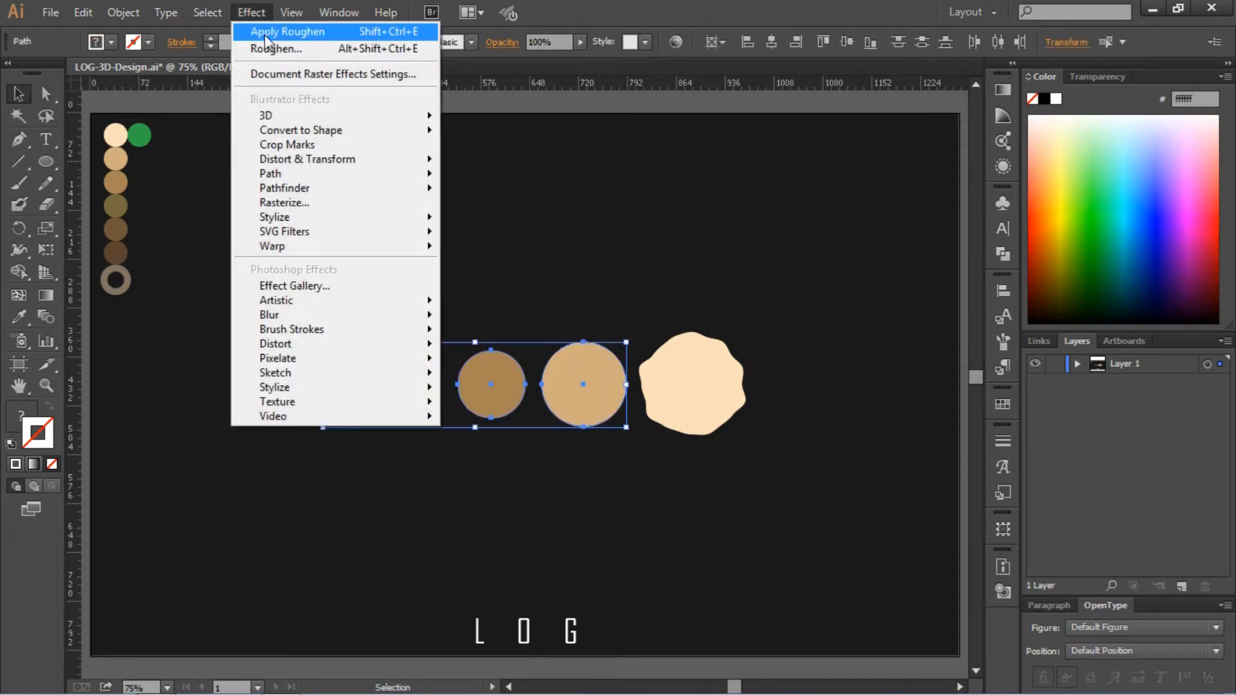
click(265, 34)
click(553, 262)
Step: Align all six roughened shapes to a common centre, both horizontally and vertically, and deselect them
drag(266, 333, 778, 504)
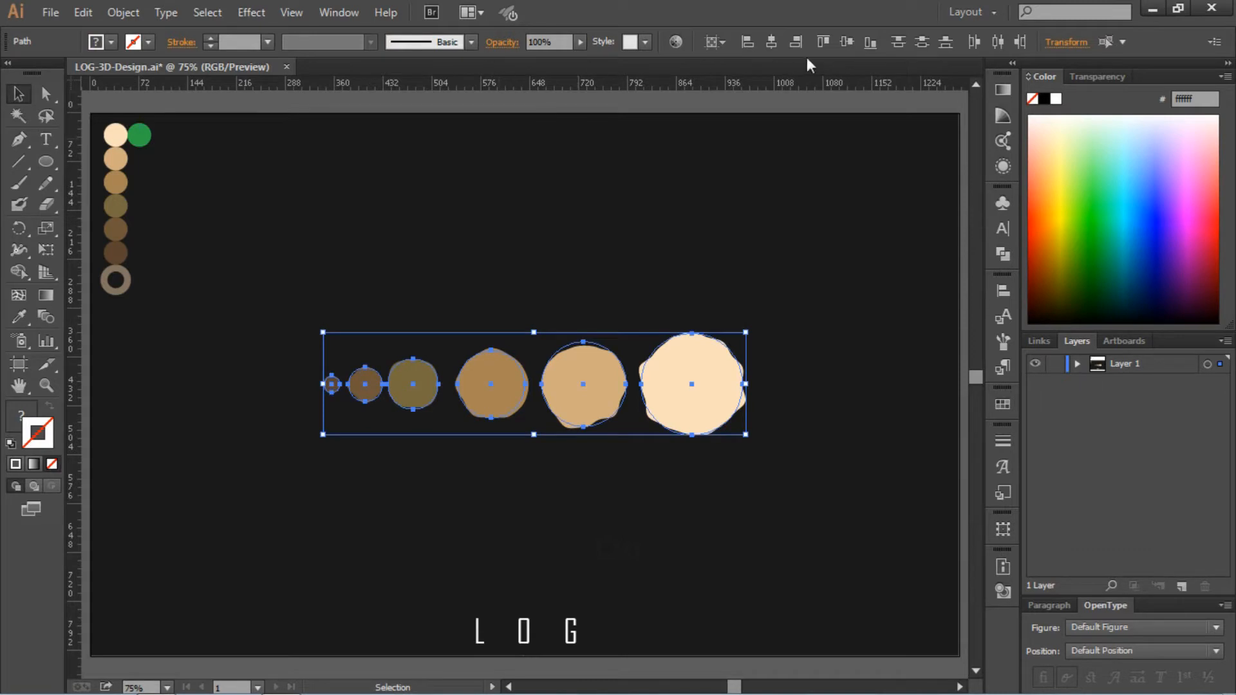
click(771, 41)
click(847, 42)
click(694, 284)
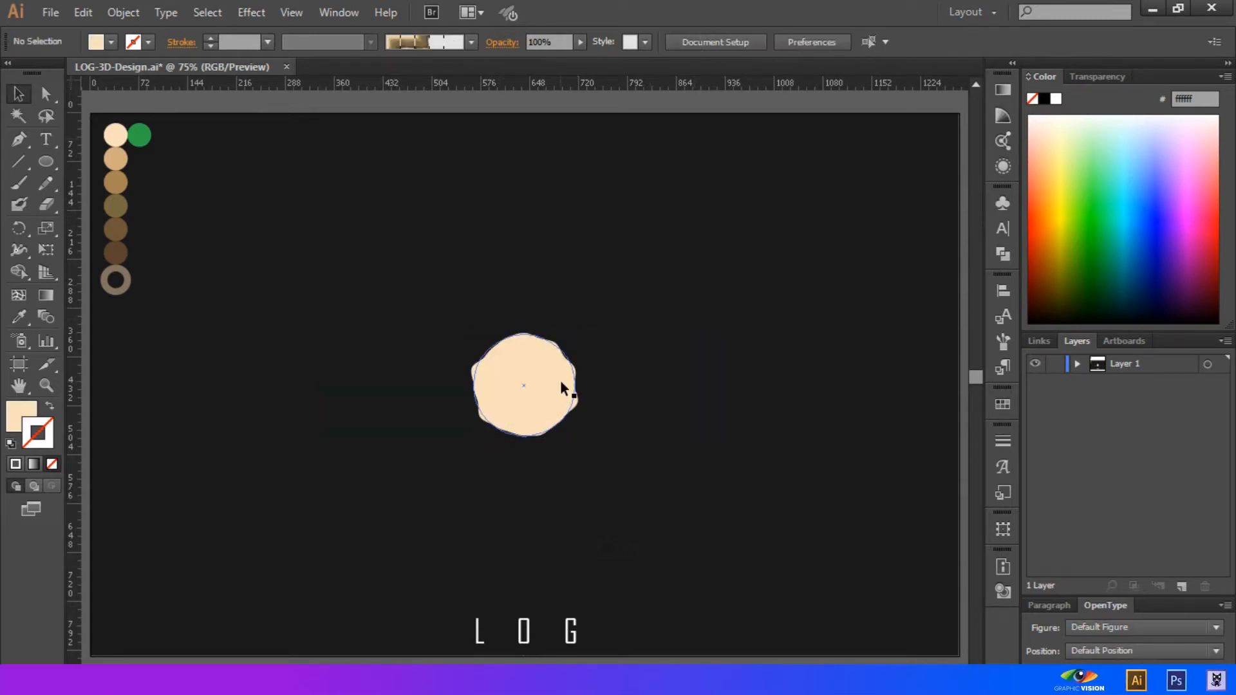
Step: Send the large peach shape backward in the stacking order so it sits behind the tan shape
click(560, 380)
key(ctrl+bracketleft)
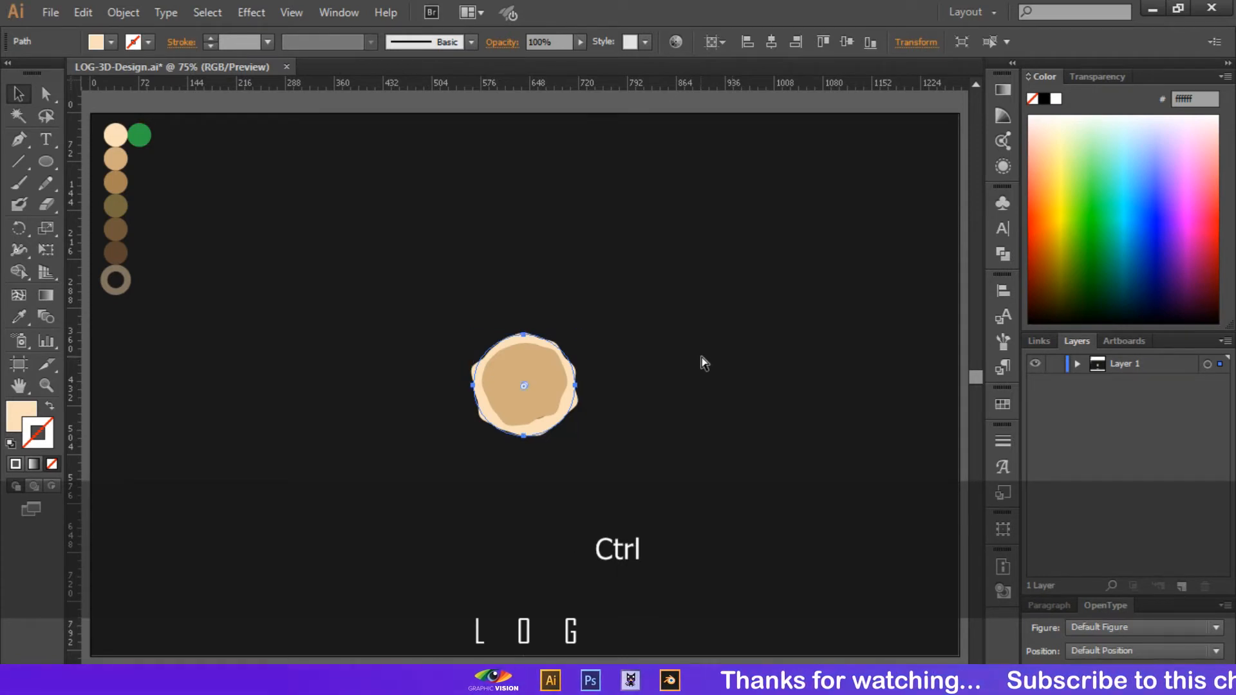
key(ctrl+equal)
key(ctrl+equal)
key(ctrl+equal)
click(591, 365)
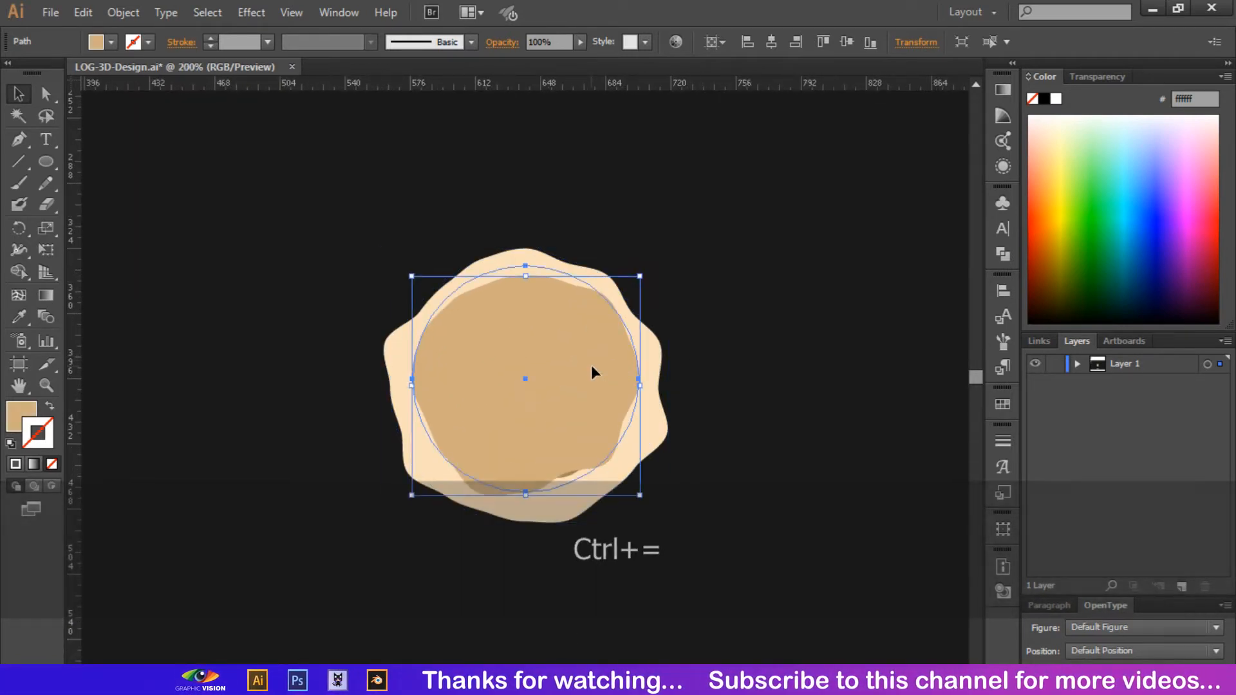
click(663, 419)
key(ctrl)
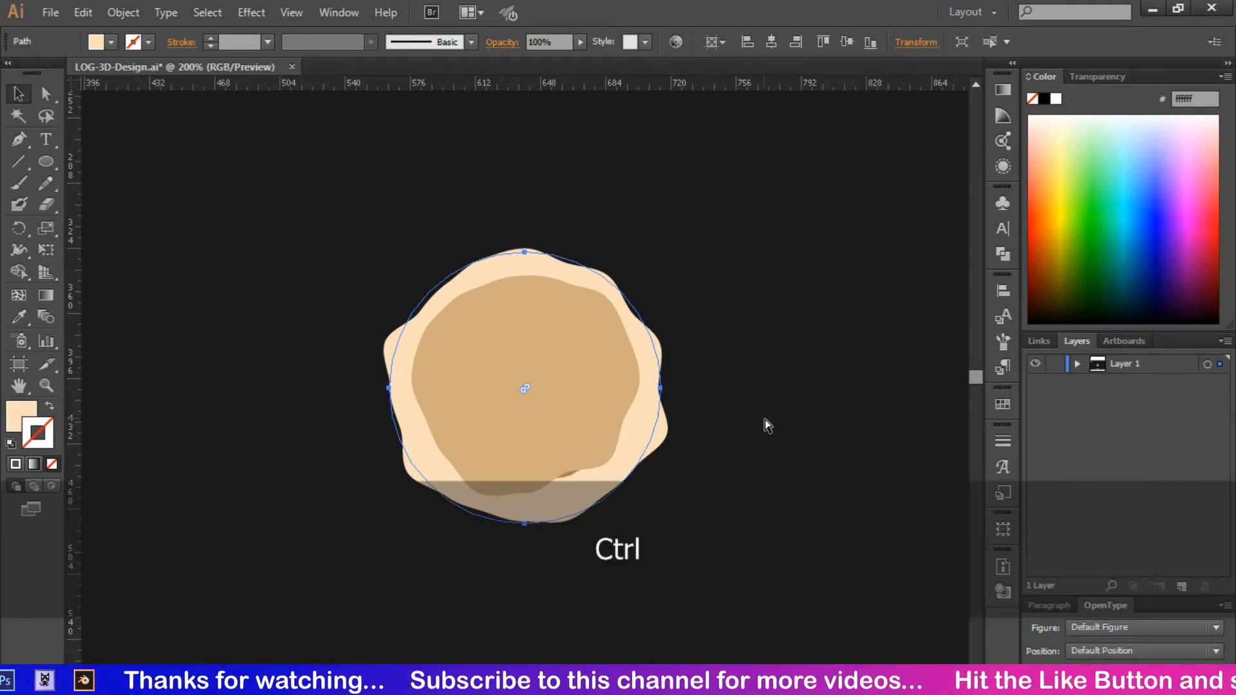
key(ctrl+bracketleft)
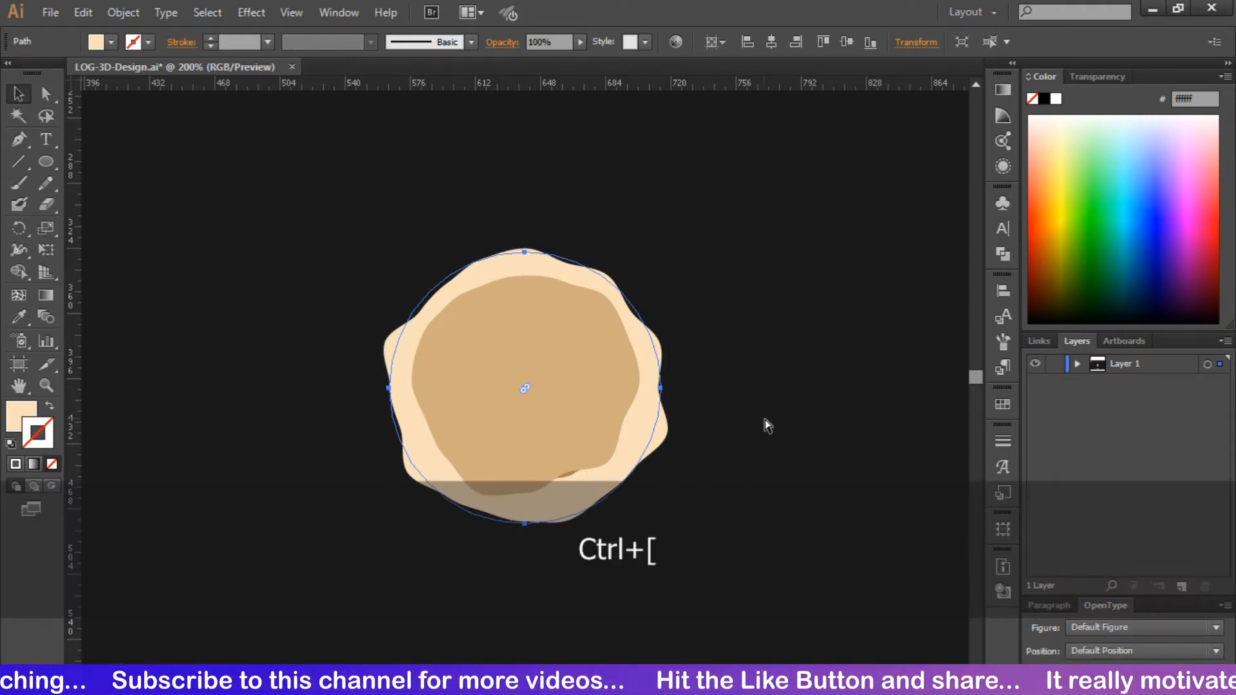
key(ctrl+bracketleft)
key(ctrl+bracketright)
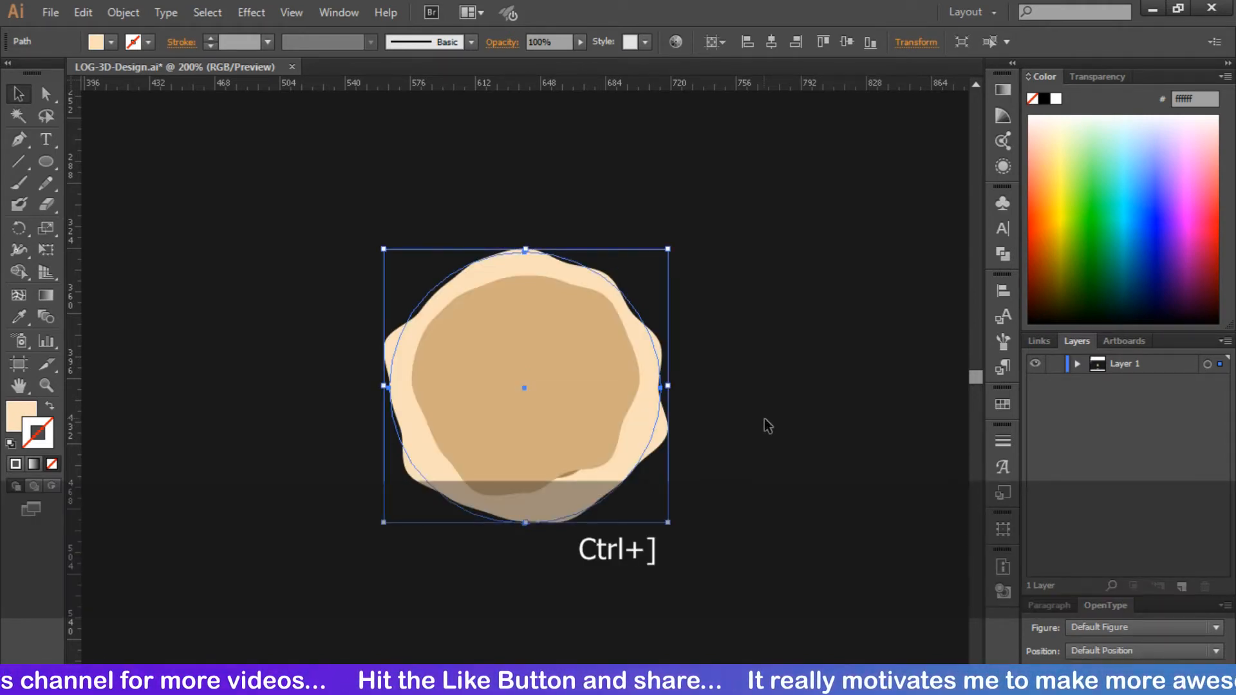
Step: Send the tan shape behind the golden brown one, and the golden brown shape behind the olive one
click(508, 343)
key(ctrl+bracketleft)
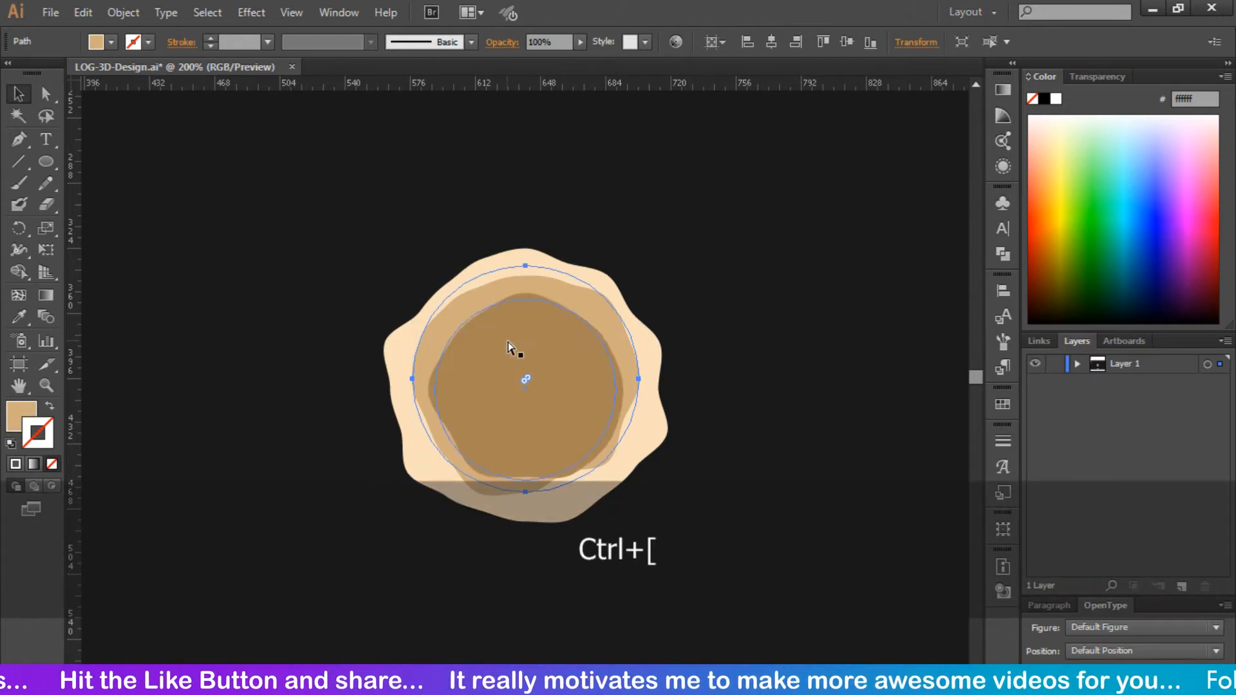
key(ctrl+bracketright)
click(523, 359)
key(ctrl+bracketleft)
key(ctrl+bracketleft)
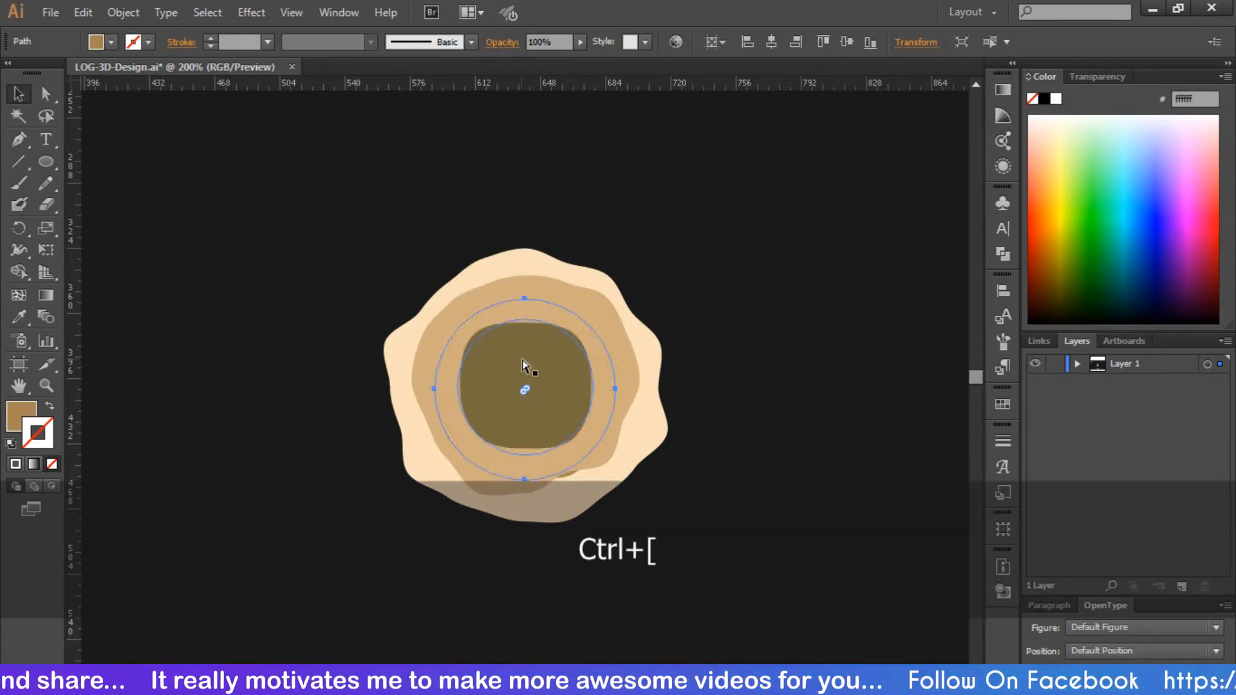
key(ctrl+bracketright)
Step: Send the olive shape behind the brown one, and the brown shape behind the dark brown centre, leaving all rings deselected
click(537, 365)
key(ctrl+bracketleft)
key(ctrl+bracketleft)
key(ctrl+bracketright)
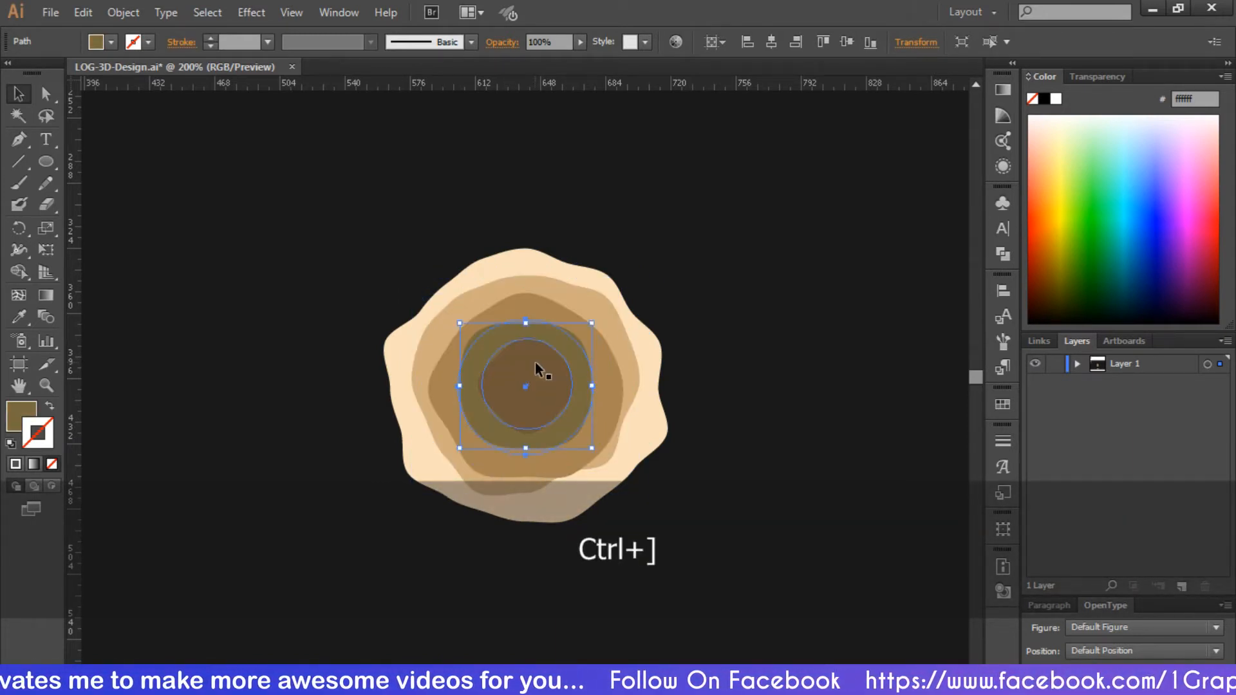
click(539, 389)
key(ctrl+bracketleft)
click(709, 335)
drag(734, 213, 278, 551)
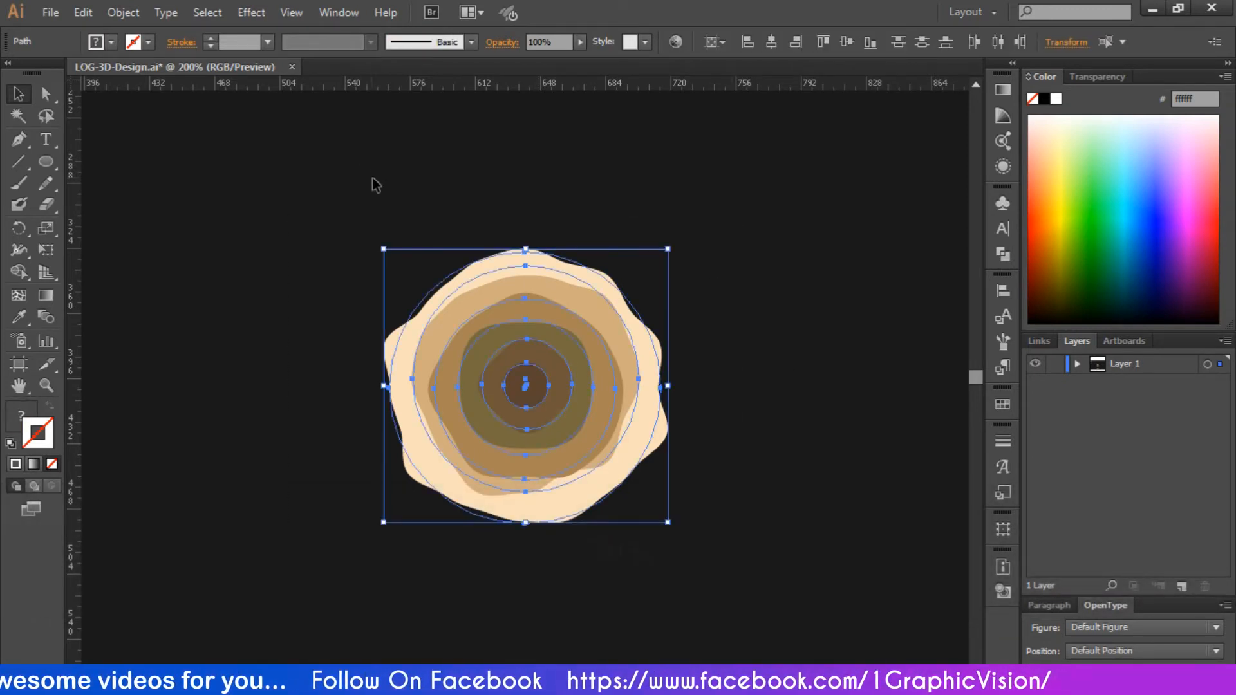
click(378, 194)
key(ctrl+minus)
key(ctrl+0)
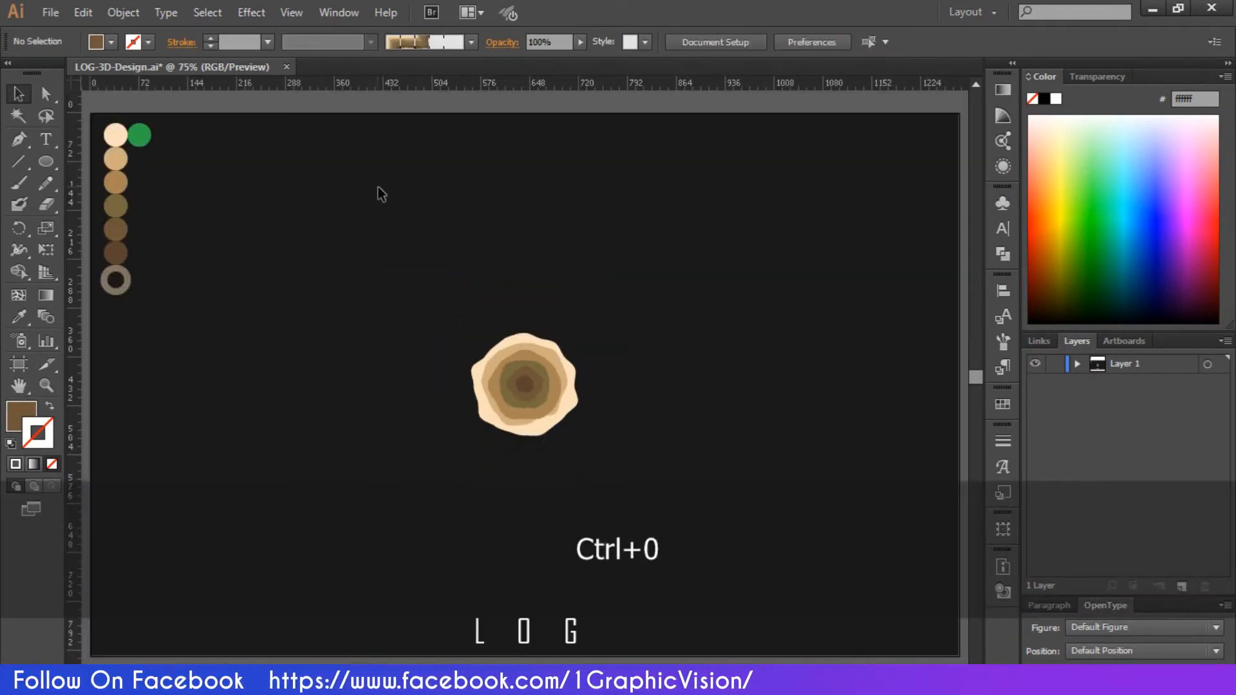
Step: Duplicate the six stacked rings, expand the copy's appearance, and place it at the upper centre of the artboard
drag(416, 290, 623, 444)
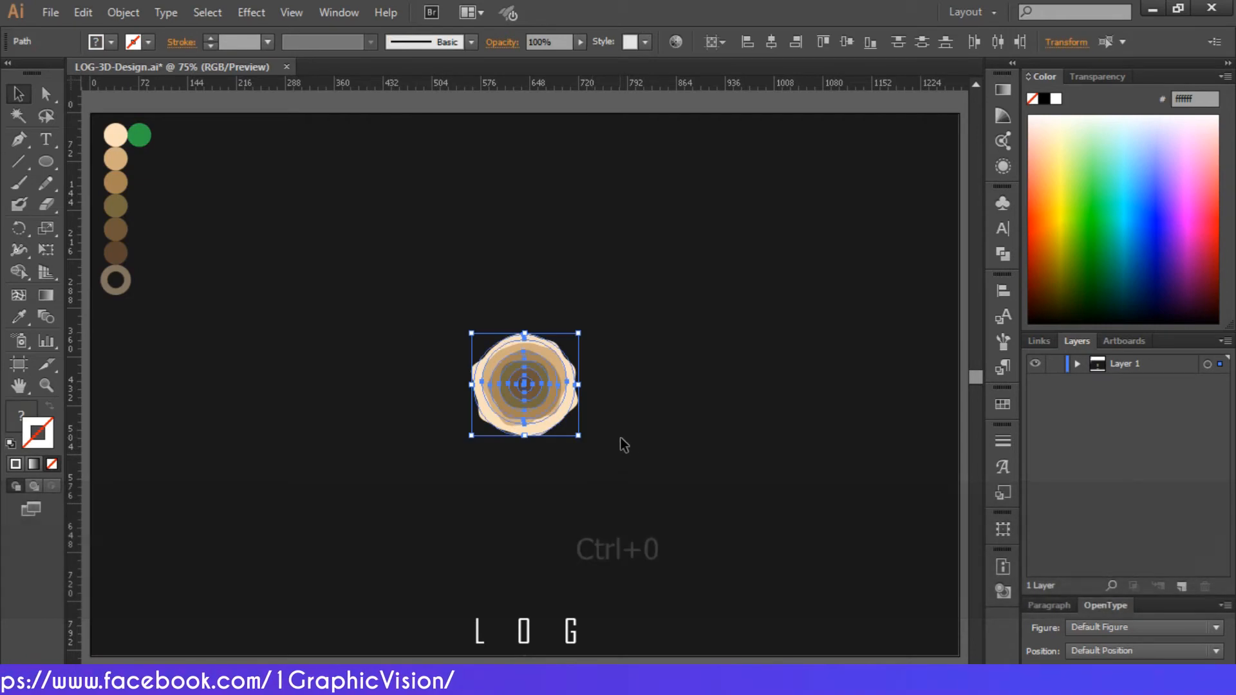
key(ctrl+v)
drag(567, 373, 775, 219)
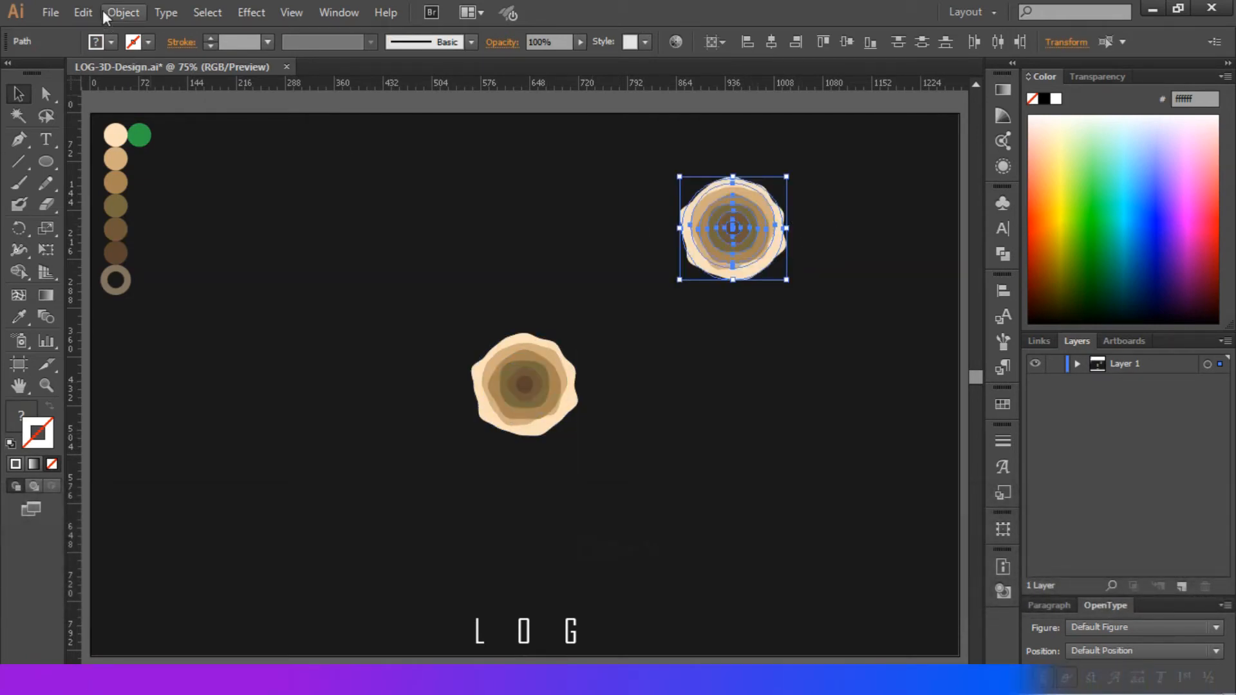
click(122, 12)
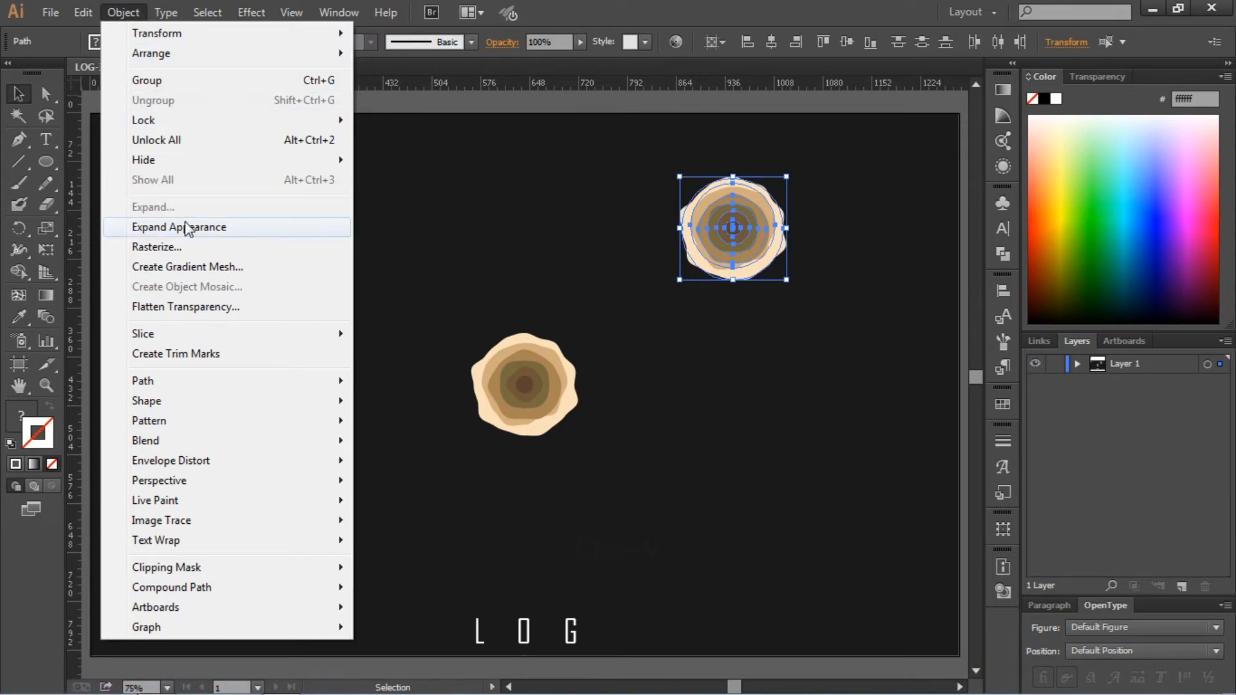
click(186, 227)
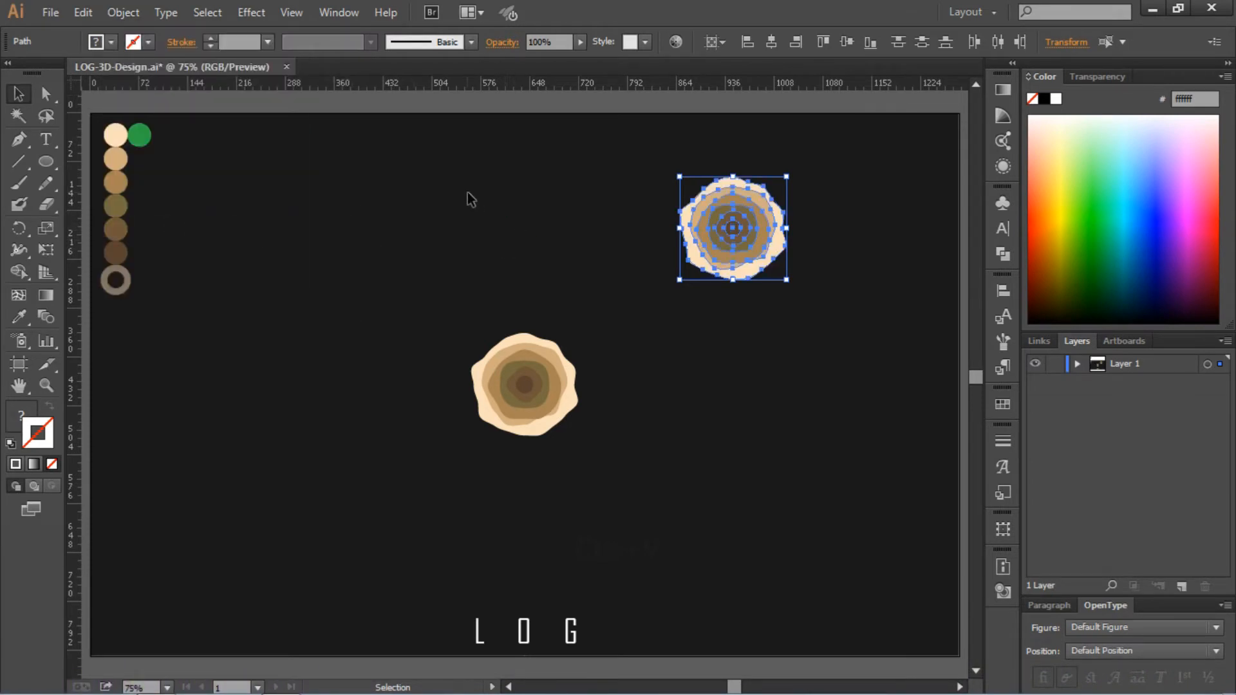
drag(709, 210, 431, 204)
Step: Group the original rings, scale them down to about half size and park them beneath the colour swatches
drag(605, 319, 162, 394)
right_click(550, 415)
click(566, 504)
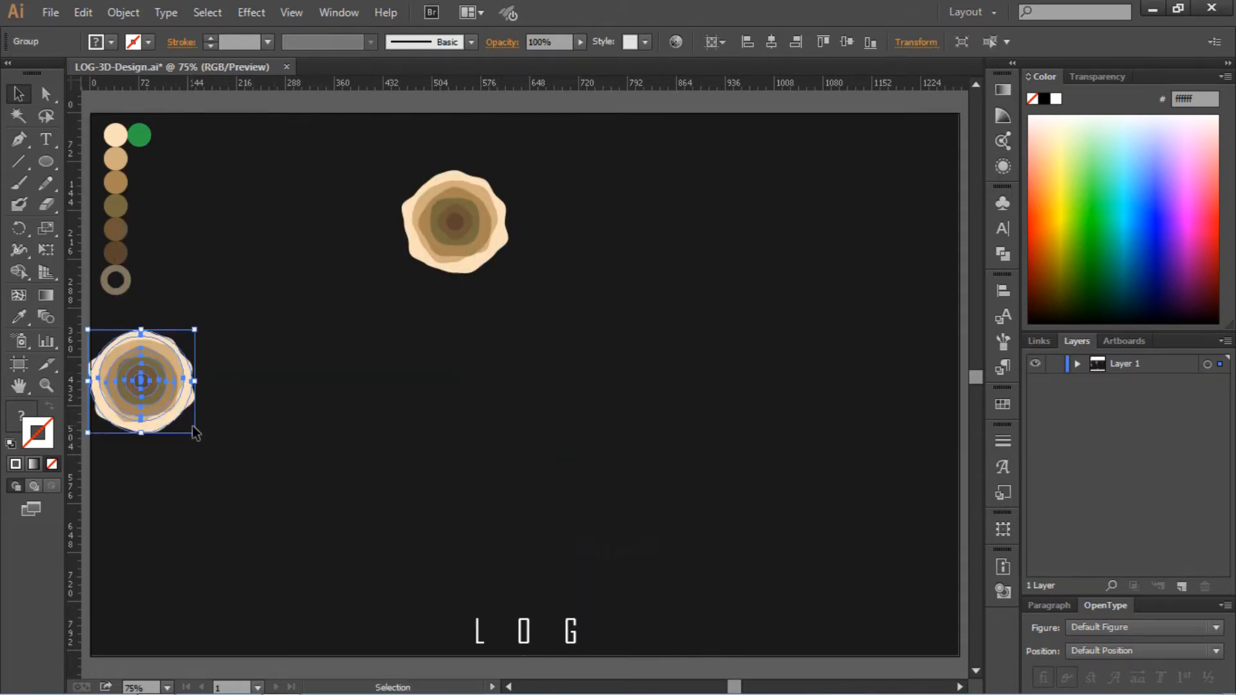
drag(193, 433, 134, 333)
click(168, 380)
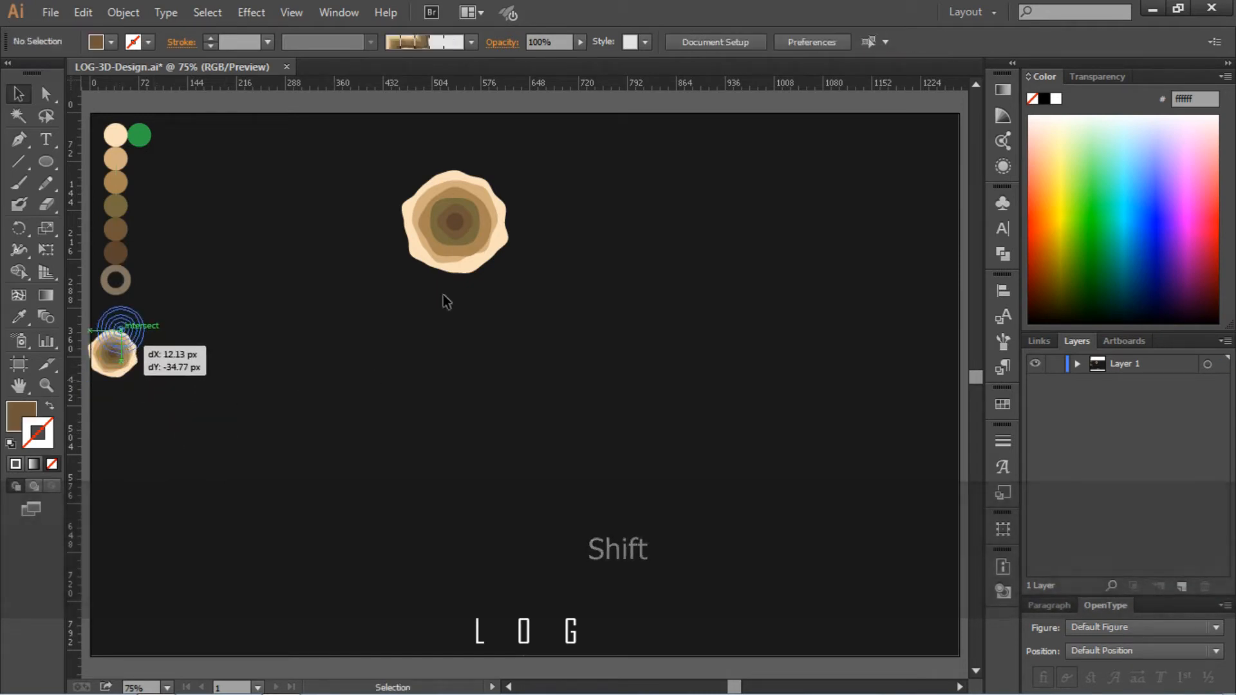
Step: Move the expanded rings to the middle of the artboard and combine them with Pathfinder Merge
drag(348, 154, 520, 273)
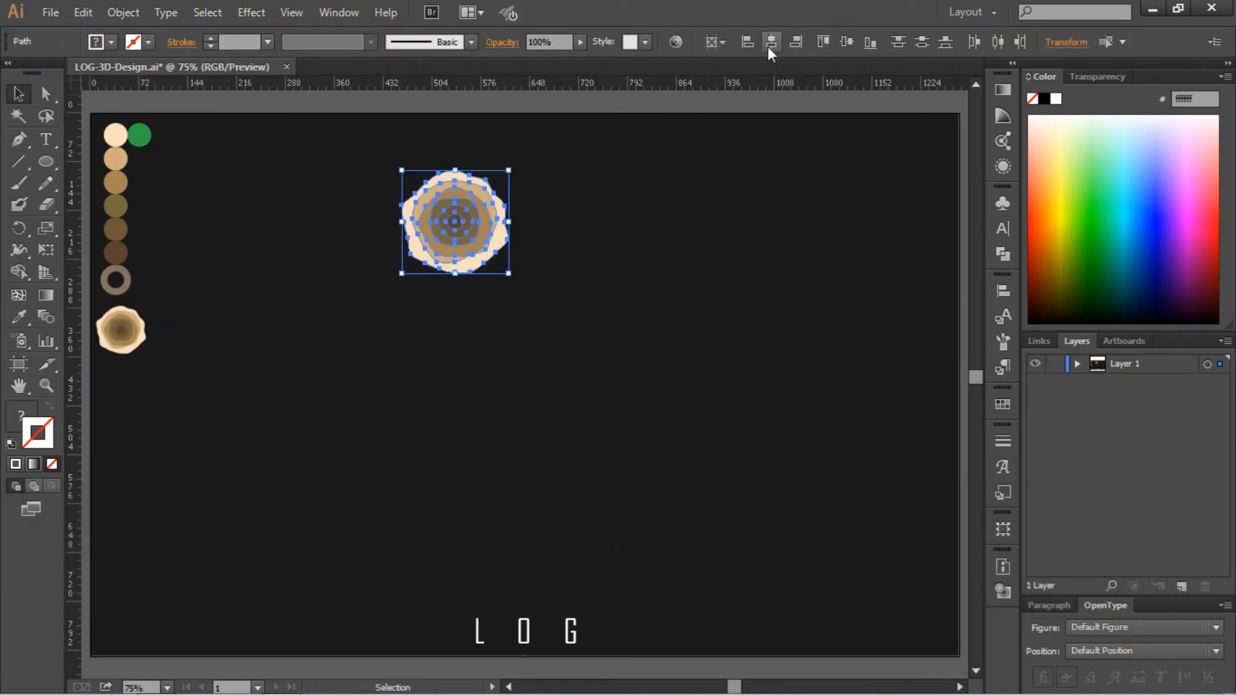
drag(482, 226, 534, 374)
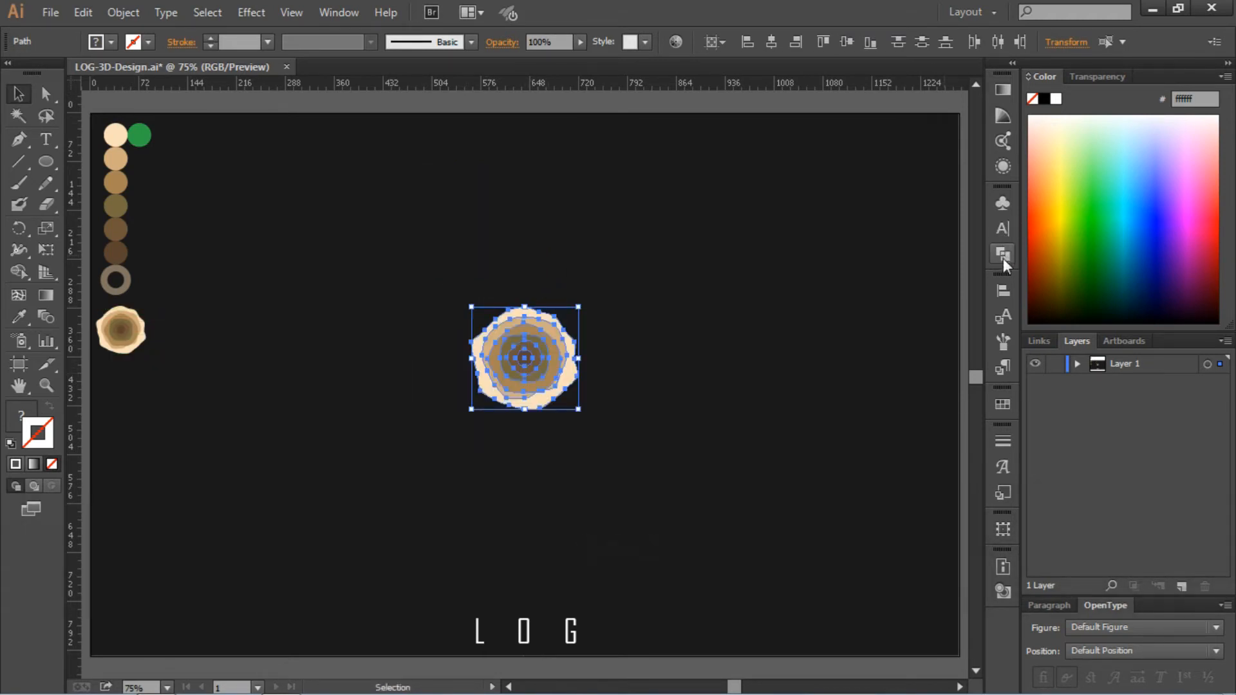
click(1003, 257)
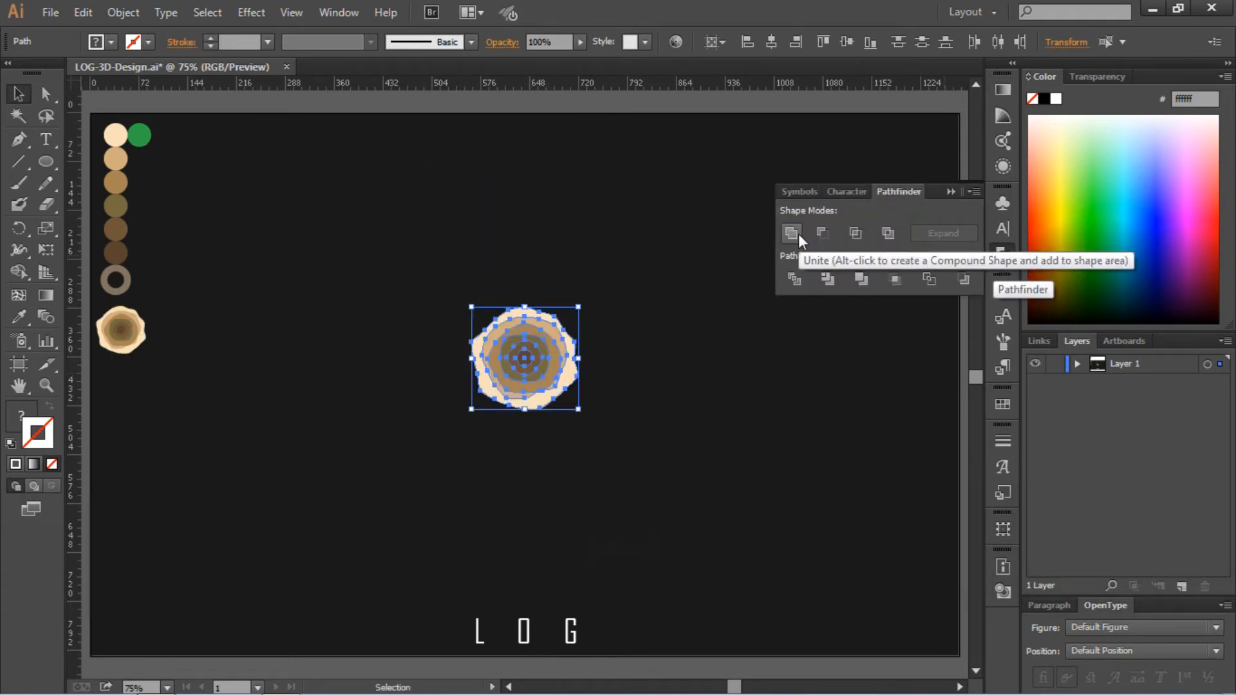
click(870, 285)
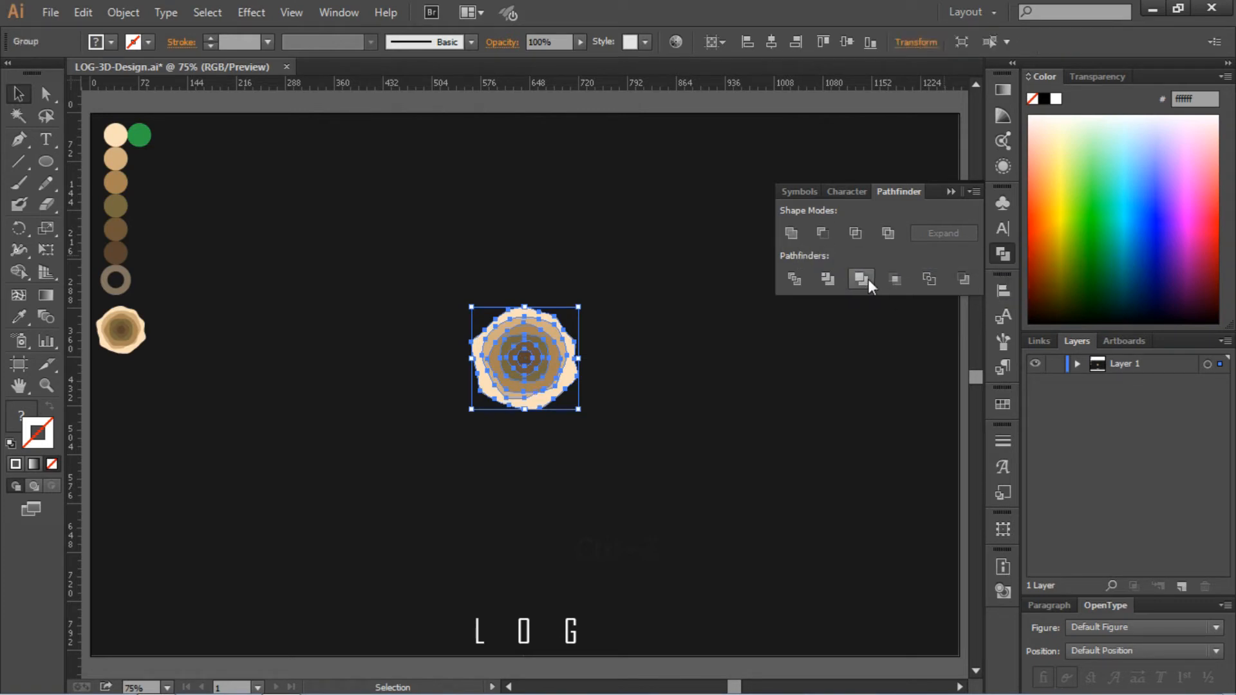
Step: Apply 3D Extrude & Bevel to the merged rings with a 50 pt depth and rotation angles of 10°, -25° and 7°
drag(363, 177, 640, 481)
click(251, 12)
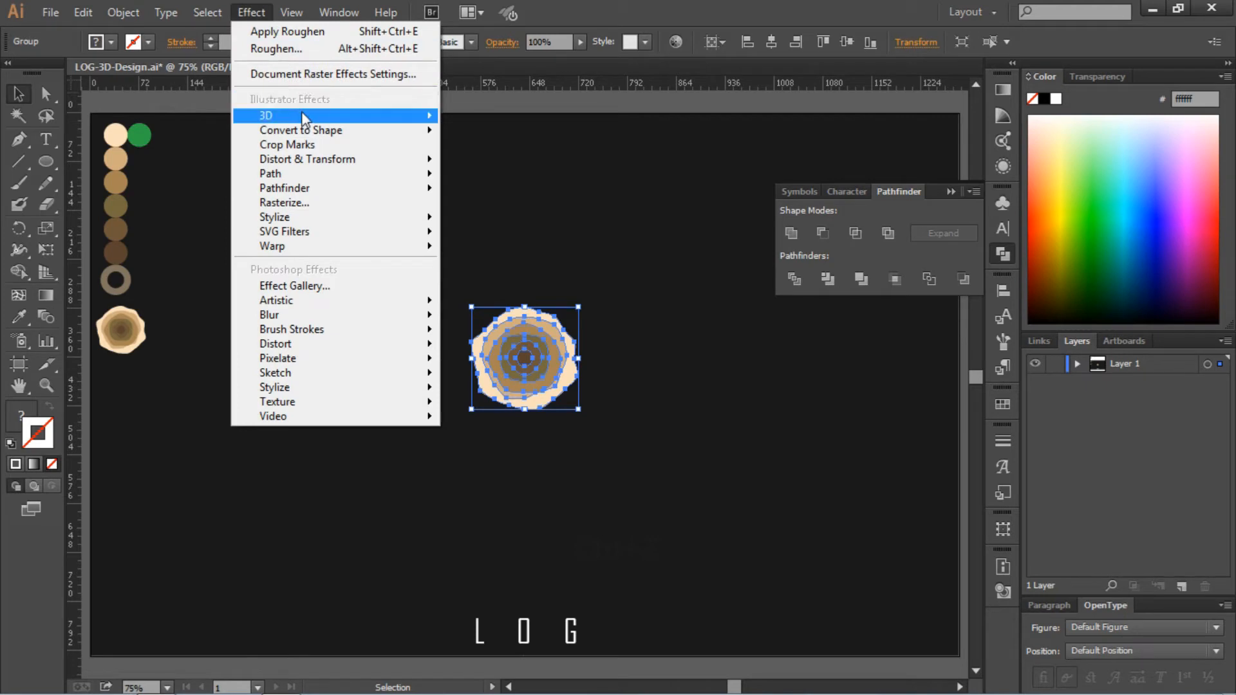
mouse_move(399, 115)
click(484, 120)
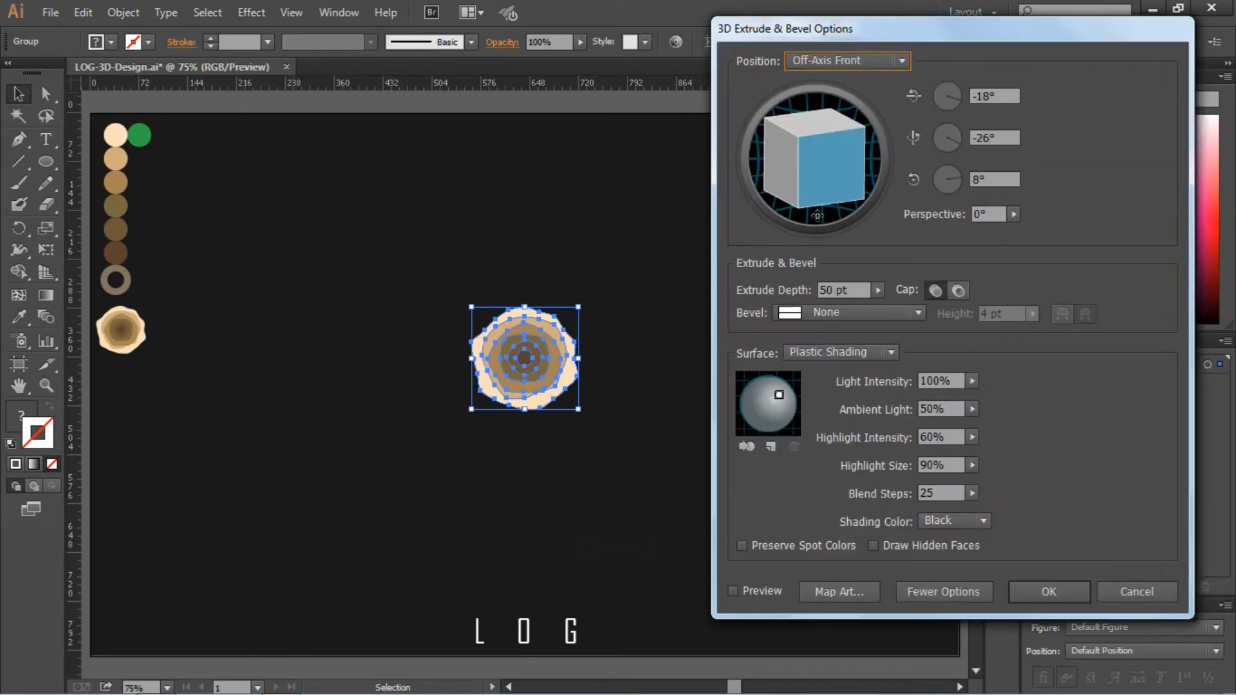
click(732, 591)
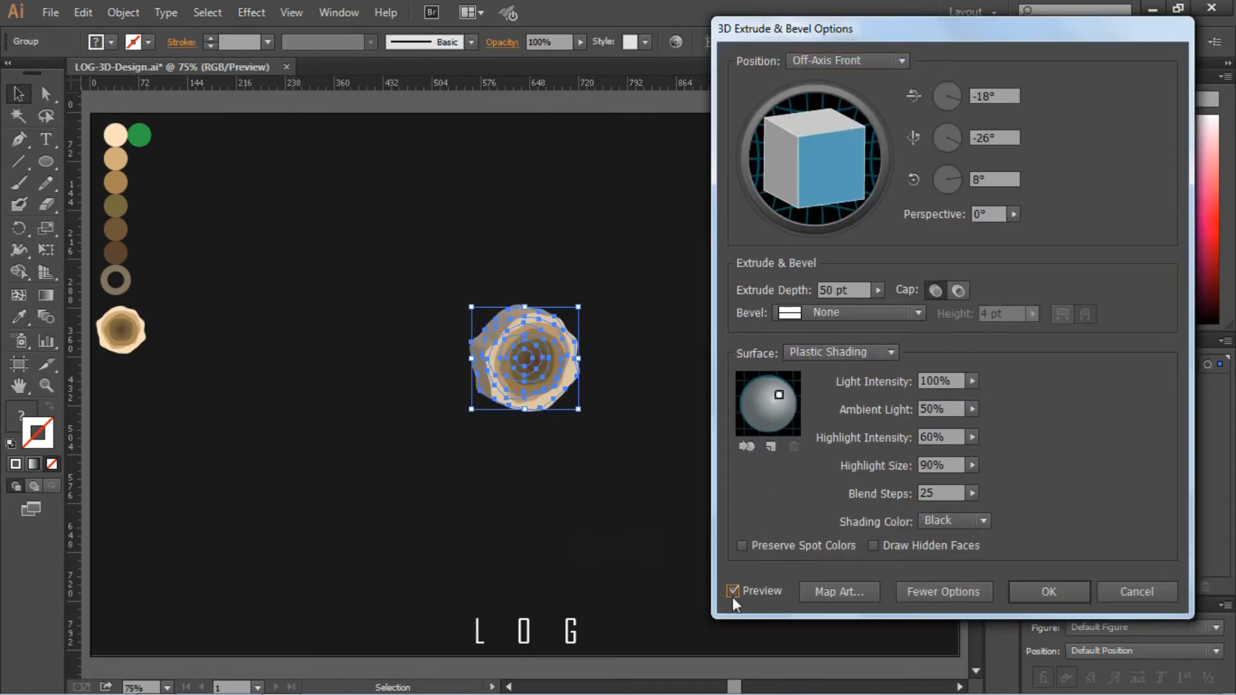
drag(840, 131, 835, 121)
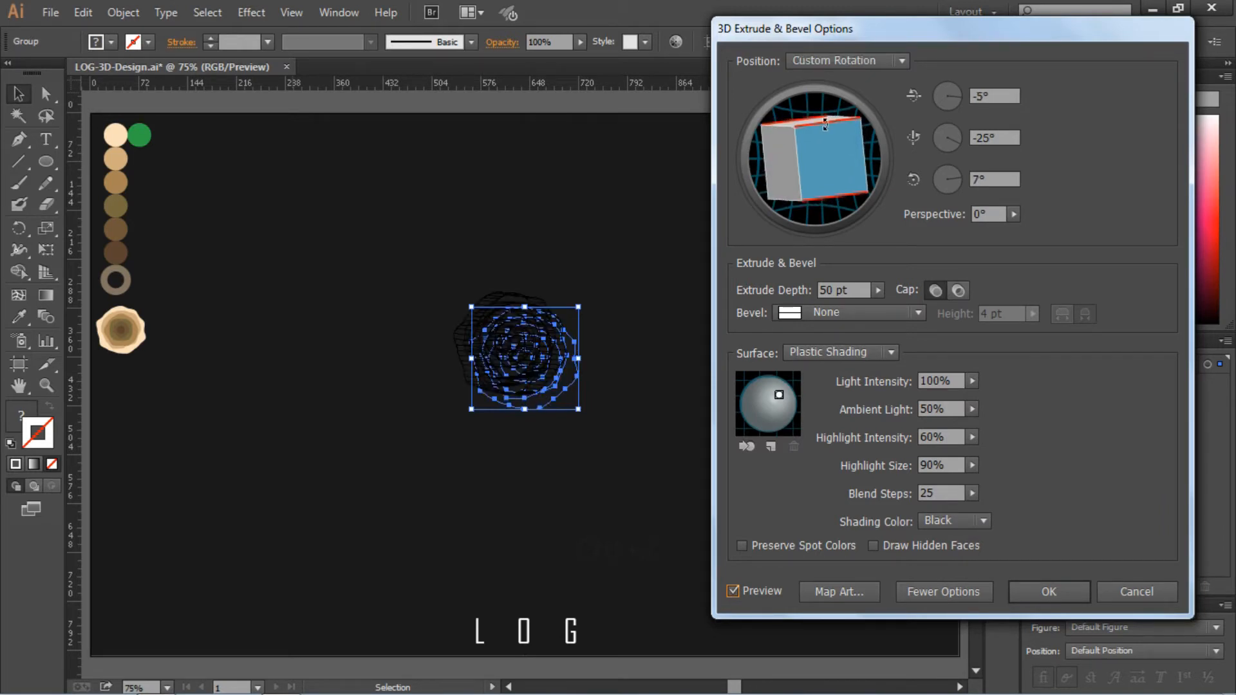
mouse_move(824, 123)
mouse_down()
mouse_move(813, 116)
mouse_move(837, 110)
mouse_up()
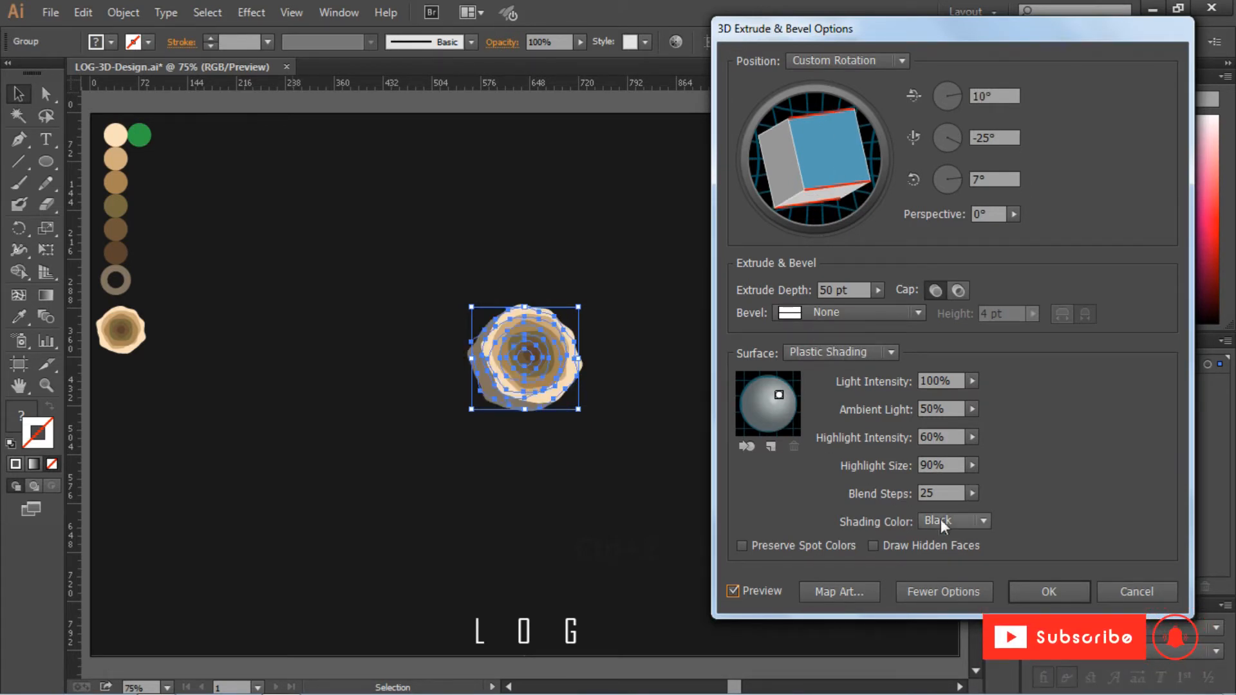
click(1050, 591)
click(630, 405)
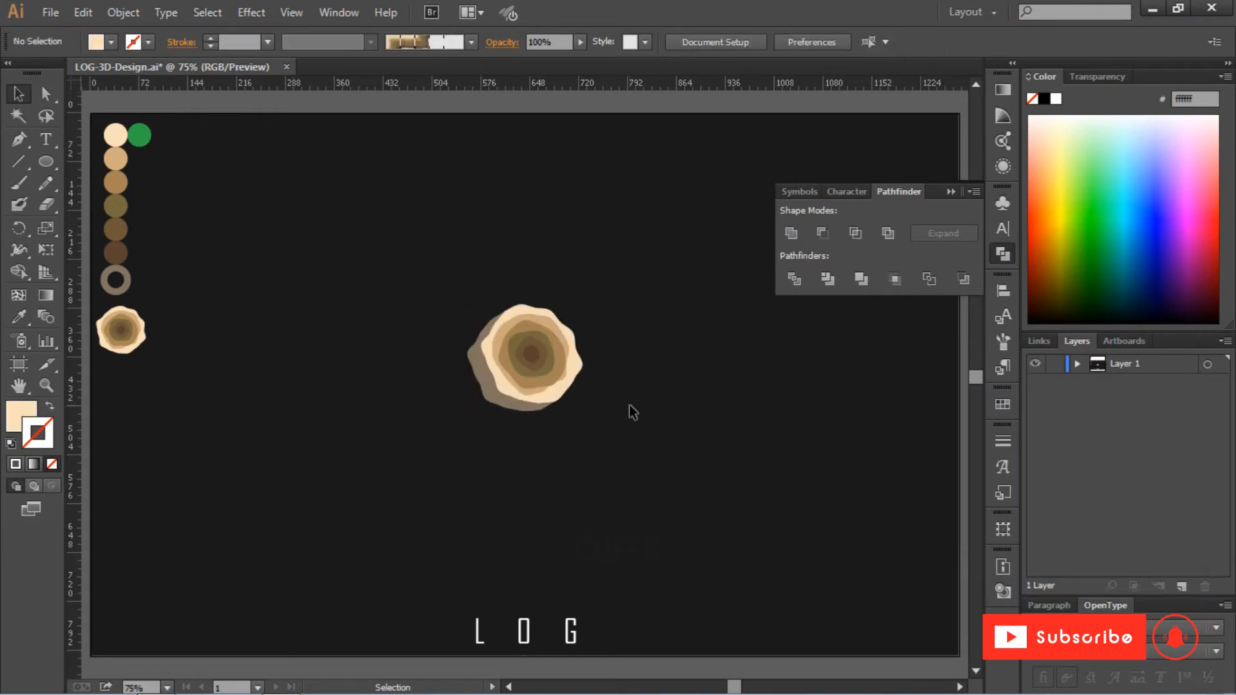
Step: Collapse the open Pathfinder options and leave the log deselected with the Selection tool active
click(562, 354)
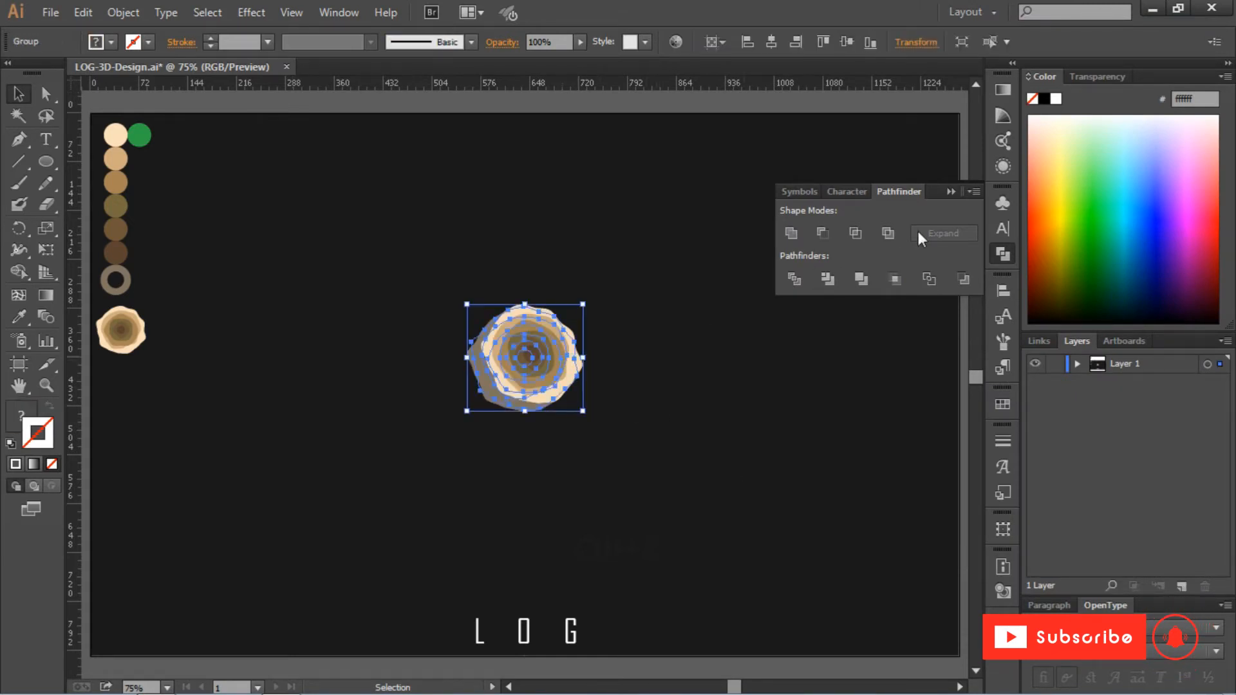
click(950, 192)
click(830, 232)
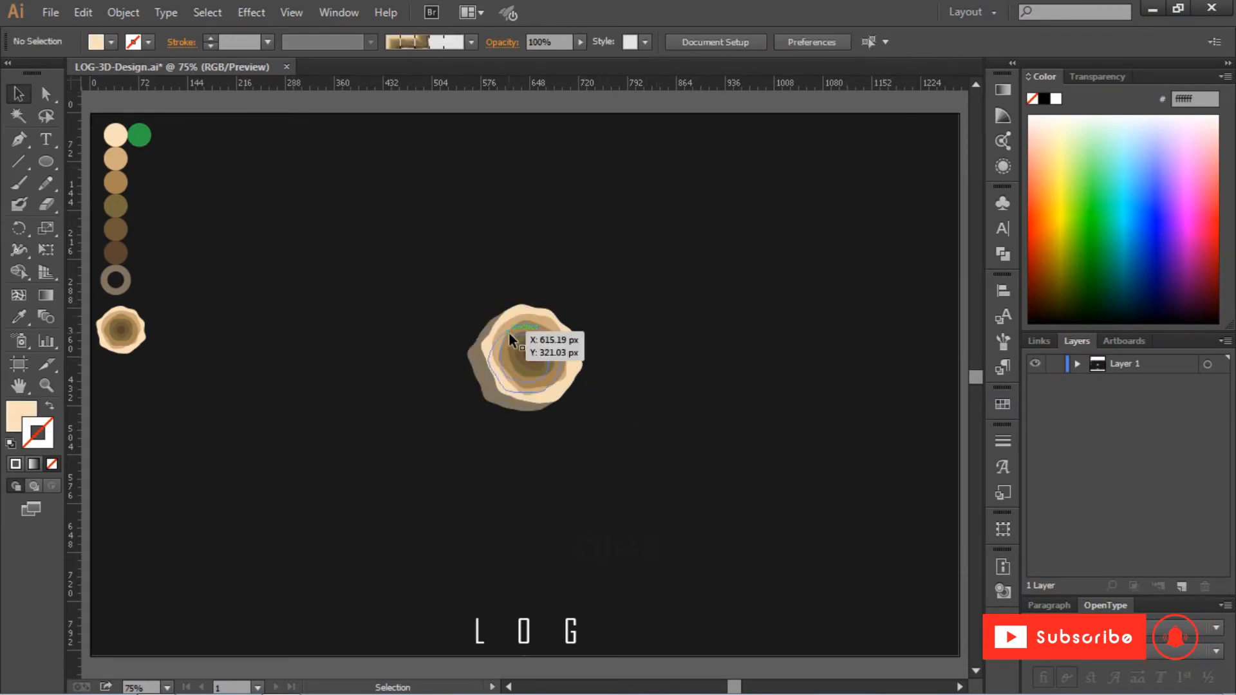
click(13, 144)
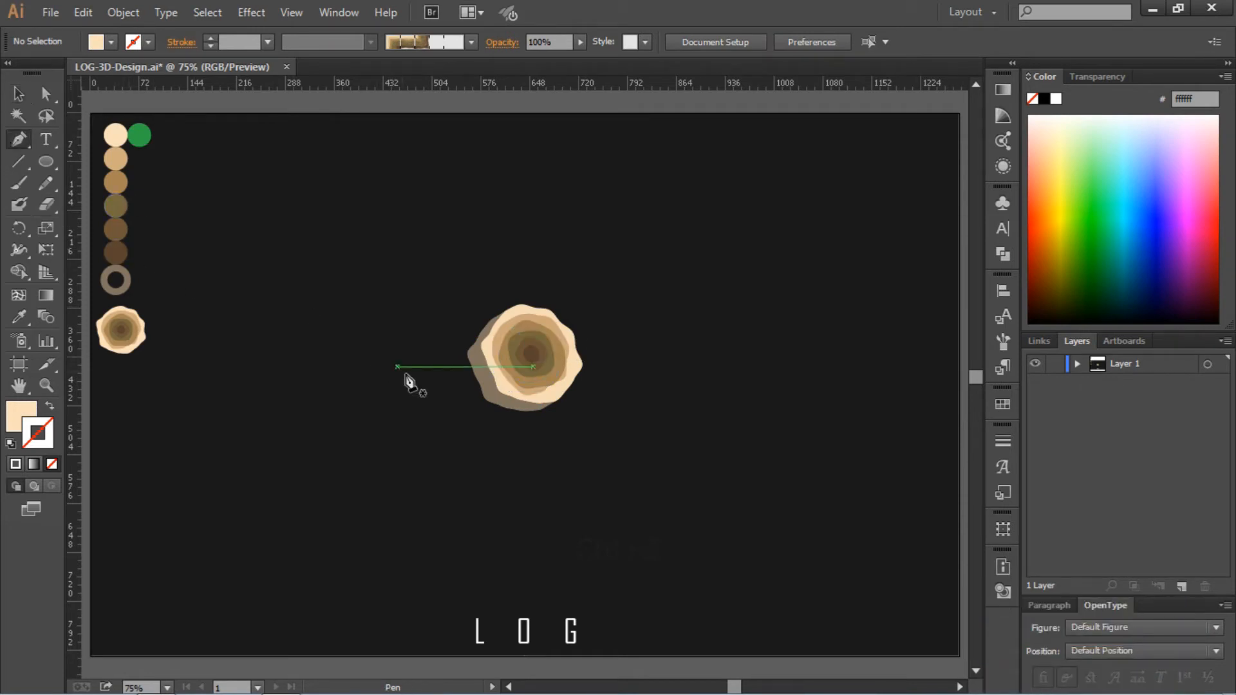
click(19, 95)
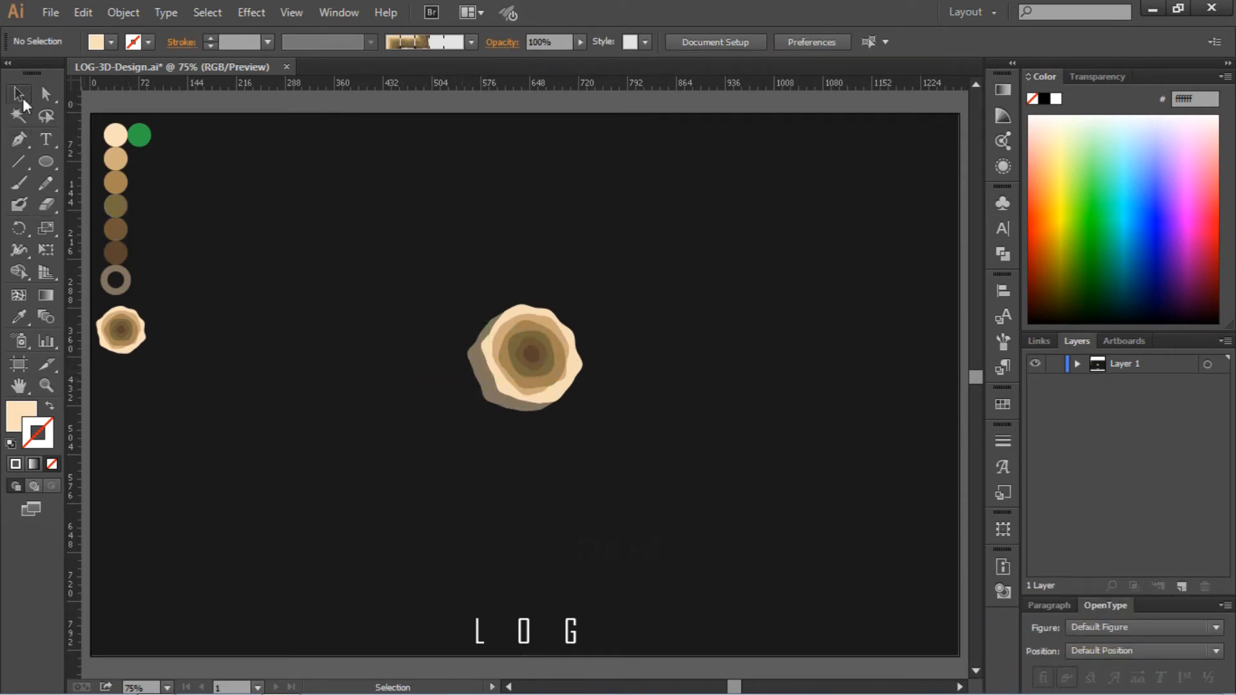
Step: Duplicate the 3D log, place the copy above and beside the original, and expand the copy's appearance
click(527, 380)
key(ctrl+v)
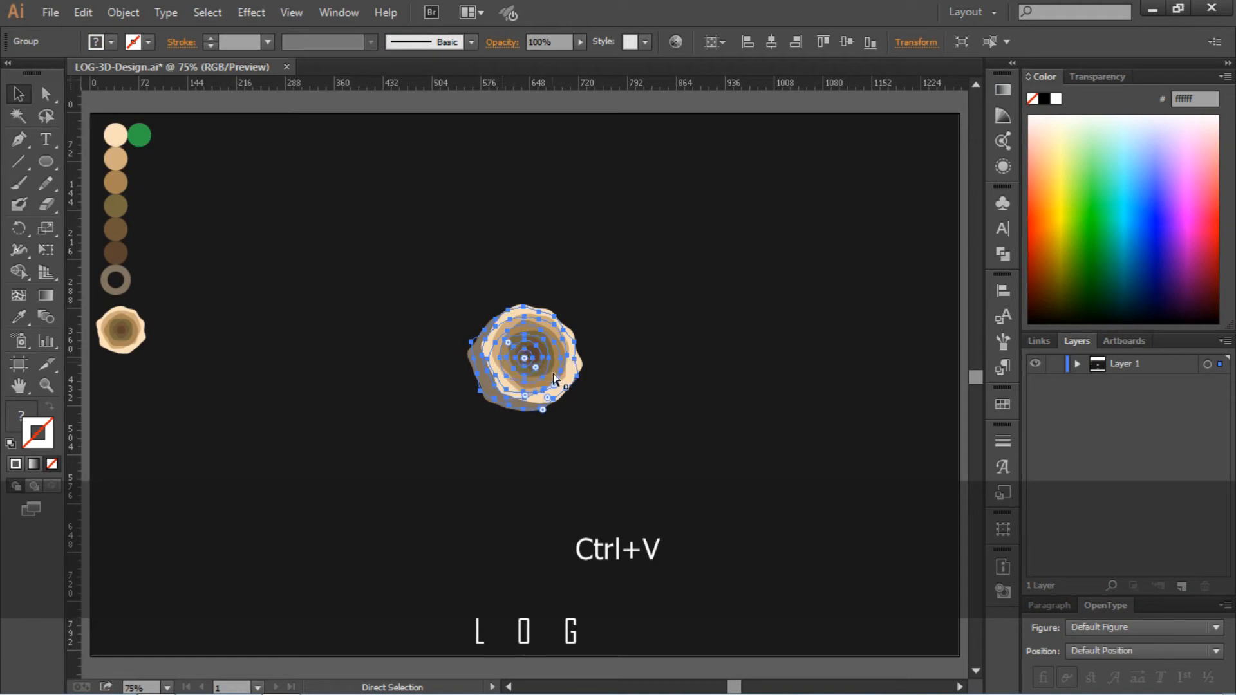
drag(554, 393, 717, 287)
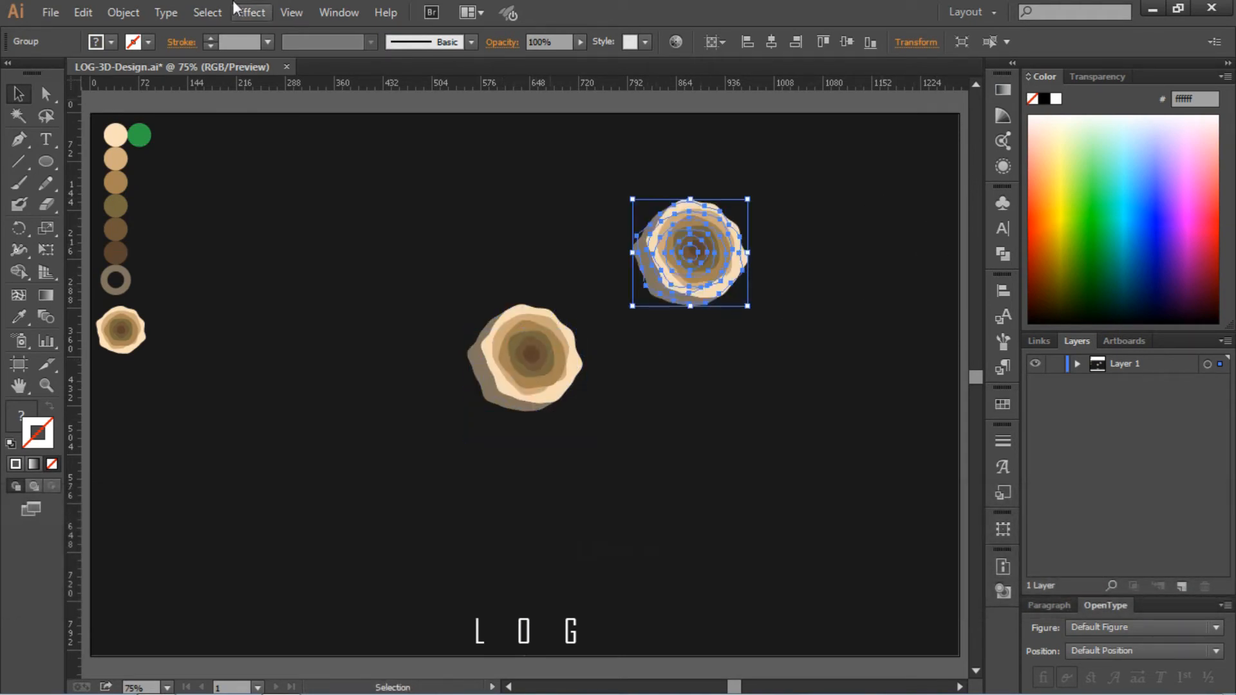
click(123, 12)
click(187, 226)
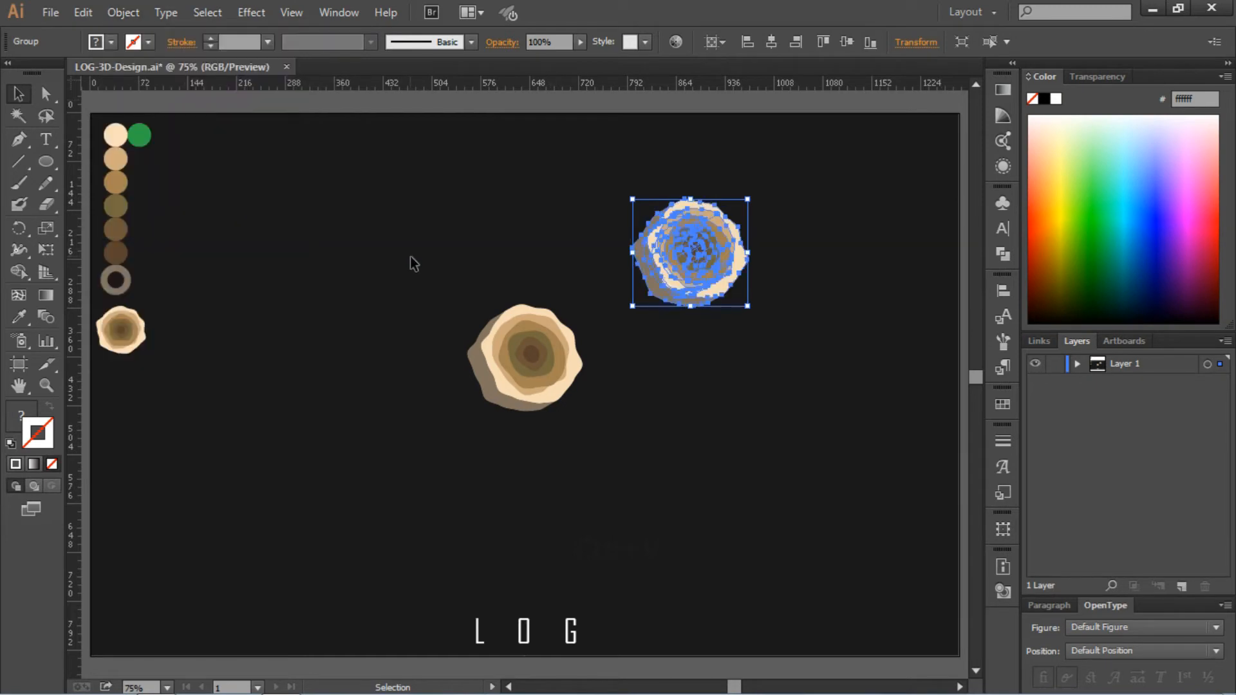
click(578, 162)
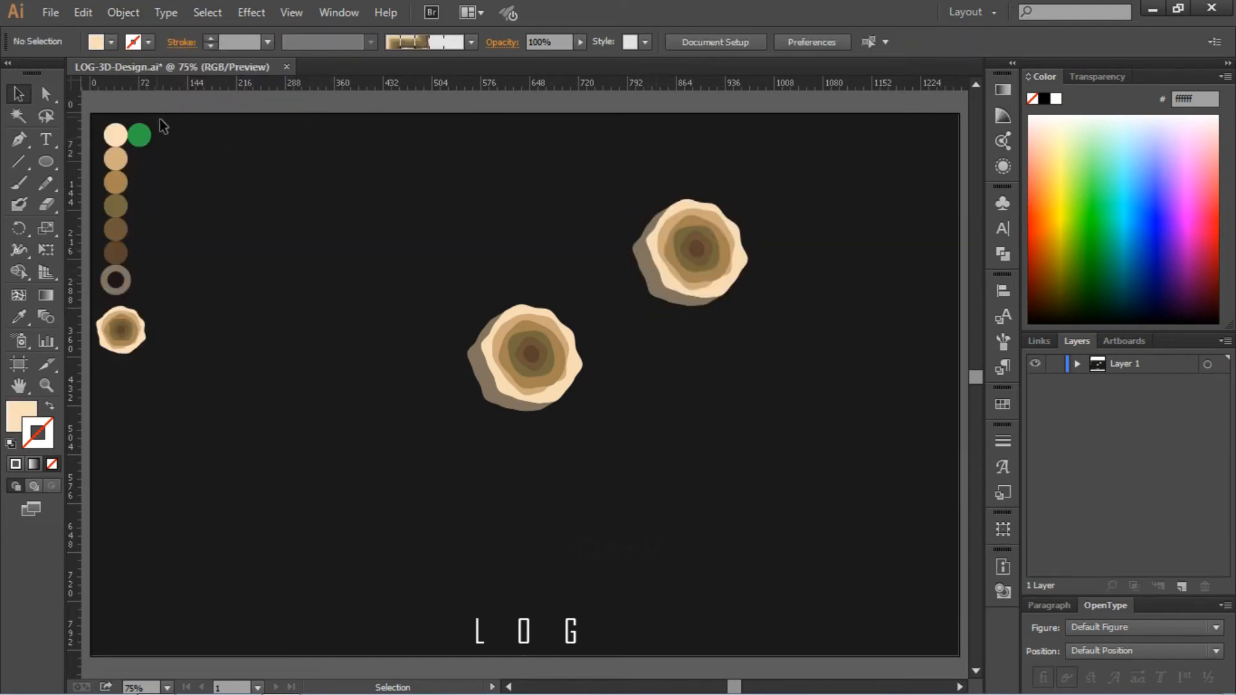
Step: Ungroup the expanded log copy once and move it closer to the upper centre of the artboard
click(668, 230)
right_click(668, 230)
click(717, 339)
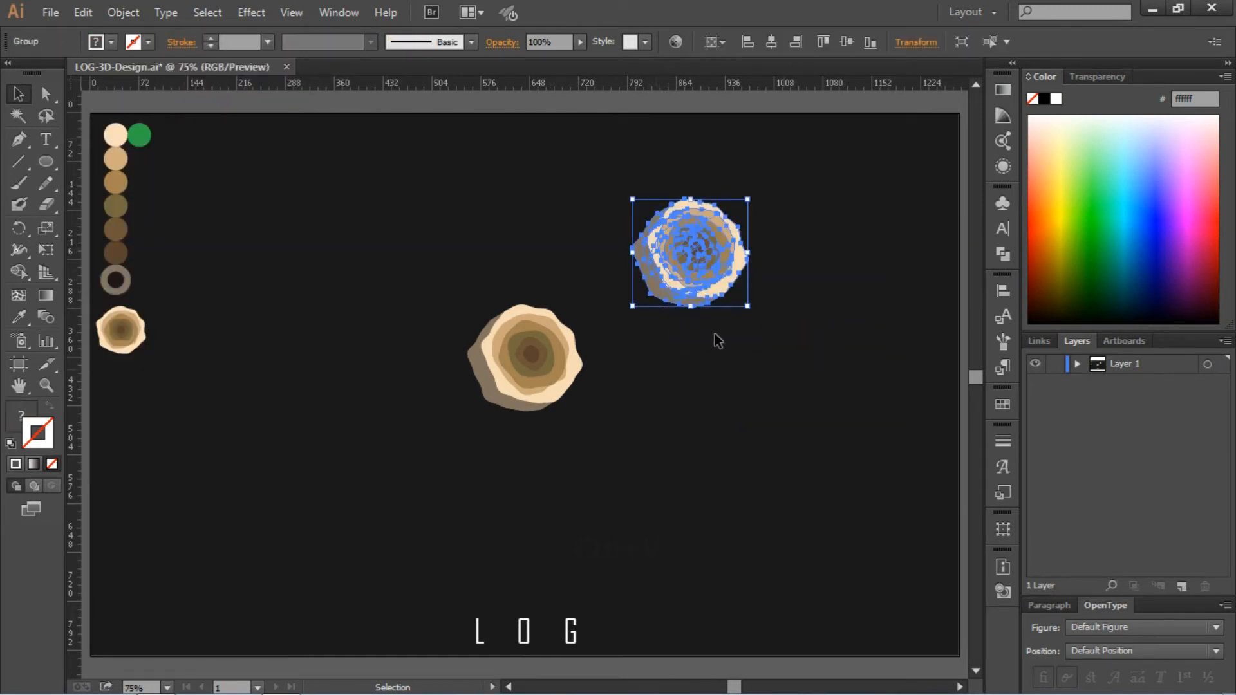
click(718, 341)
drag(671, 286, 587, 232)
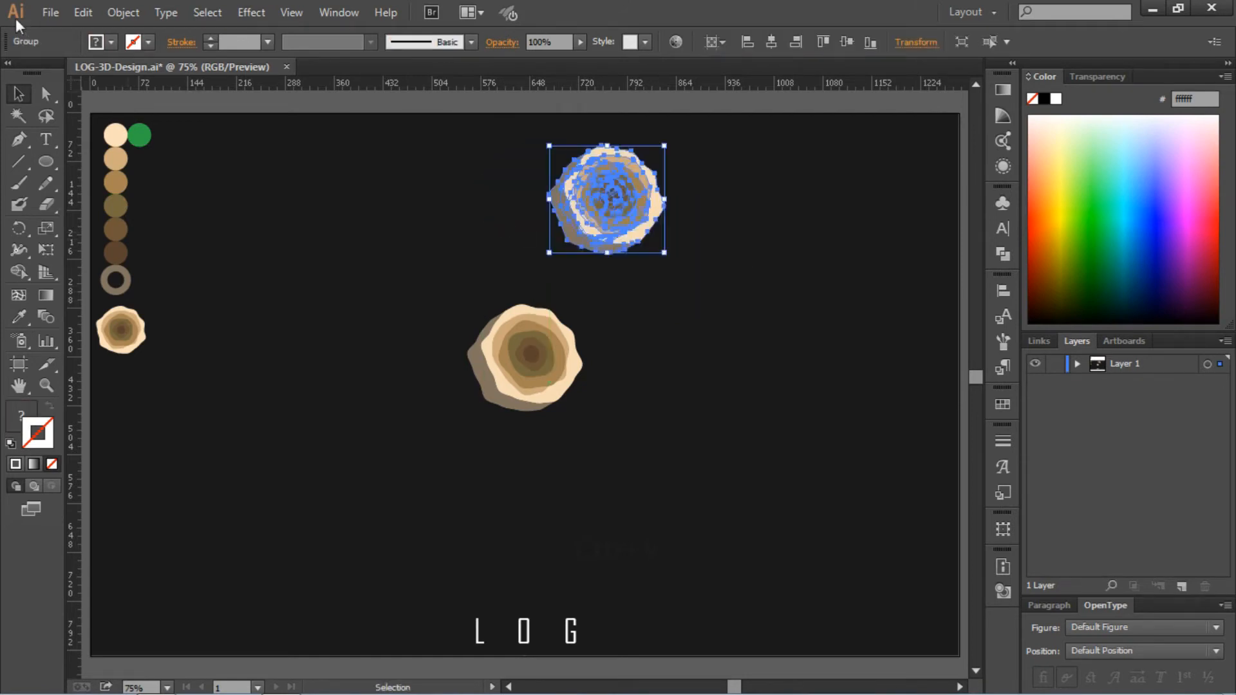
Step: Try to pull the grey-brown side face away from the upper log with Direct Selection, and undo the change
key(a)
click(496, 242)
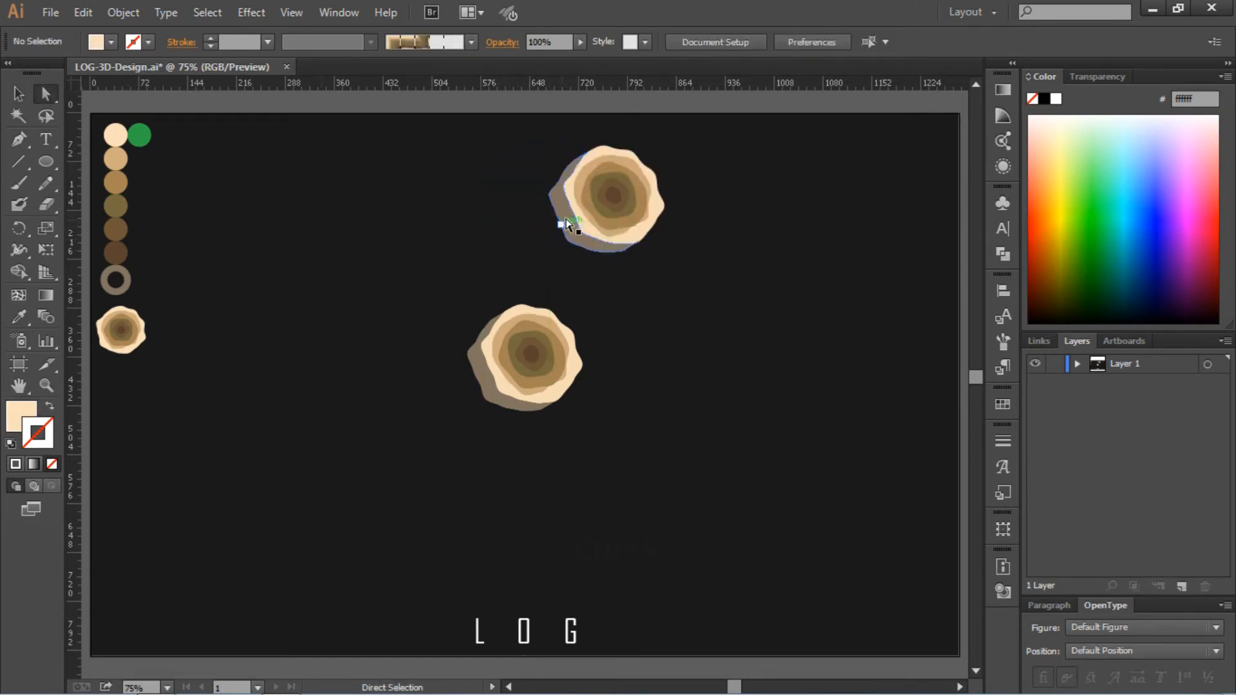
drag(567, 222, 419, 234)
drag(554, 143, 700, 282)
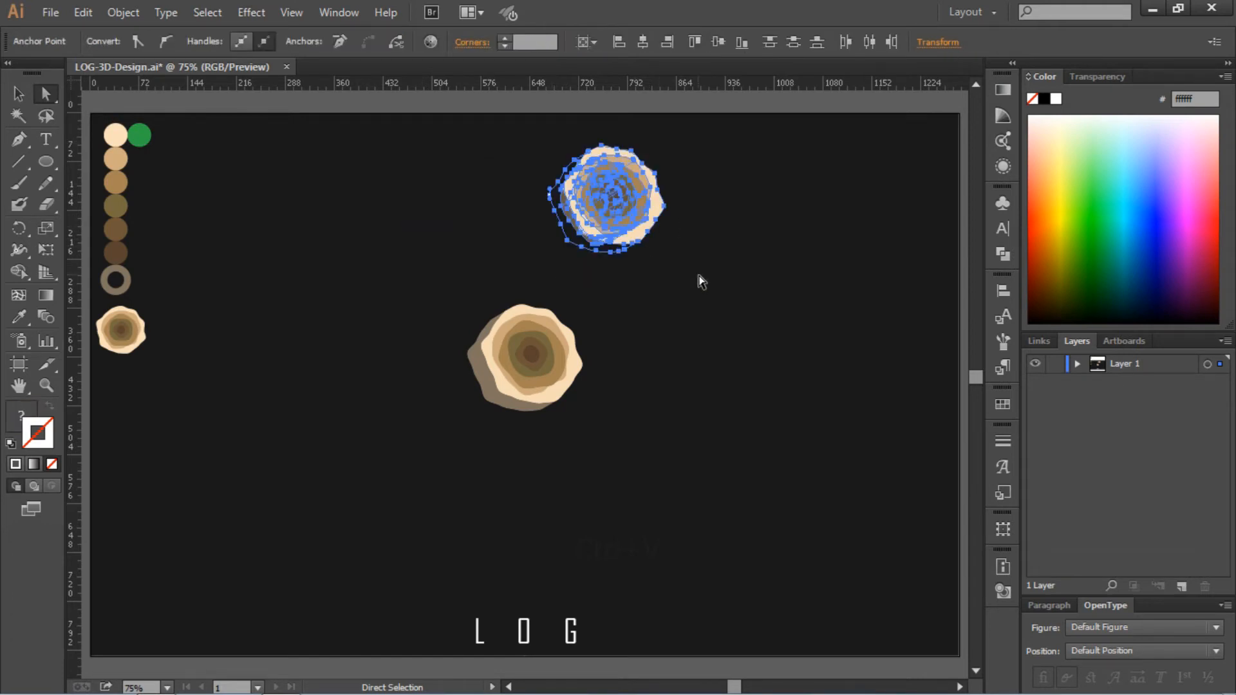
click(453, 206)
key(ctrl+z)
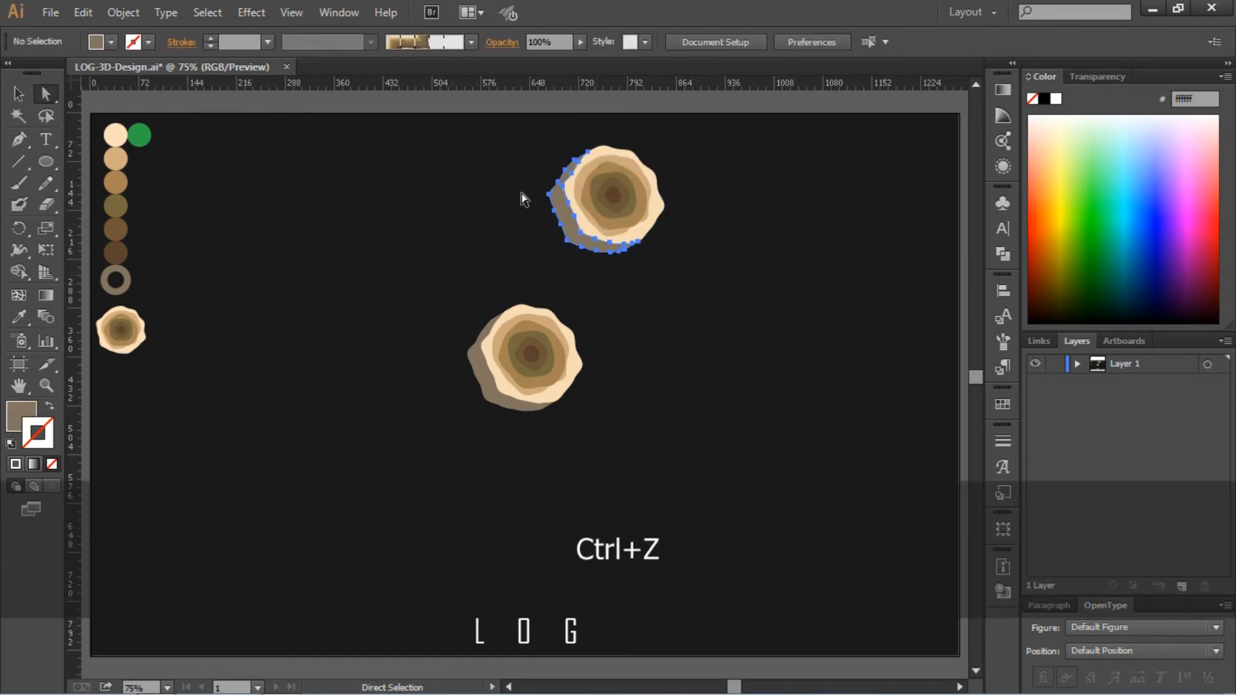
click(521, 193)
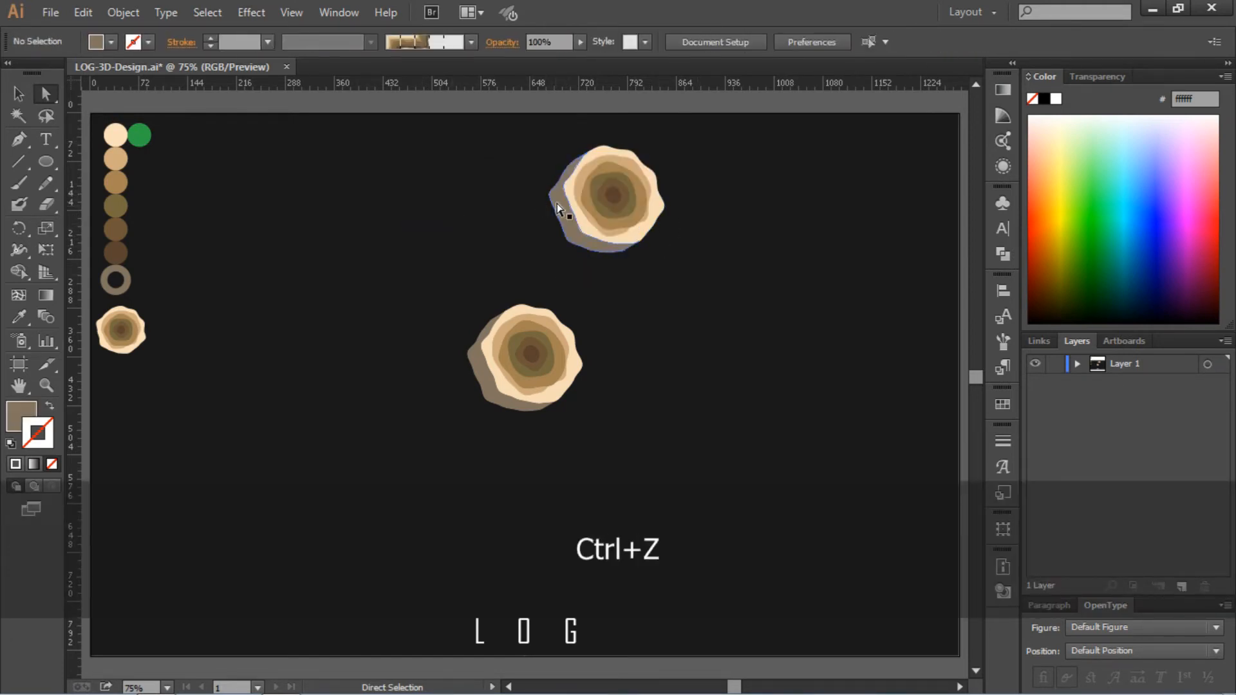
Step: Pick up the colour 817462 from the grey-brown ring swatch, and ungroup the upper log copy once more
click(125, 285)
click(196, 282)
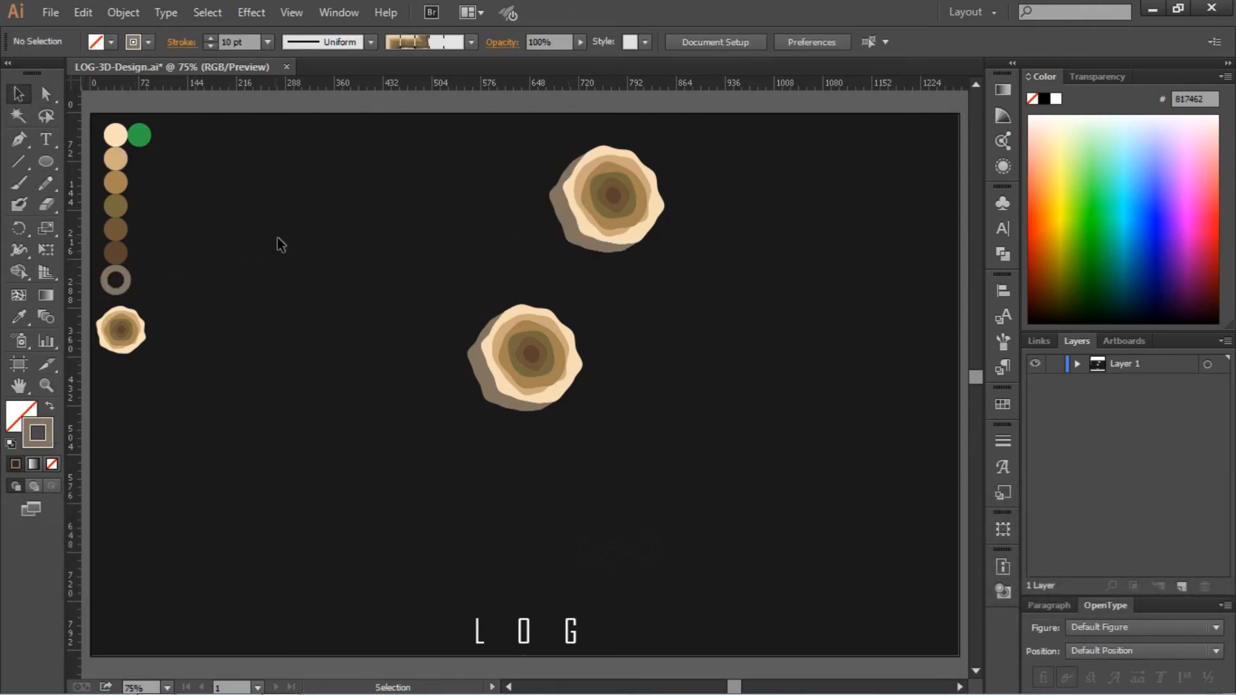
click(568, 216)
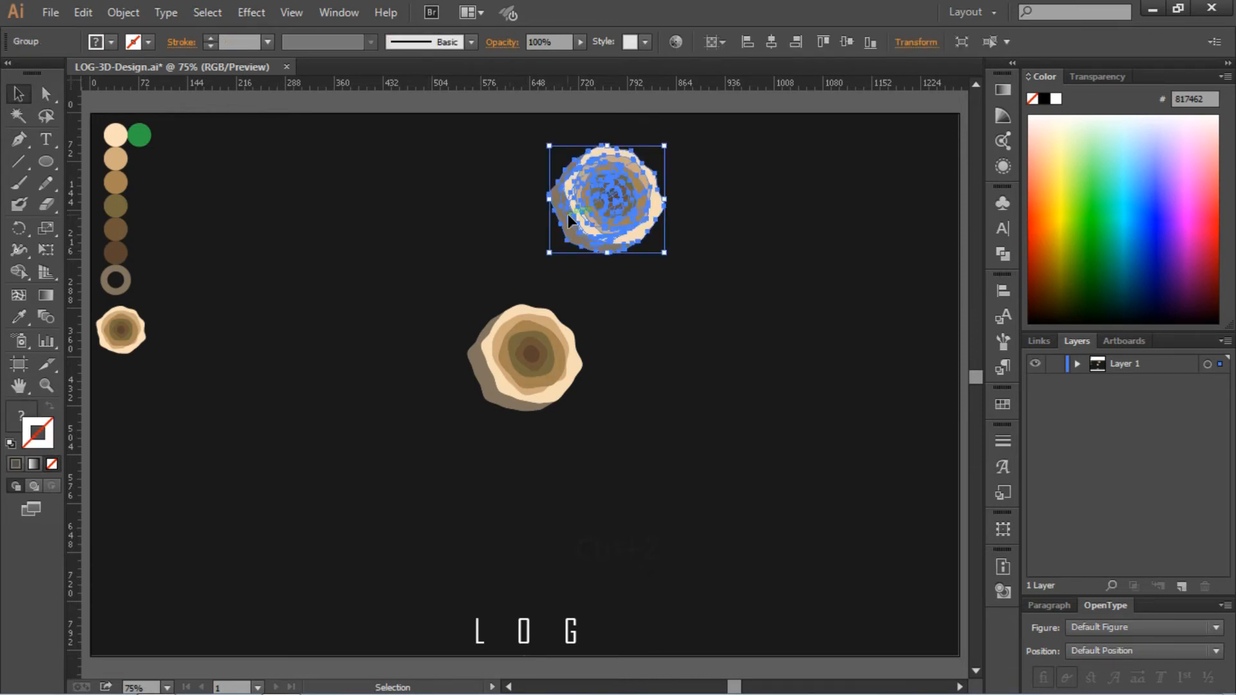
right_click(566, 215)
click(627, 324)
click(615, 271)
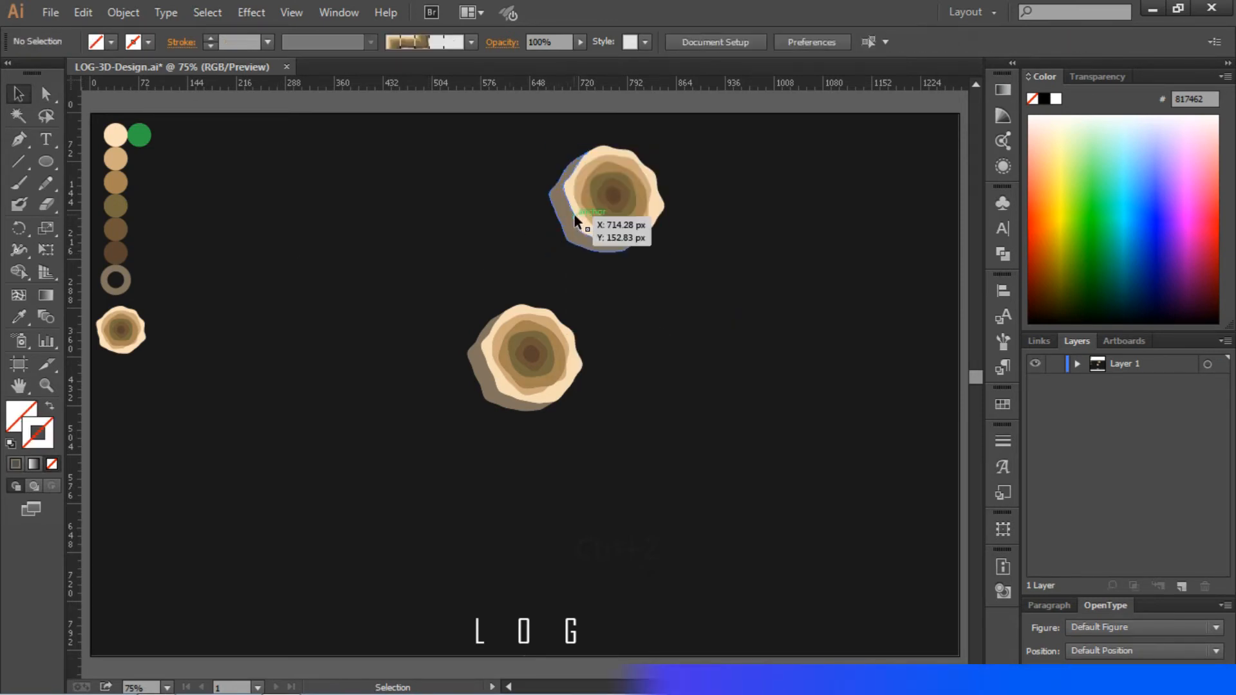
Step: Unite the clipped grey-brown side face of the upper log copy into a single path with Pathfinder
click(574, 215)
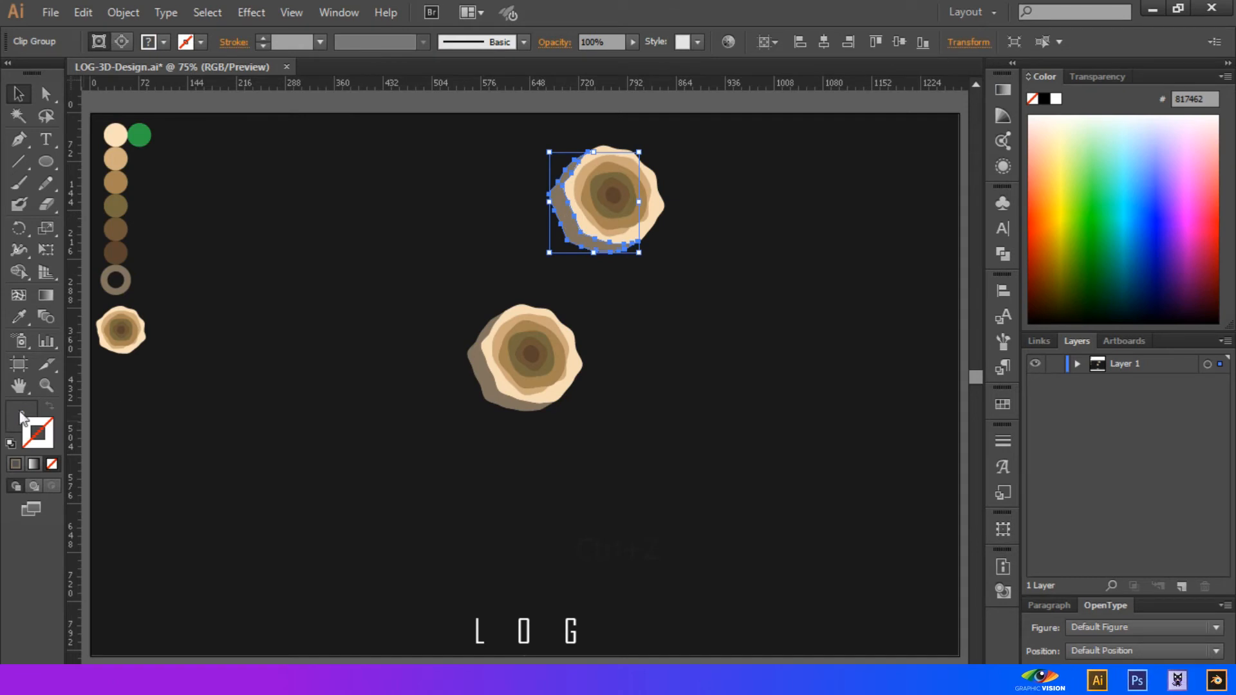
right_click(572, 205)
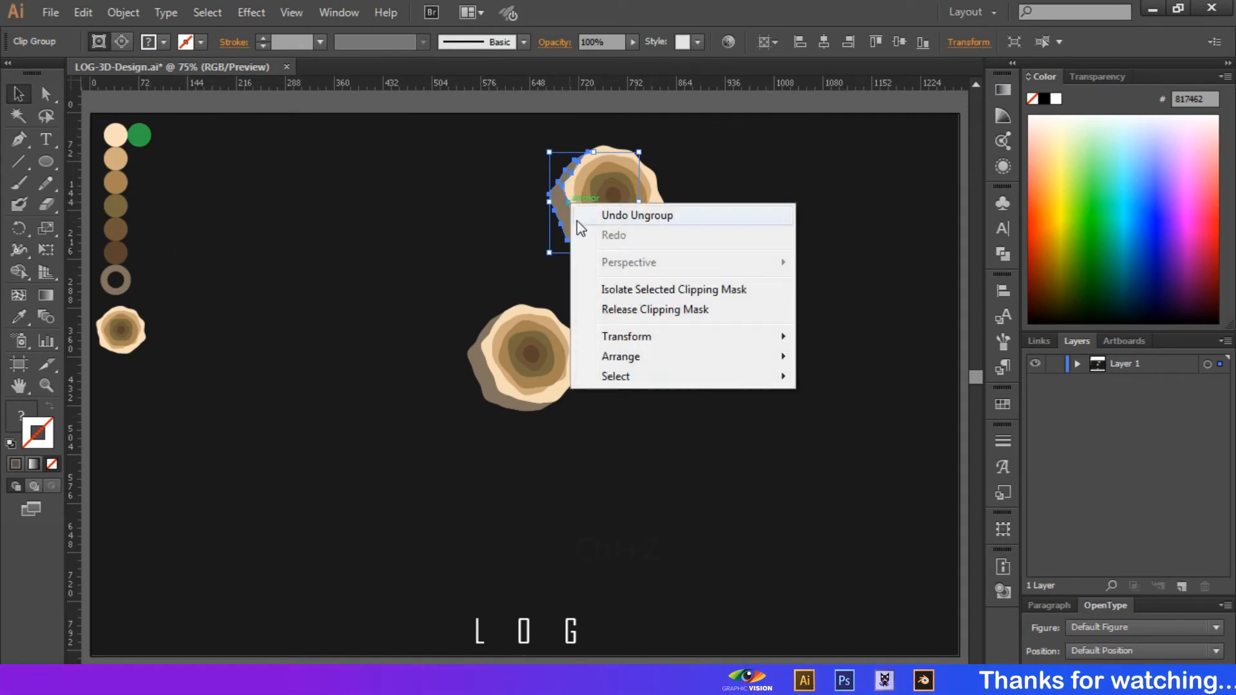
click(540, 216)
click(573, 219)
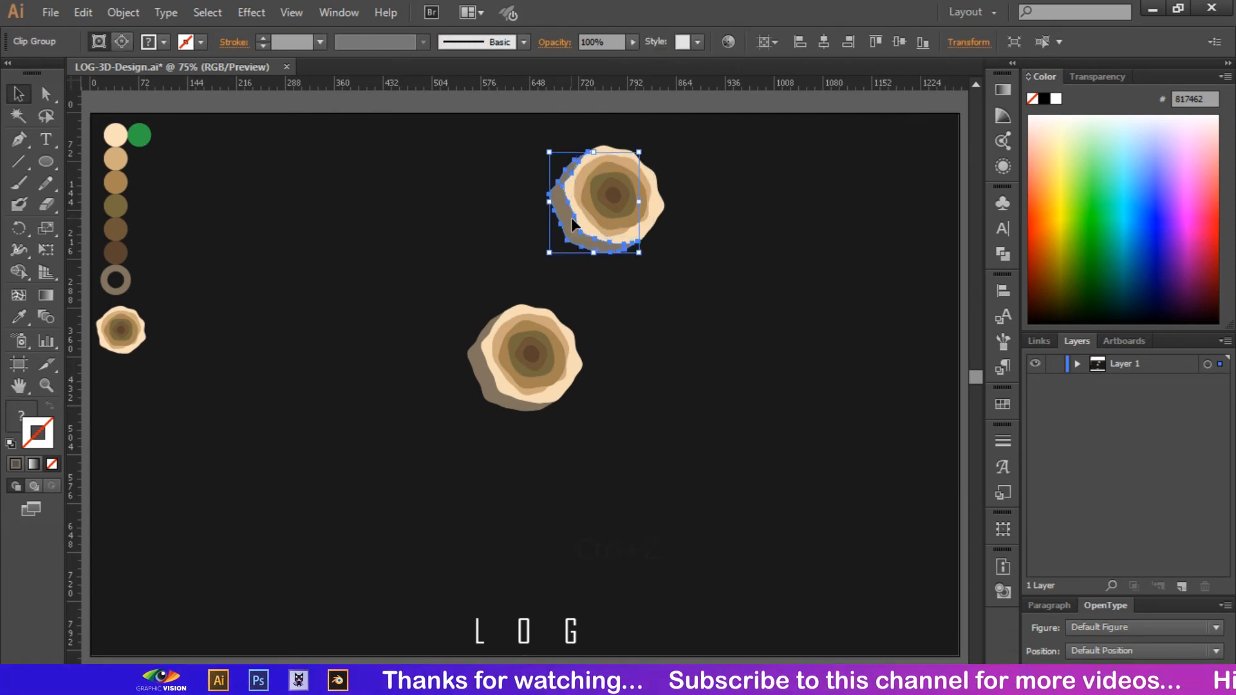
click(1002, 254)
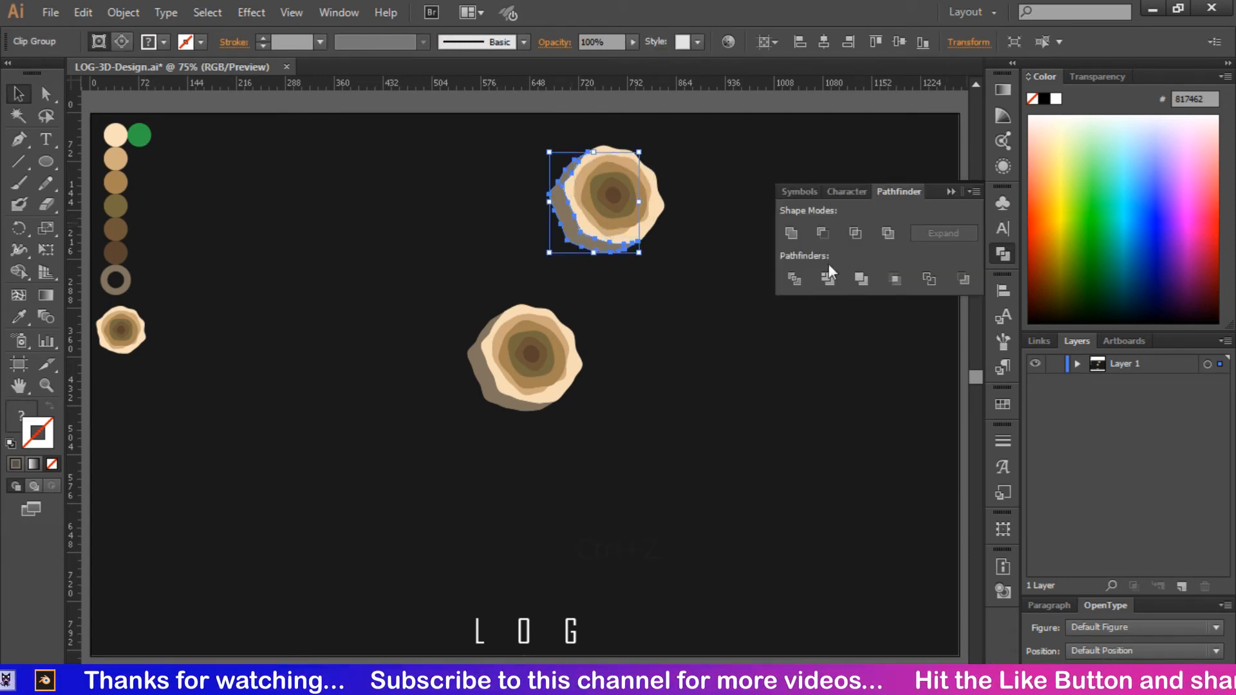
click(801, 234)
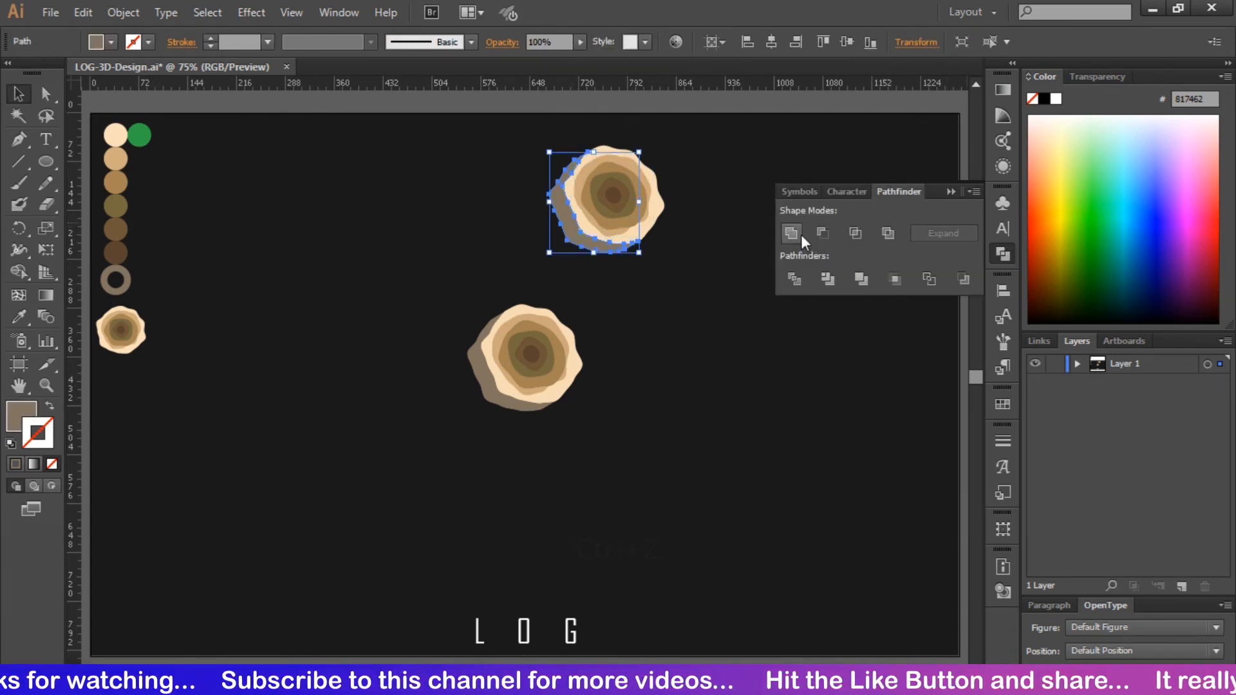
click(946, 190)
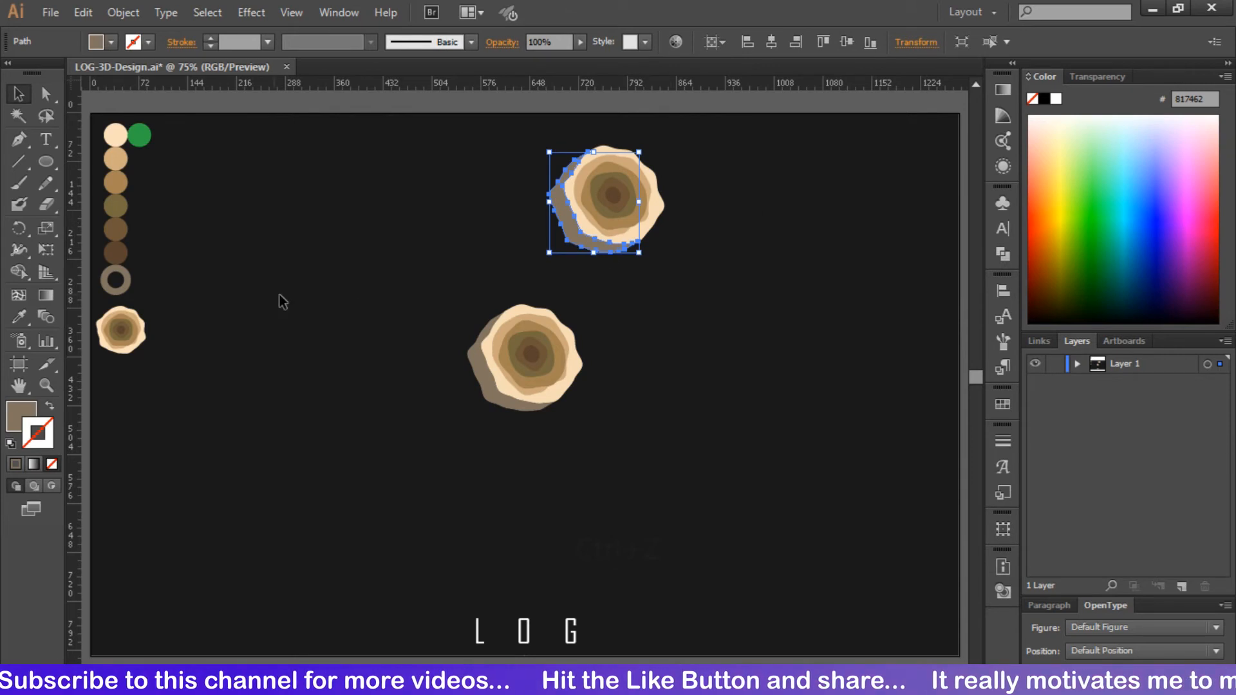
Step: Pull the united side piece away to the upper-left area of the artboard, and delete the remaining face of the upper log copy
click(116, 296)
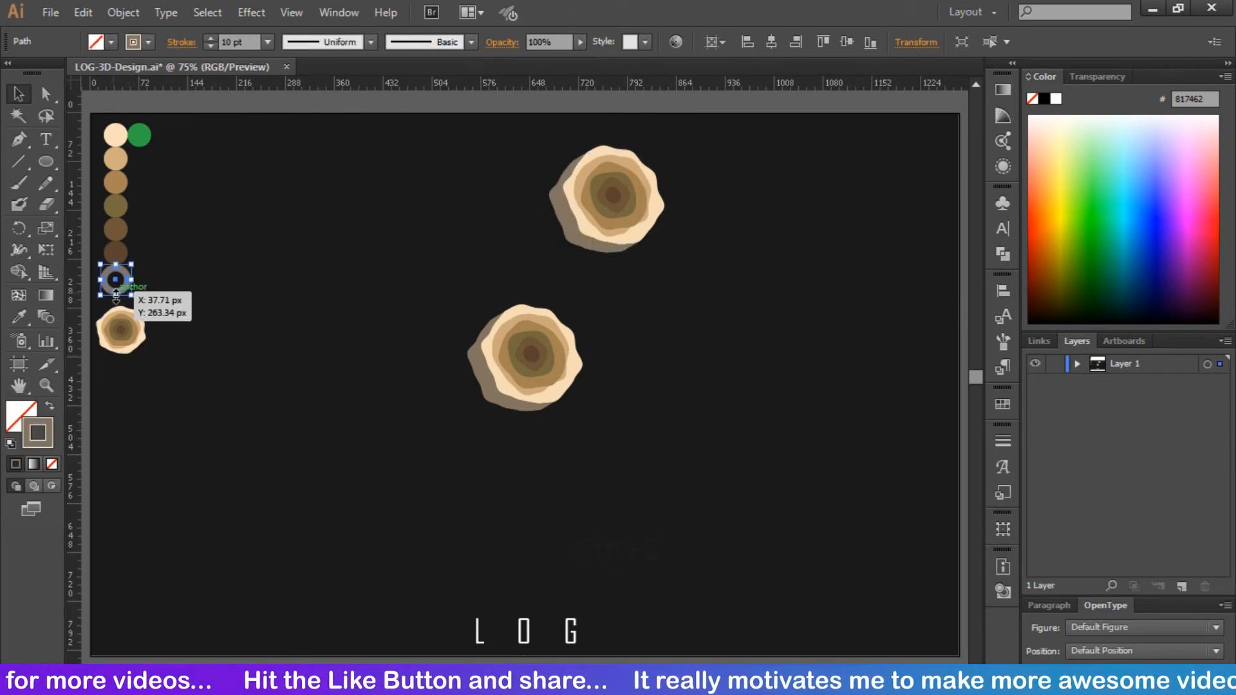
shift+click(565, 220)
drag(565, 218, 367, 222)
click(631, 227)
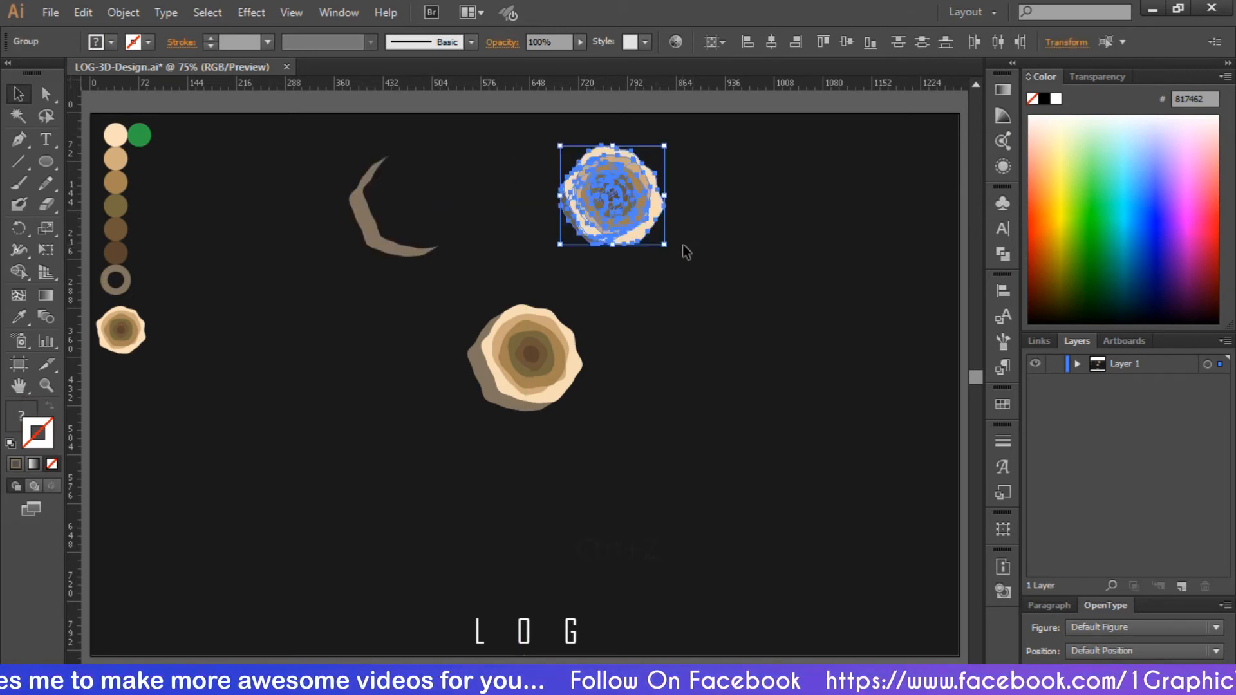
key(Delete)
drag(385, 238, 296, 250)
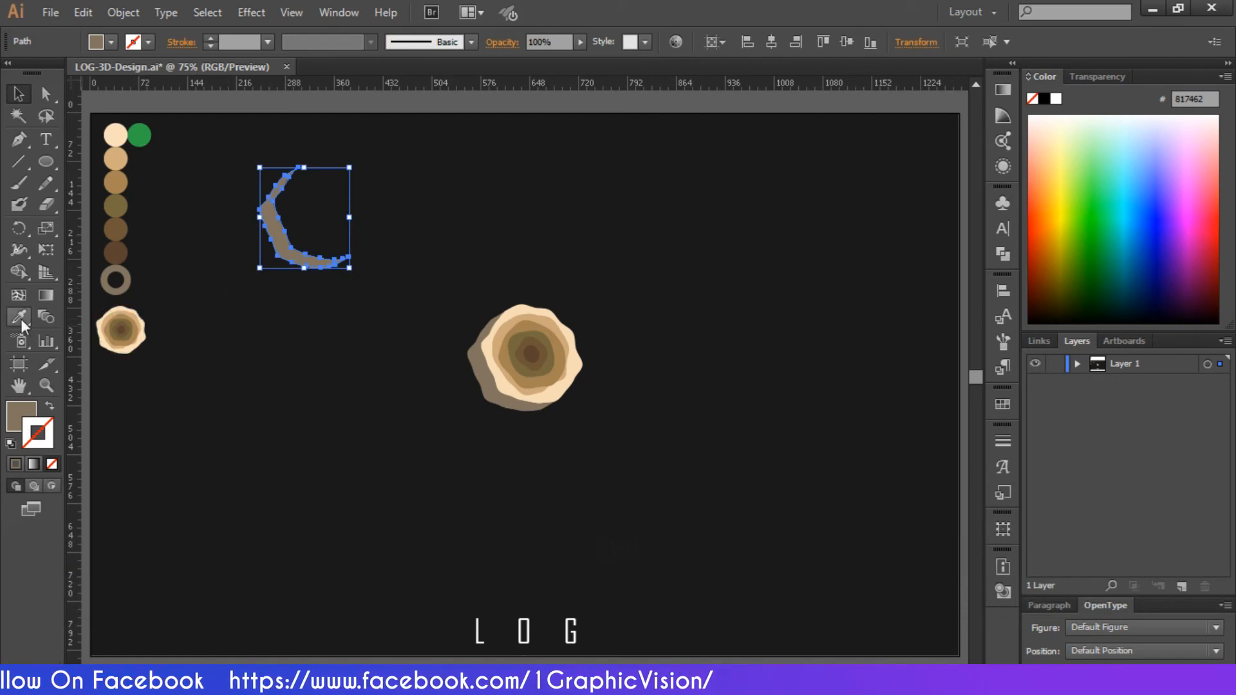
Step: Draw a short bent twig path with the Pen tool, running outward from the lower-left bark edge of the central log
click(17, 139)
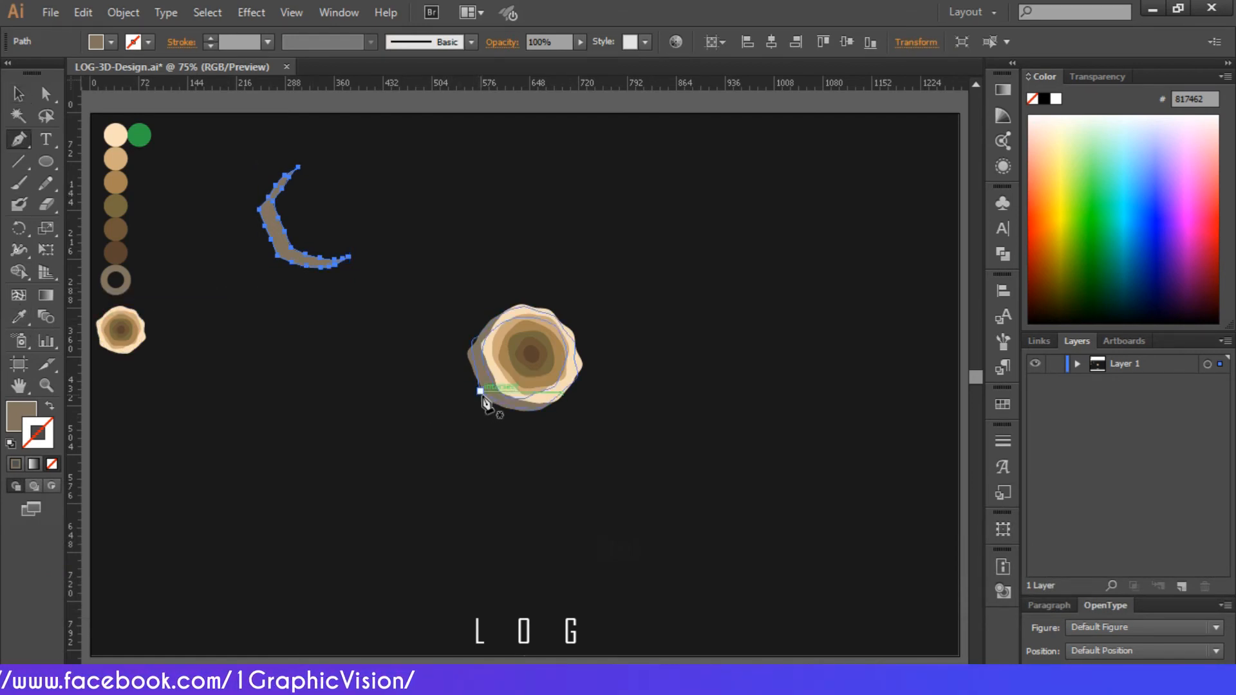
drag(487, 385, 449, 394)
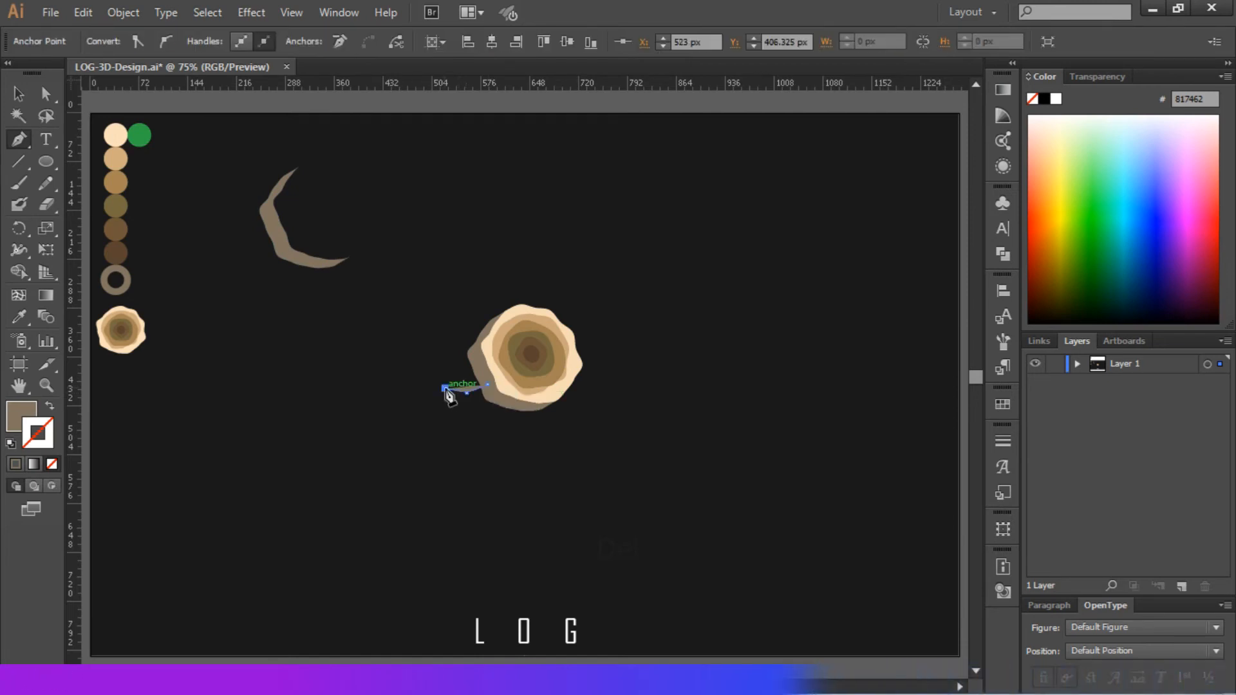
key(p)
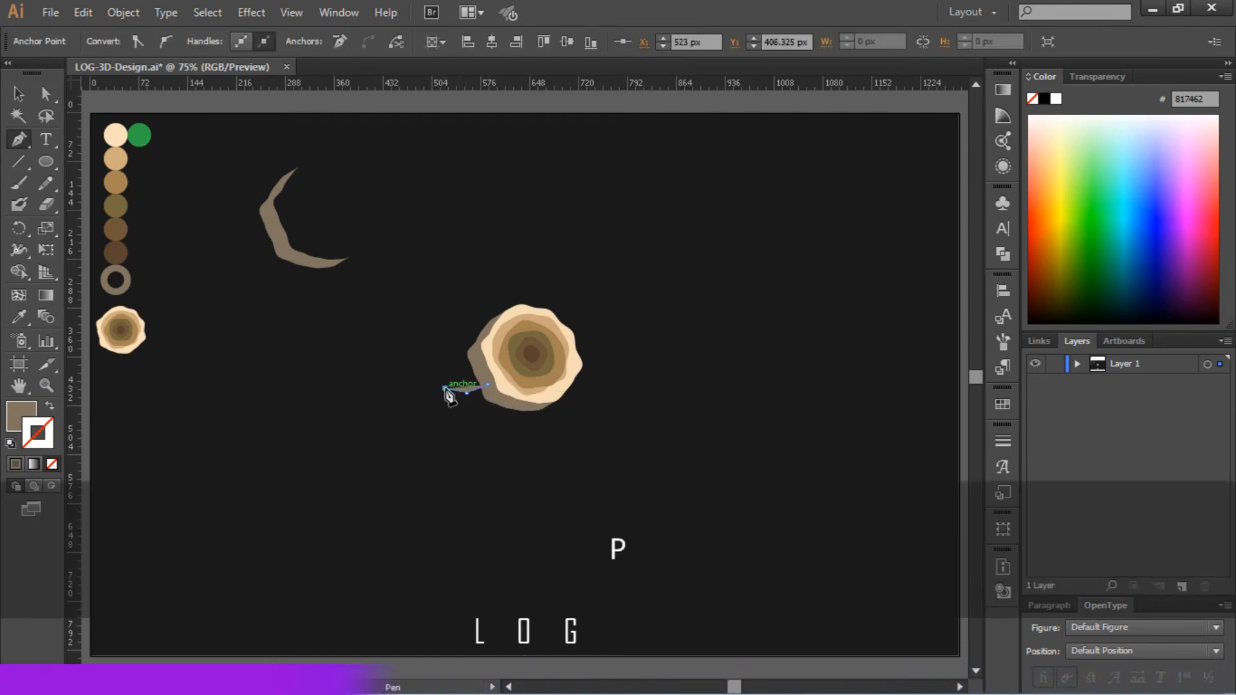
Step: Apply the grey-brown bark colour to the twig's stroke and set its fill to none
click(17, 96)
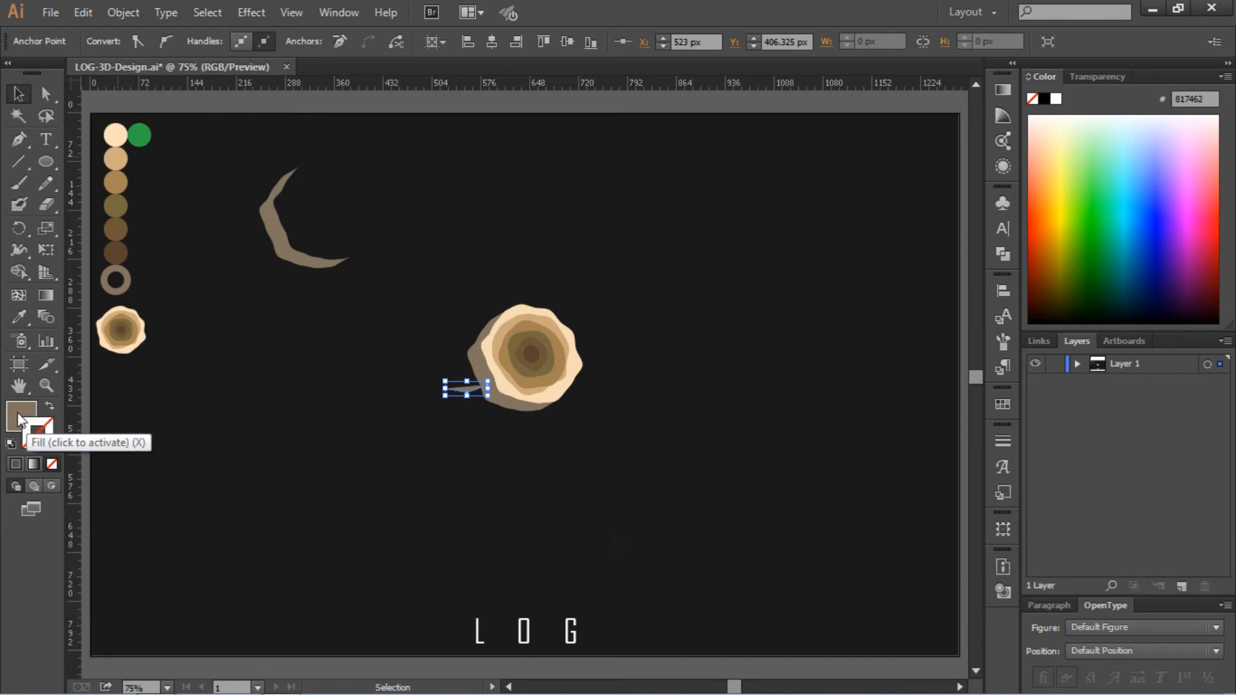
drag(29, 422, 34, 430)
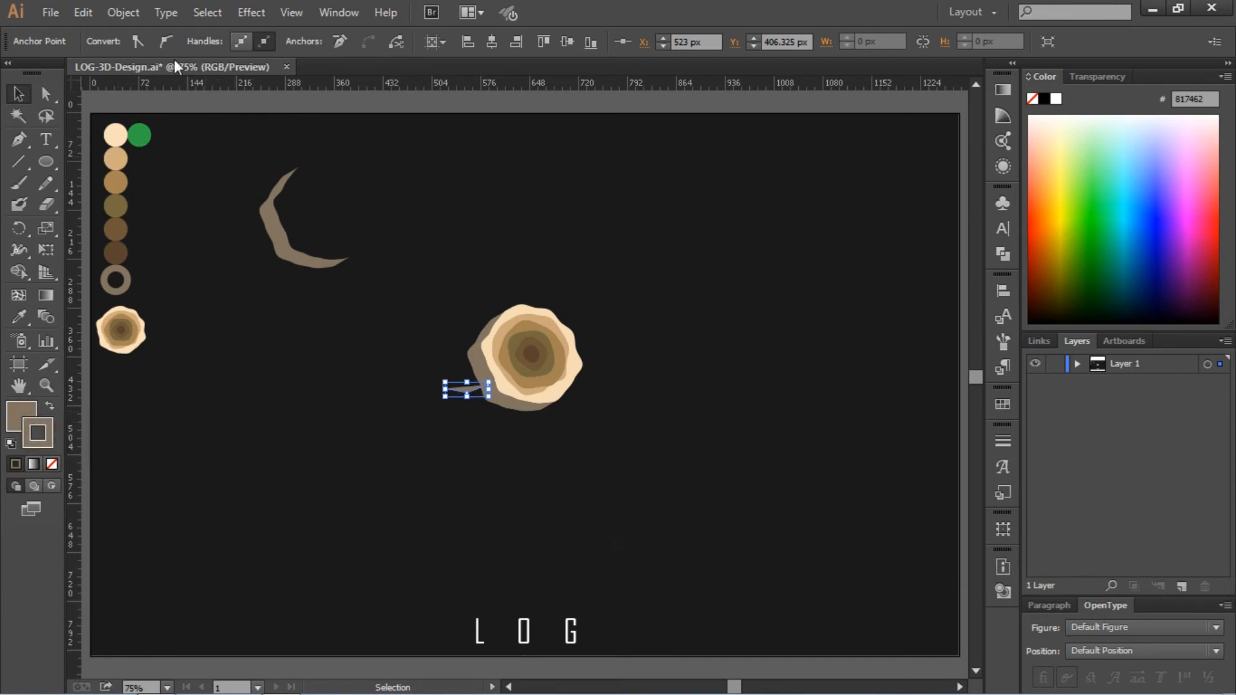
click(180, 371)
drag(449, 417, 449, 419)
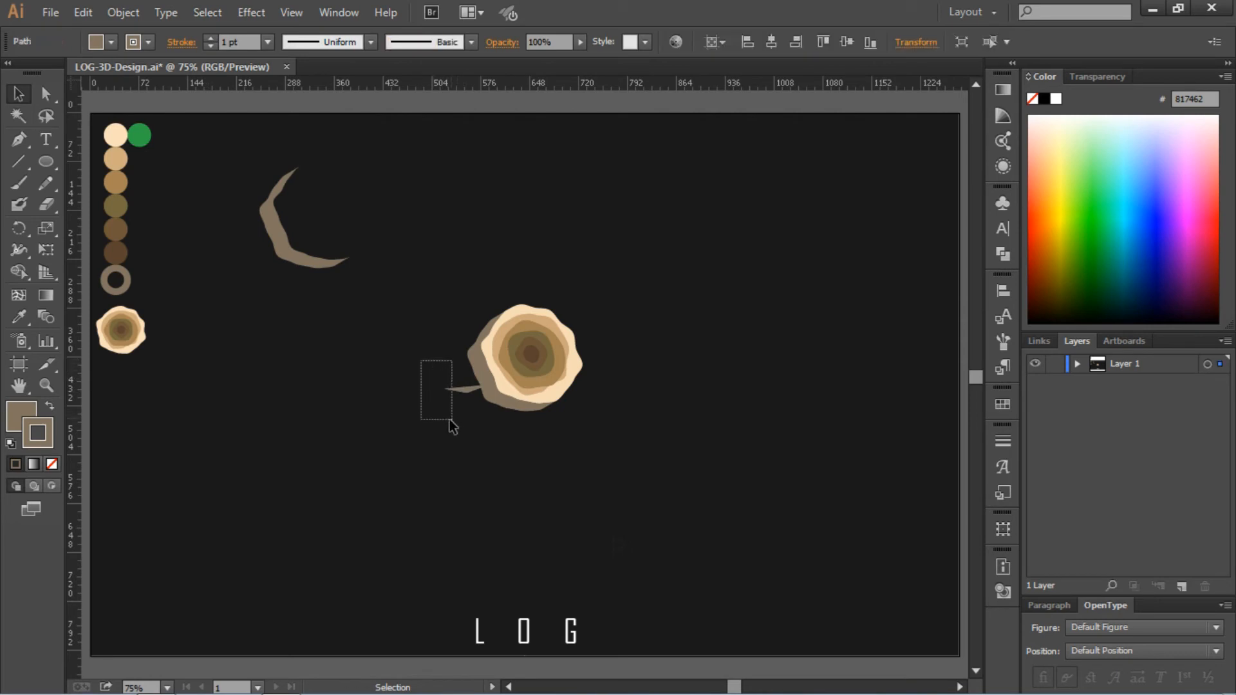
click(110, 42)
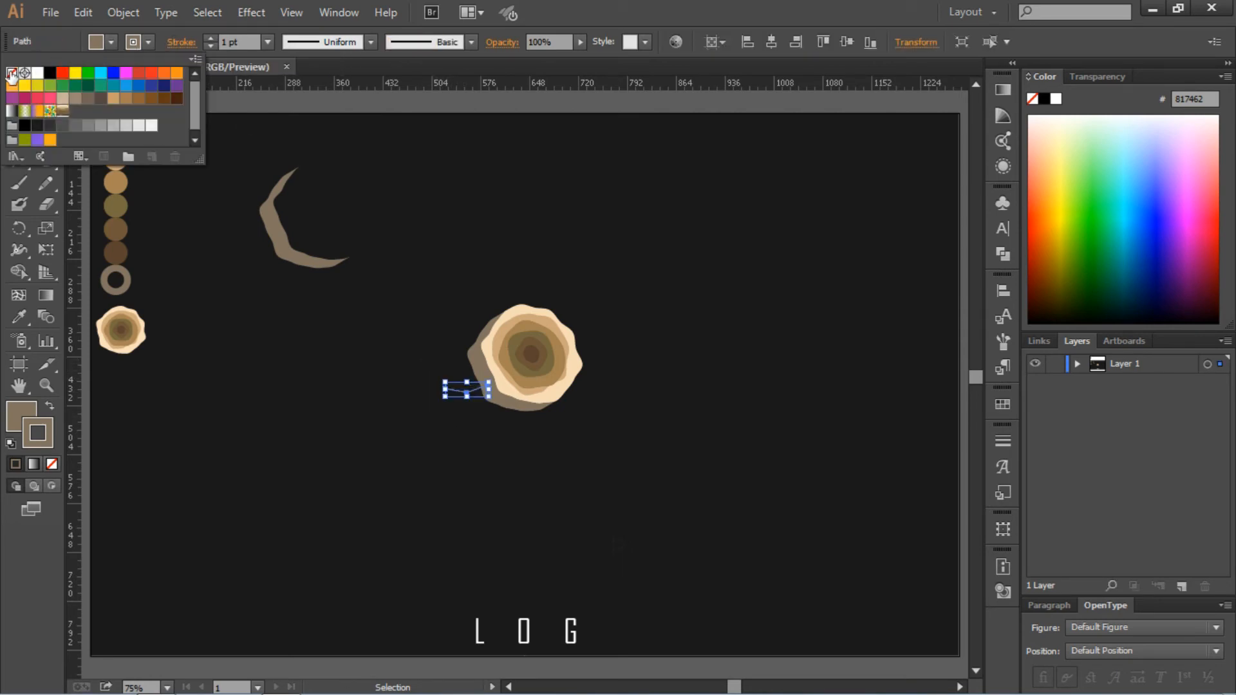
click(12, 73)
click(399, 385)
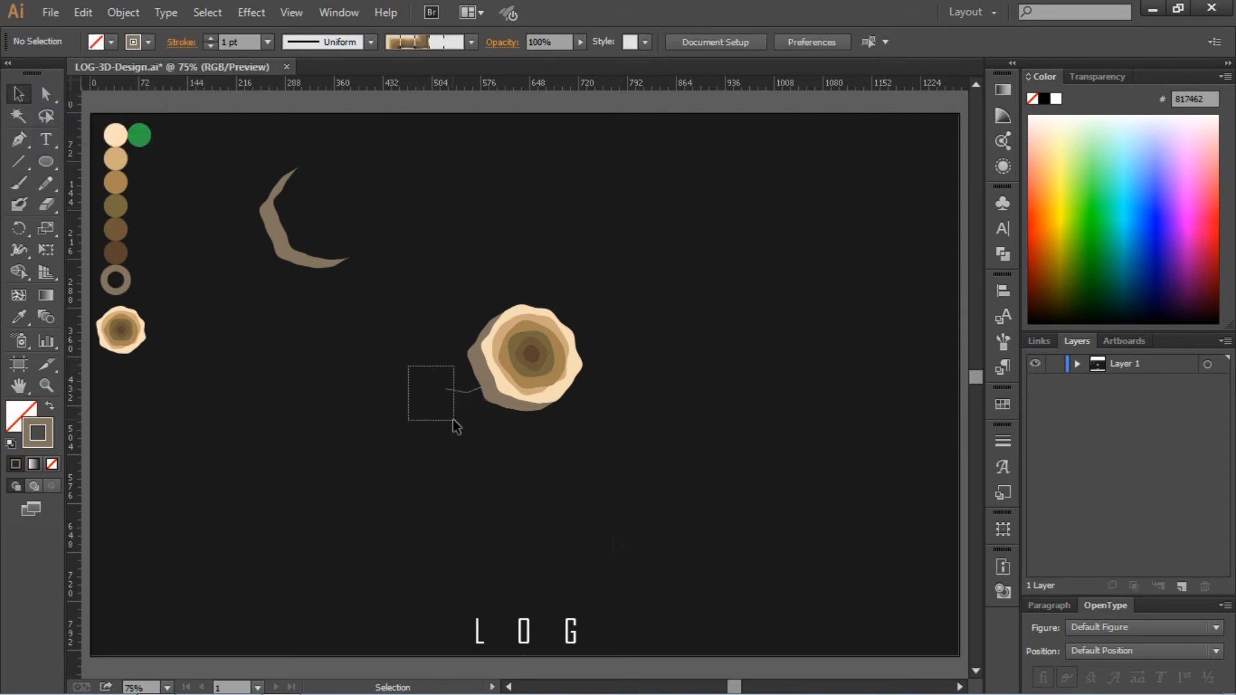
Step: Set the twig's stroke weight to 10 pt and apply the tapered, one-ended width profile
drag(453, 419, 453, 420)
click(249, 38)
text(5)
key(Return)
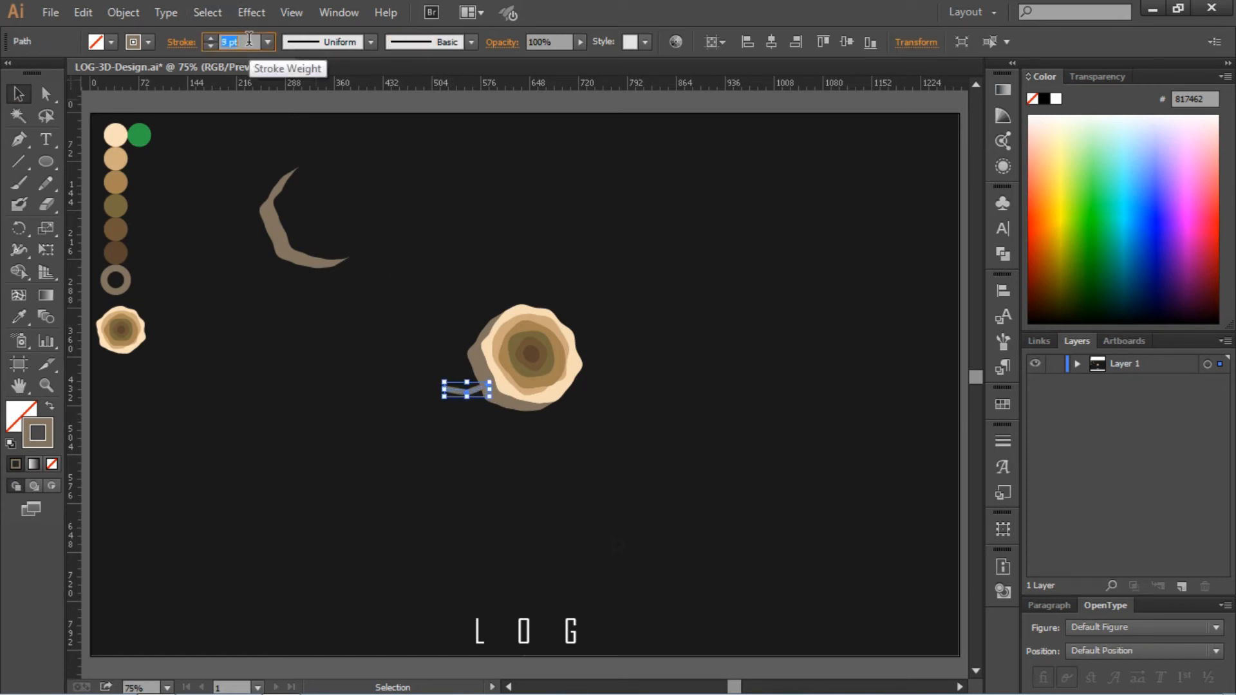
click(303, 41)
click(322, 188)
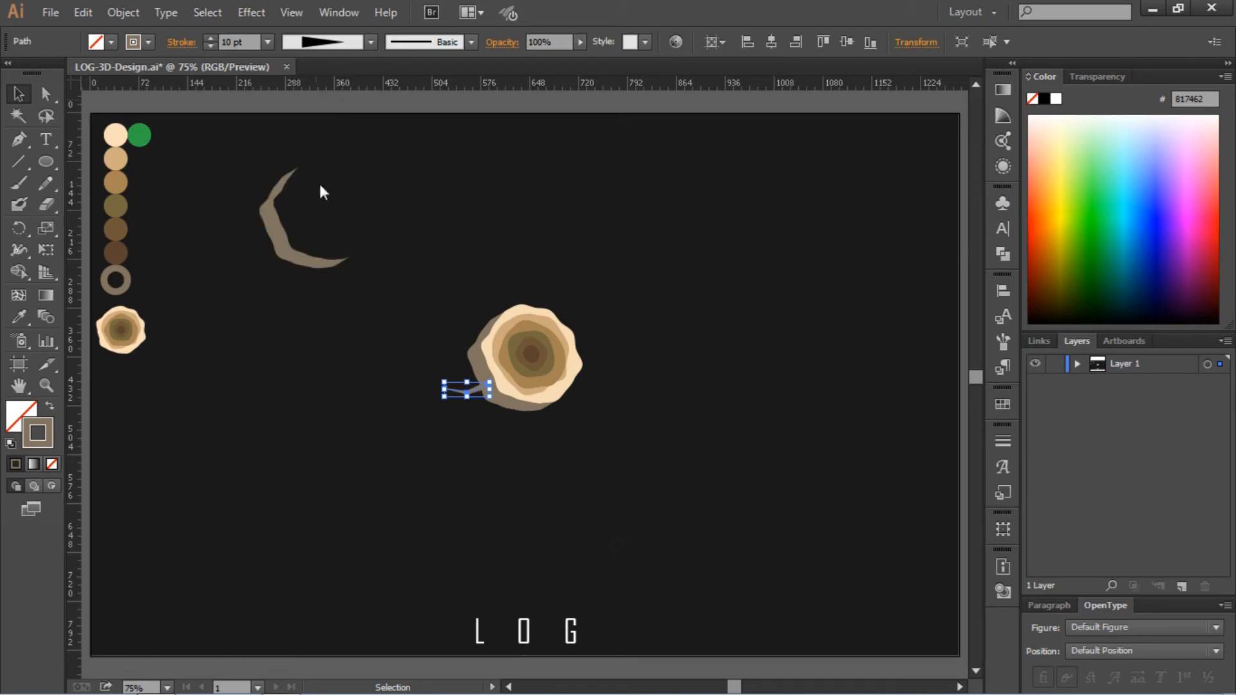
Step: Delete the separated crescent-shaped side piece from the upper-left area of the artboard
click(374, 315)
drag(287, 326, 288, 327)
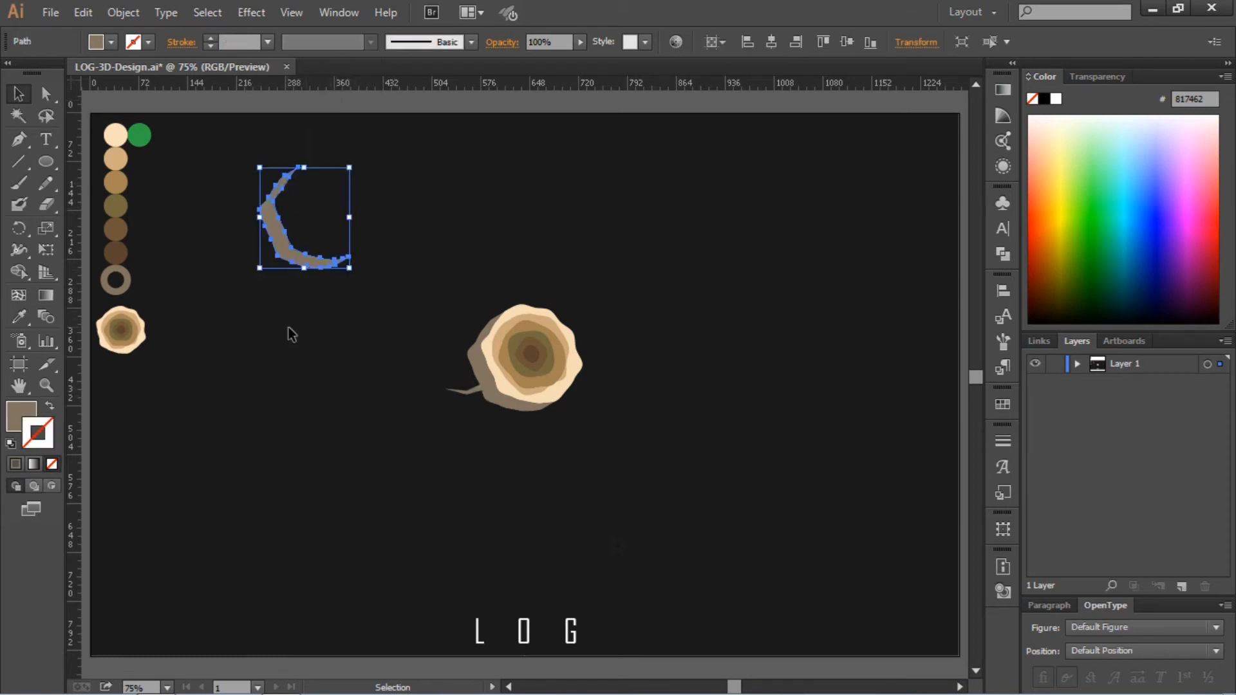
key(Delete)
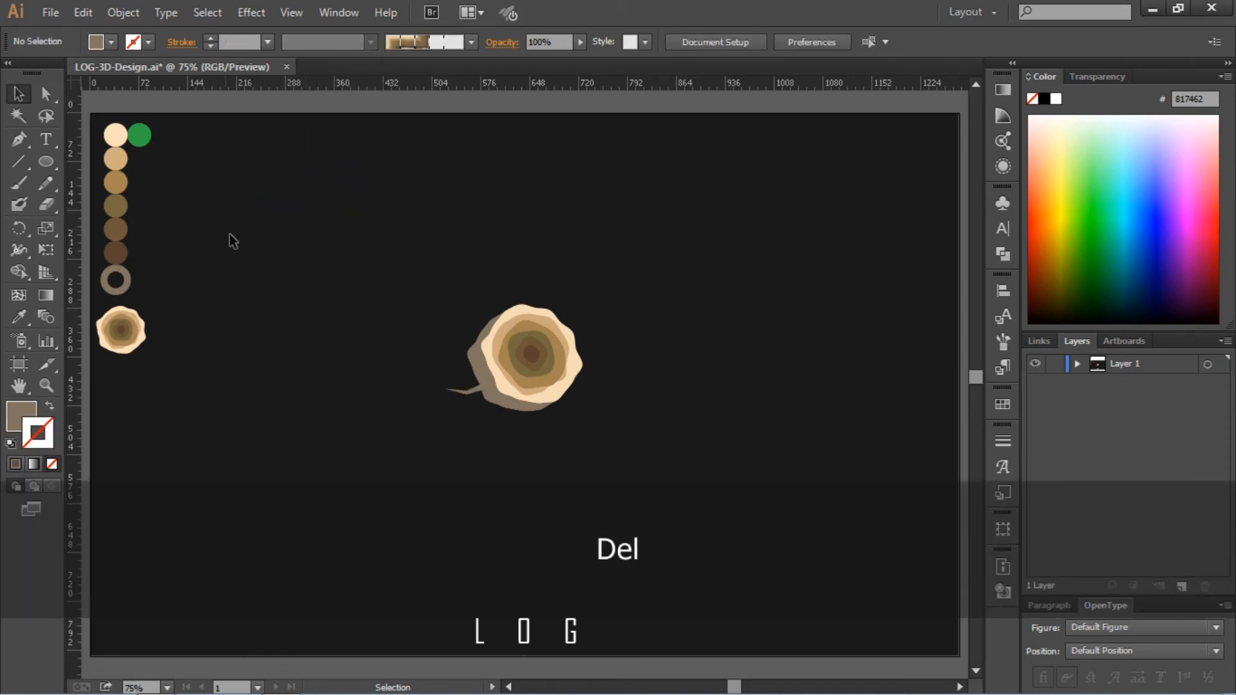
Step: Draw two more twig paths with the Pen tool, one at the log's upper-left bark edge and one at its lower edge
click(26, 140)
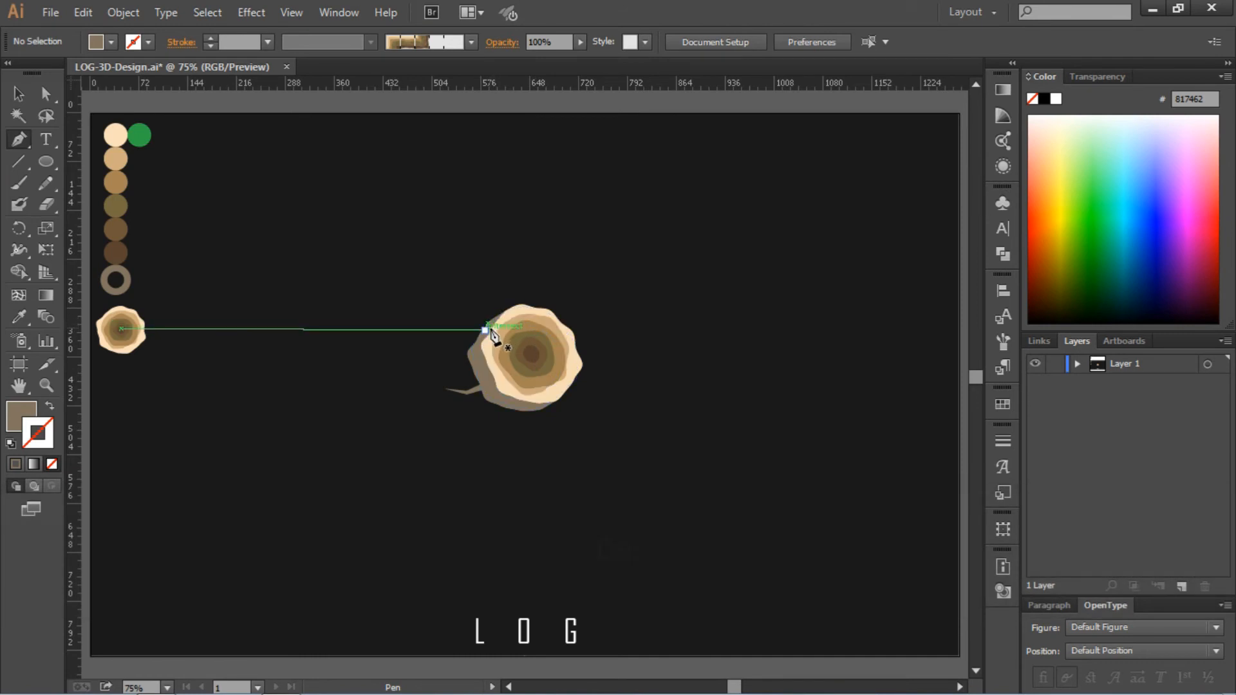
key(ctrl+equal)
key(ctrl+equal)
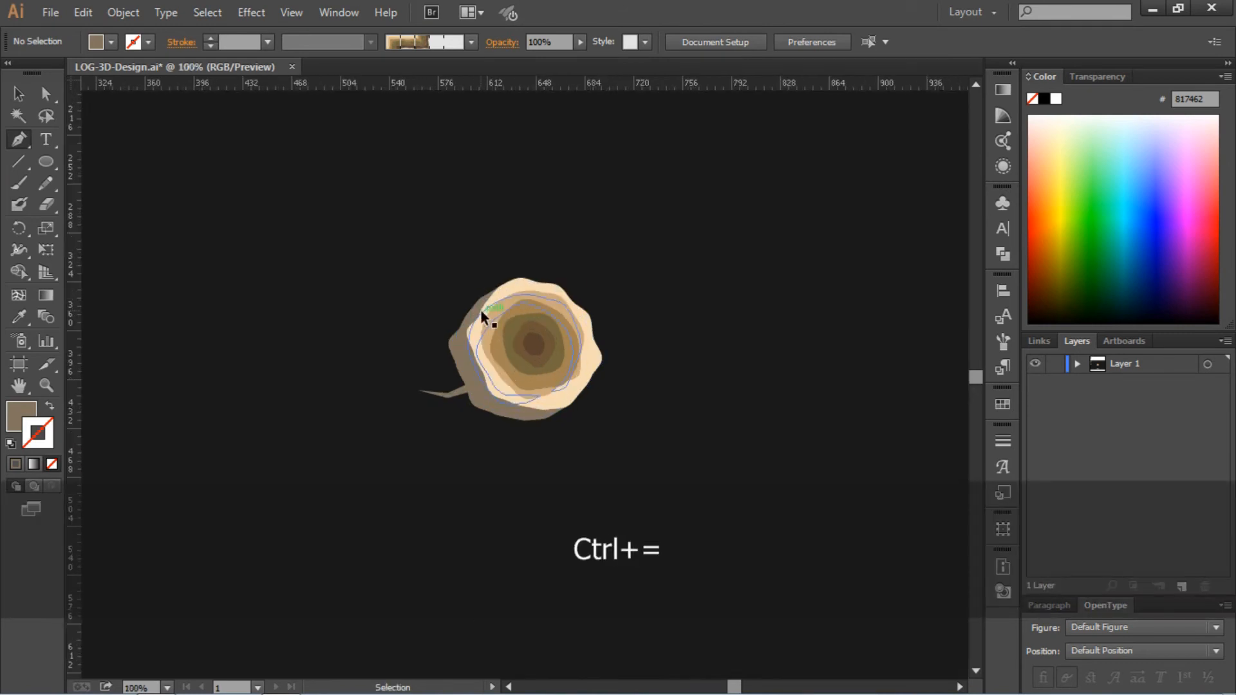
drag(449, 272, 434, 240)
key(p)
click(542, 432)
click(552, 452)
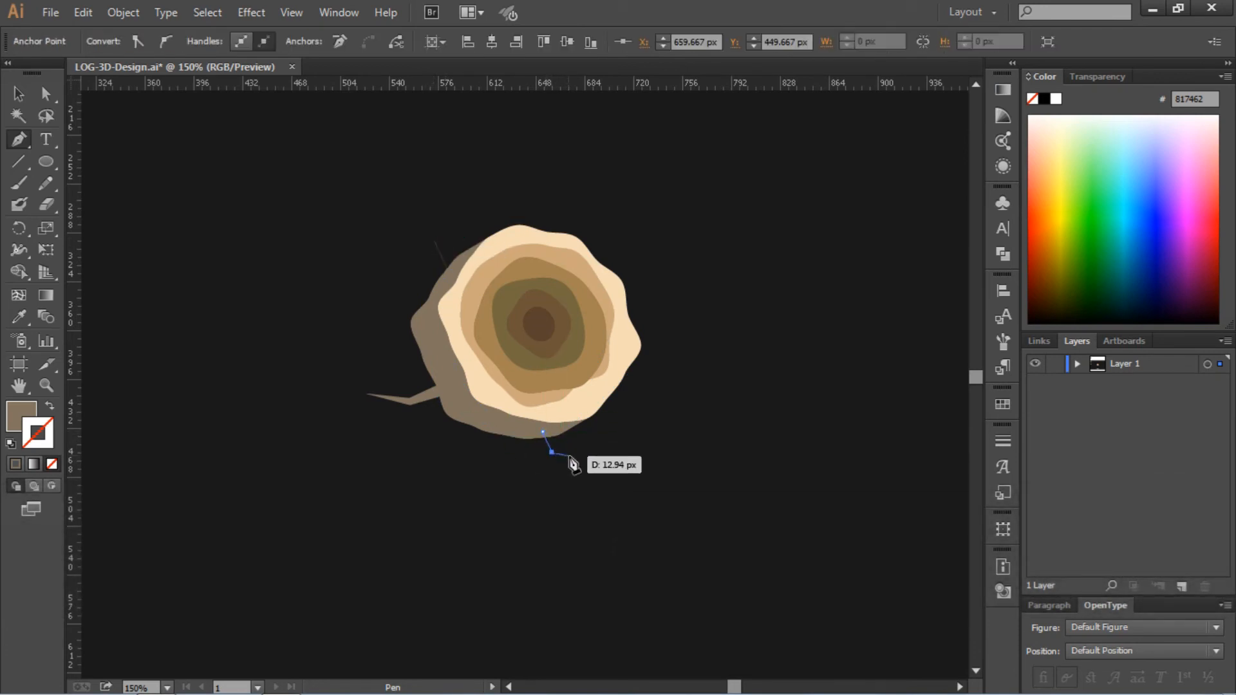
click(568, 455)
Step: Give both new twigs a 10 pt grey-brown stroke with no fill
key(v)
shift+click(439, 251)
key(i)
click(49, 405)
click(18, 94)
click(360, 212)
Step: Apply the tapered, one-ended width profile to the upper-left and lower twigs
click(441, 256)
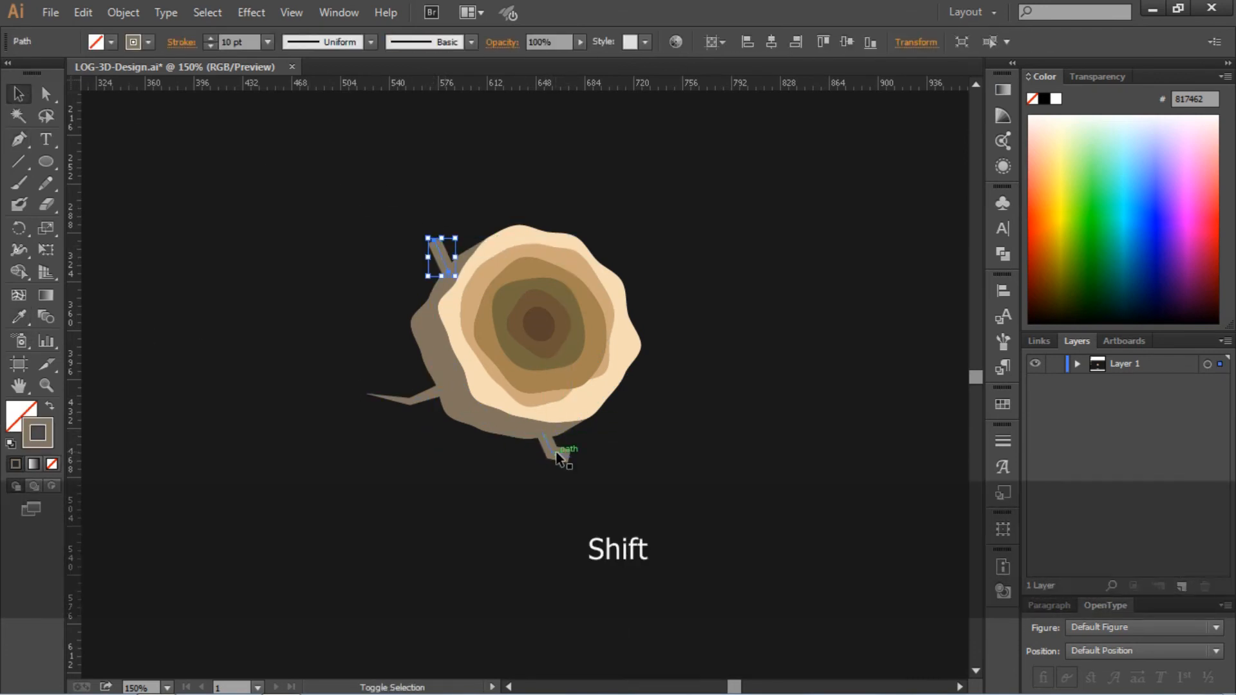
shift+click(561, 455)
click(369, 42)
click(312, 186)
click(379, 225)
Step: Reshape the upper-left and lower-left twigs with Direct Selection, moving their tips and the lower-left twig's bend
key(a)
drag(434, 240, 420, 250)
click(434, 222)
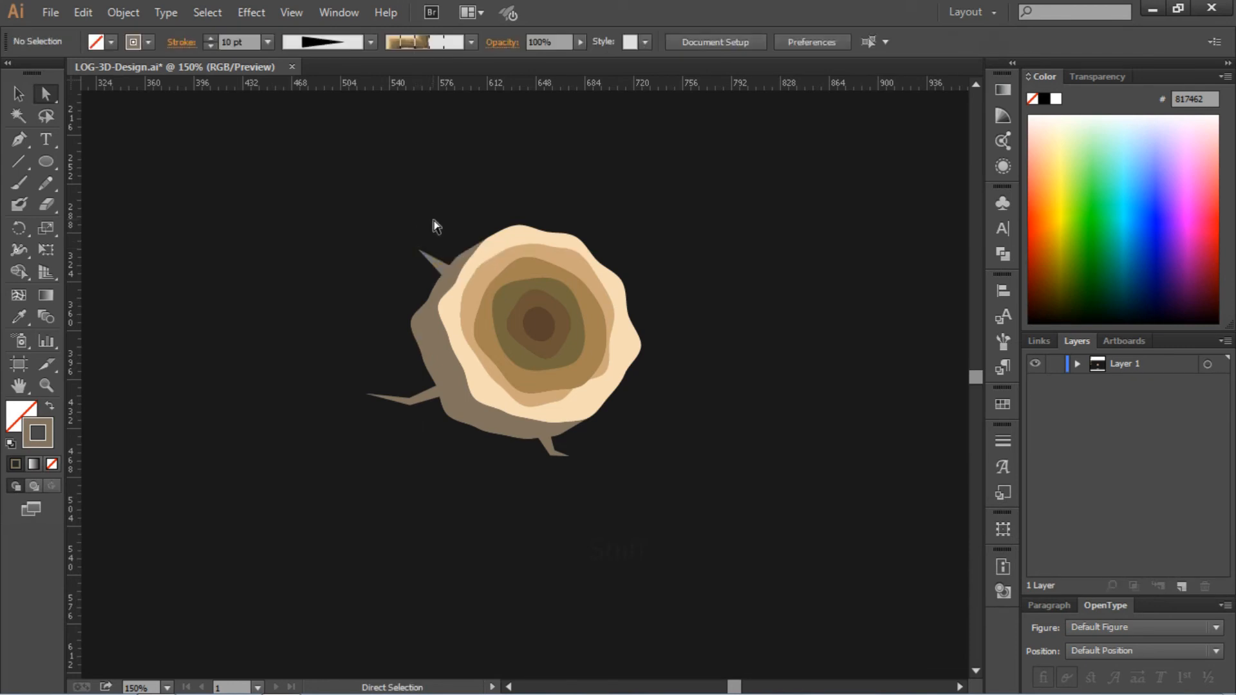
drag(410, 403, 419, 412)
drag(367, 394, 387, 384)
drag(419, 412, 388, 402)
click(425, 450)
click(431, 472)
Step: Draw a square about 35 px wide on the empty area above and left of the log, and fill it with the green swatch
click(46, 161)
key(shift+x)
key(ctrl+minus)
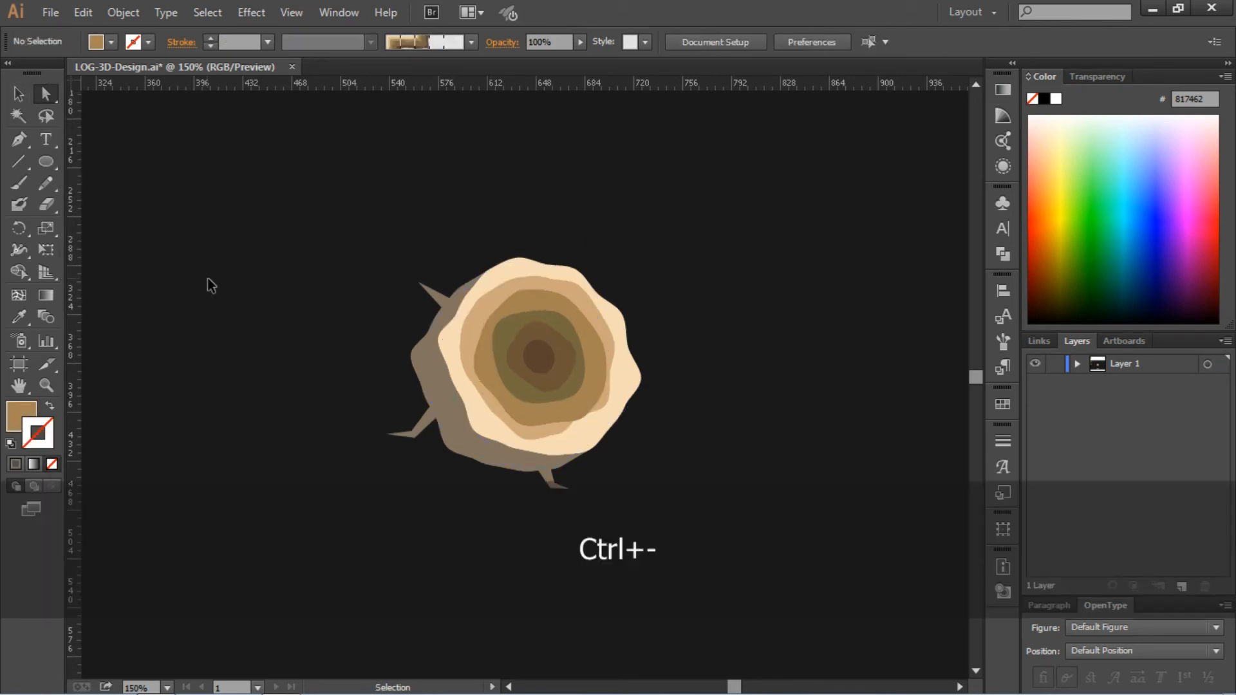
key(ctrl+0)
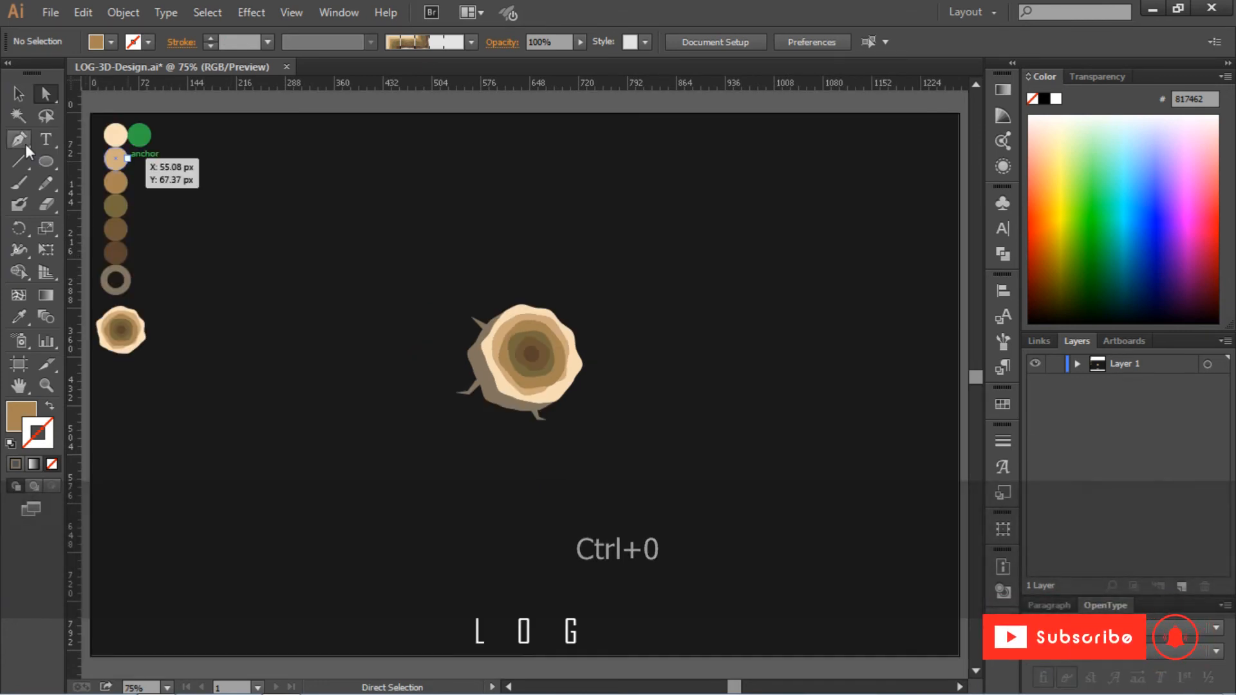
click(43, 161)
click(94, 162)
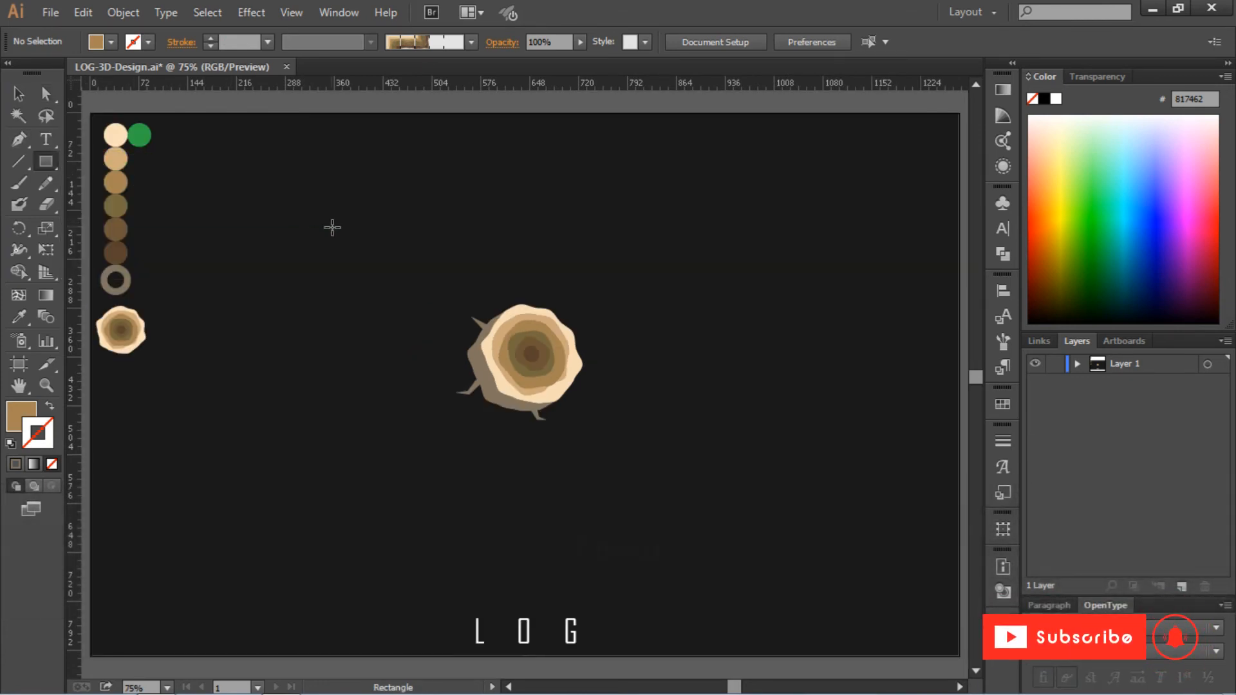
drag(332, 229, 356, 253)
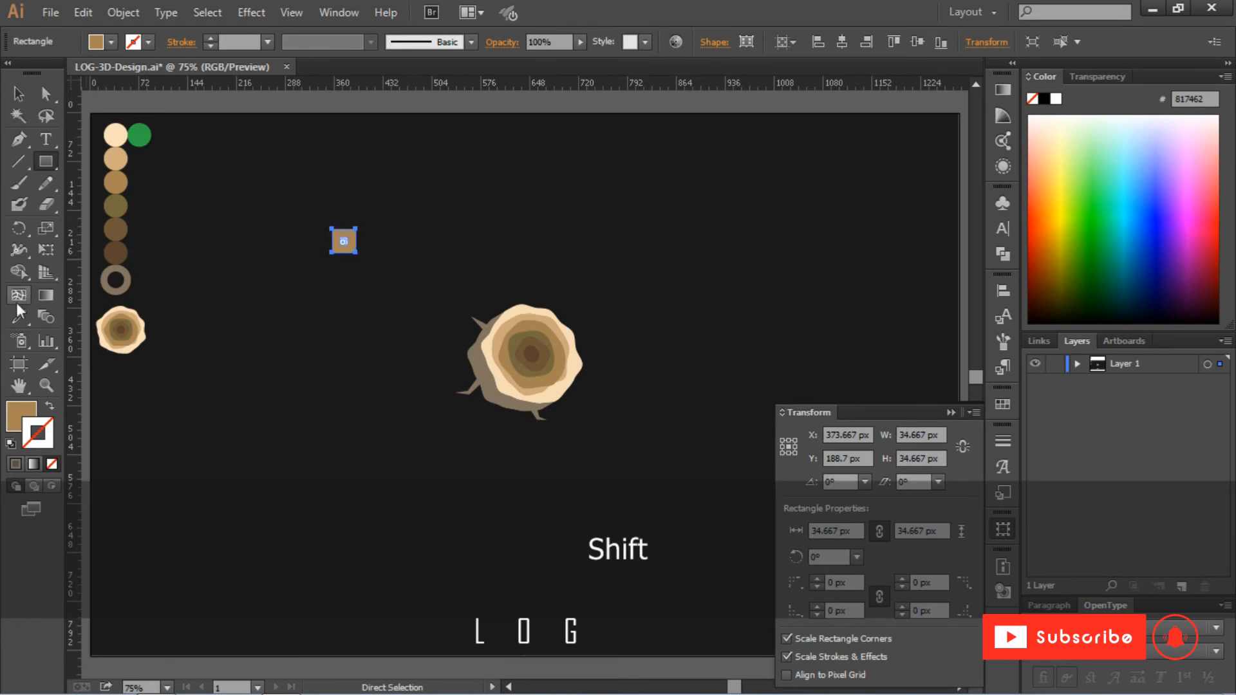
key(i)
click(140, 135)
key(v)
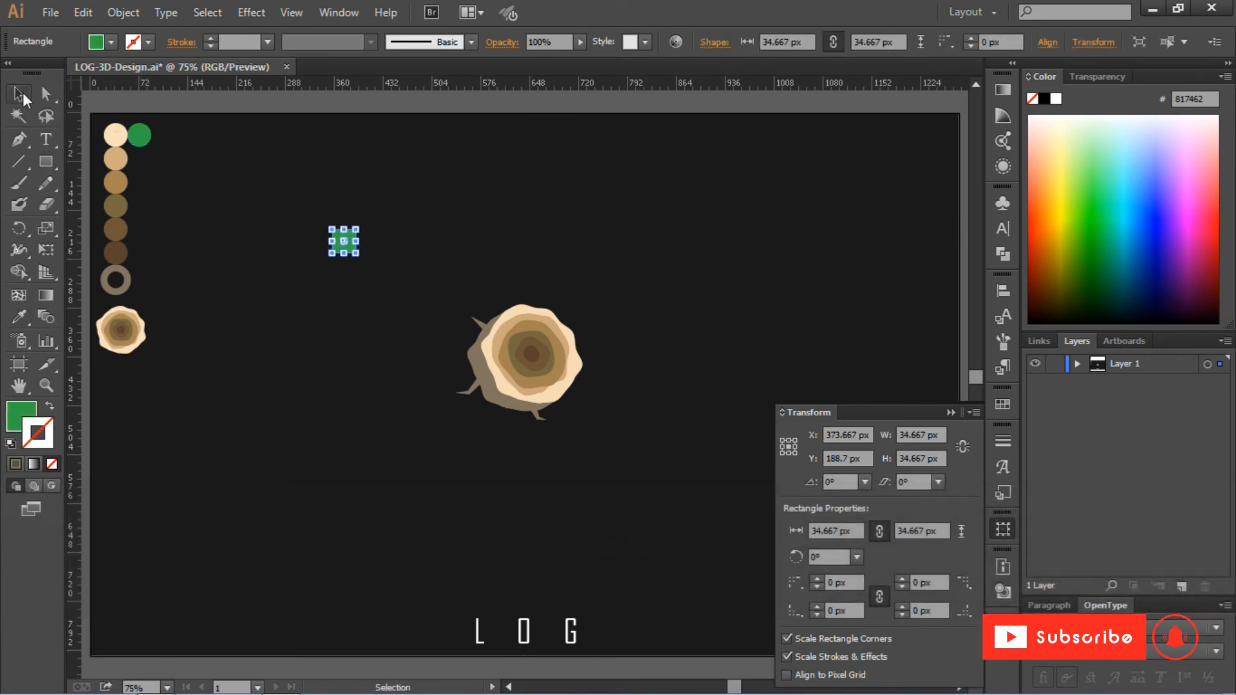
click(361, 215)
Step: Round the green square's upper-right and lower-left corners fully to form a leaf, and move it beside the log's lower-left twig
click(343, 249)
click(45, 93)
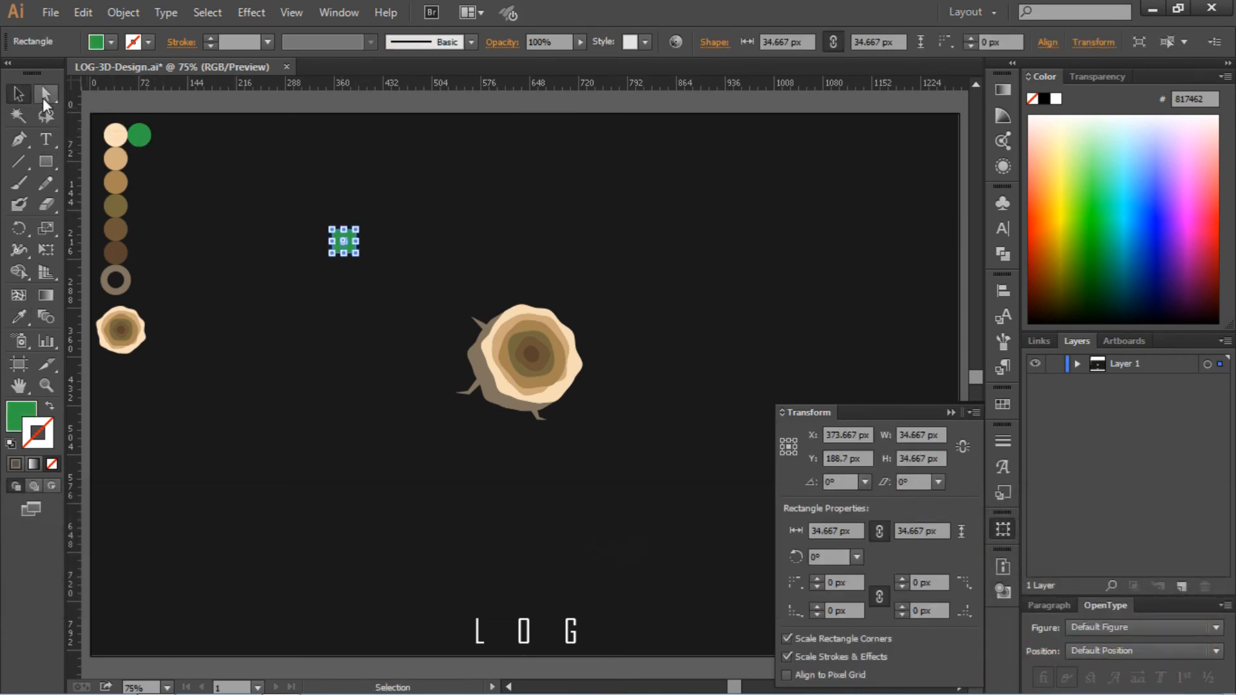
click(356, 229)
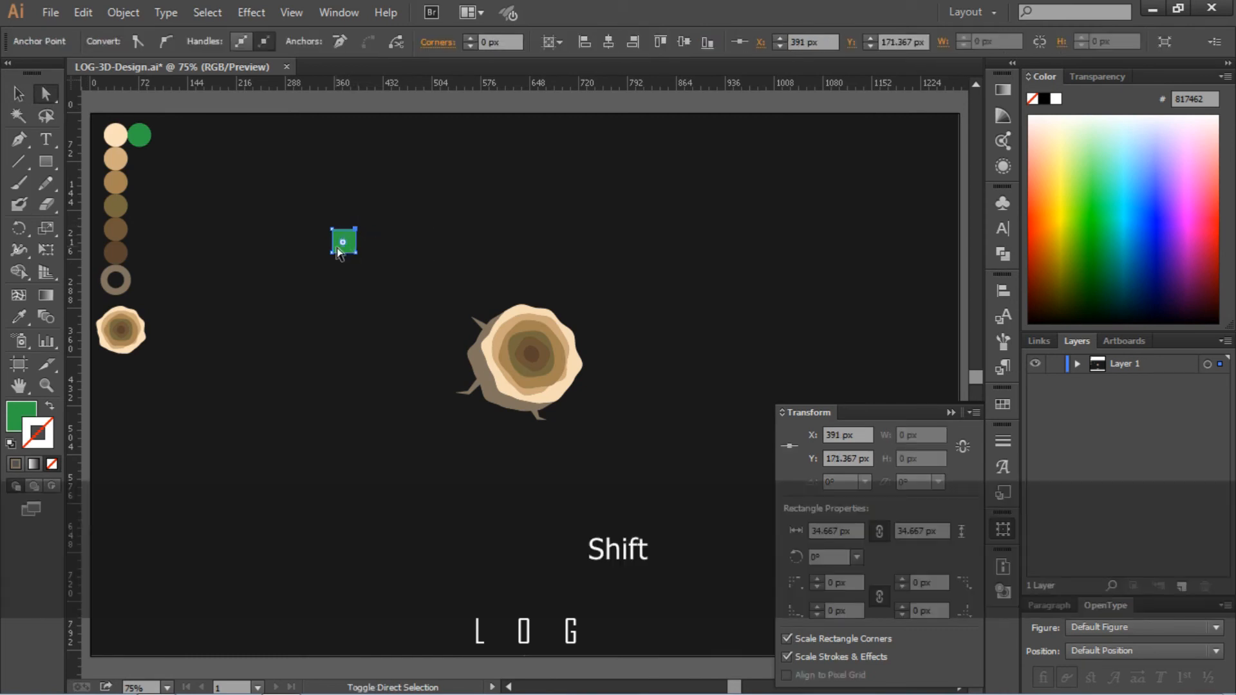
shift+click(332, 251)
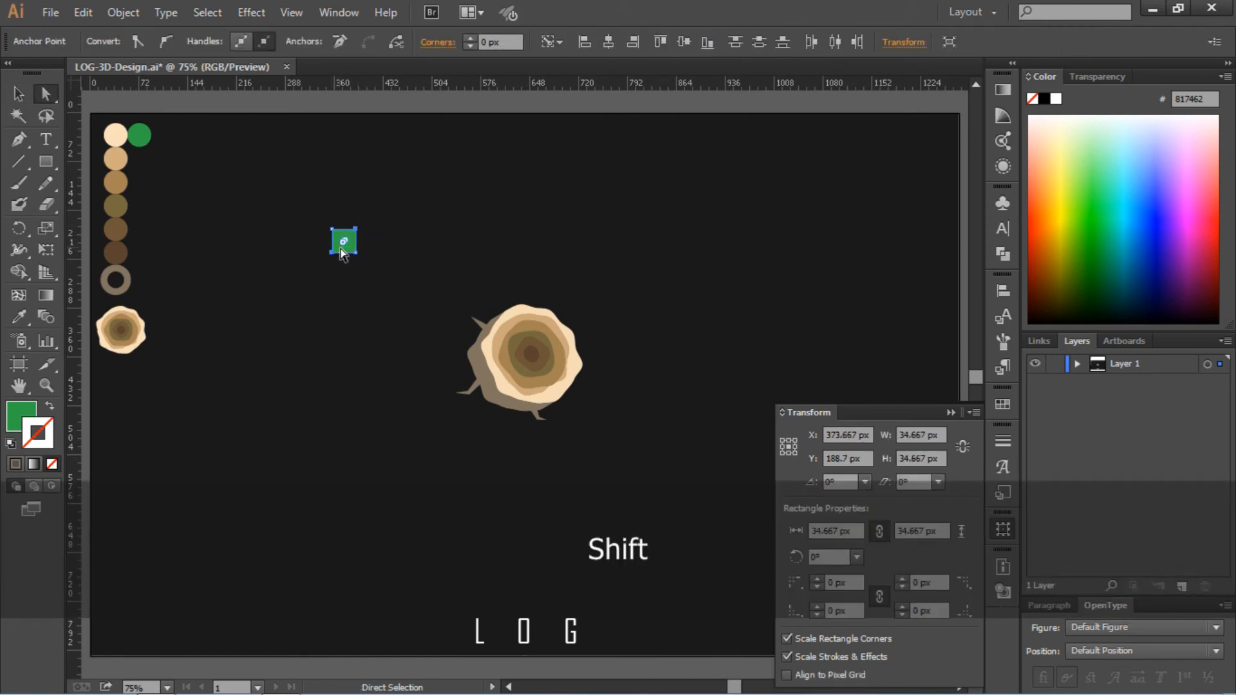
key(ctrl+equal)
scroll(533, 560, left, 5)
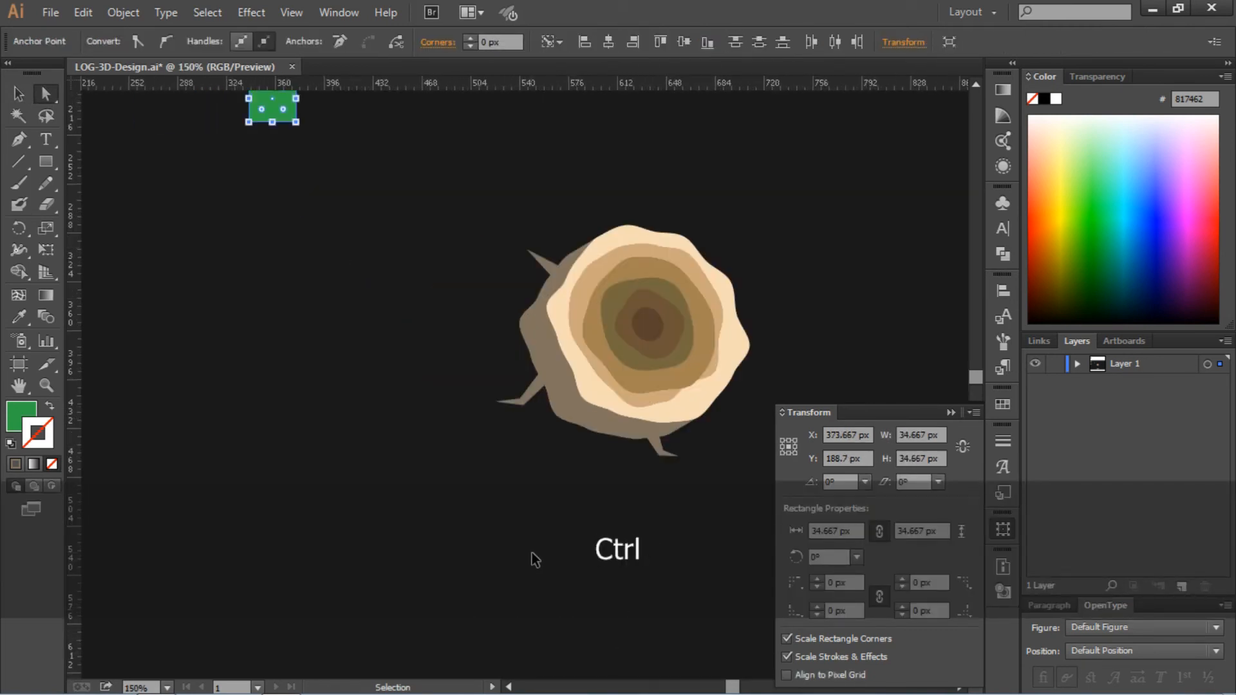
scroll(365, 294, up, 4)
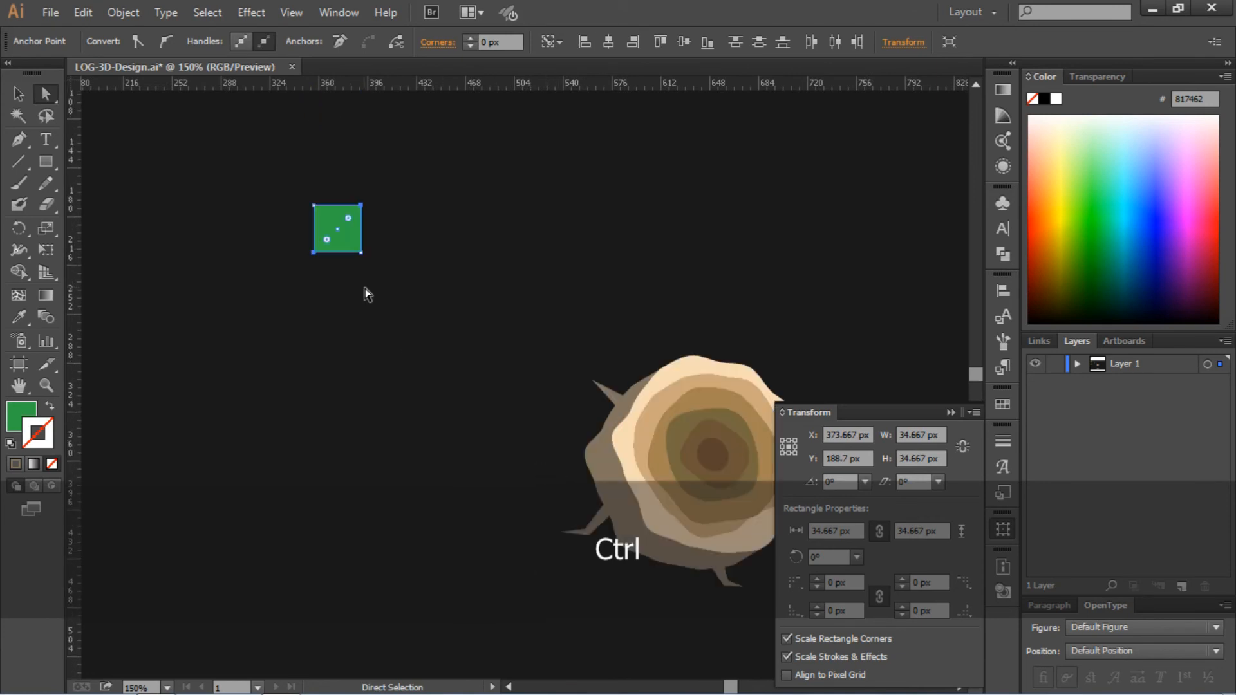
click(378, 193)
shift+click(361, 205)
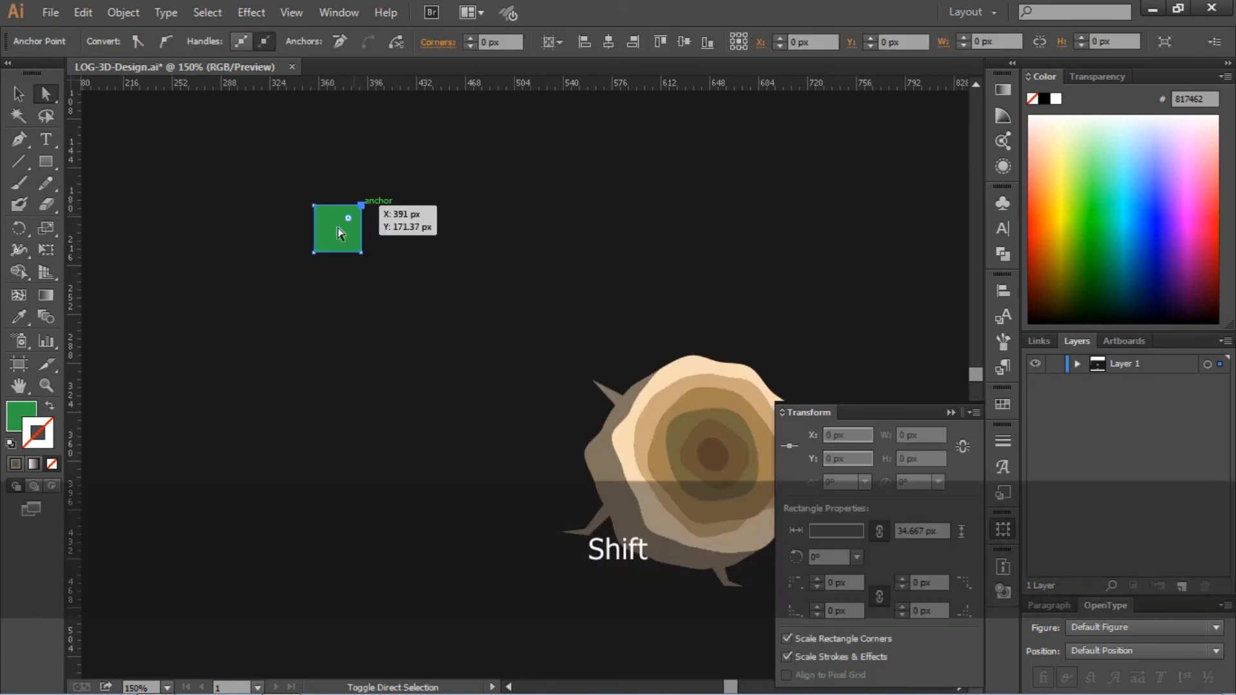
shift+click(314, 252)
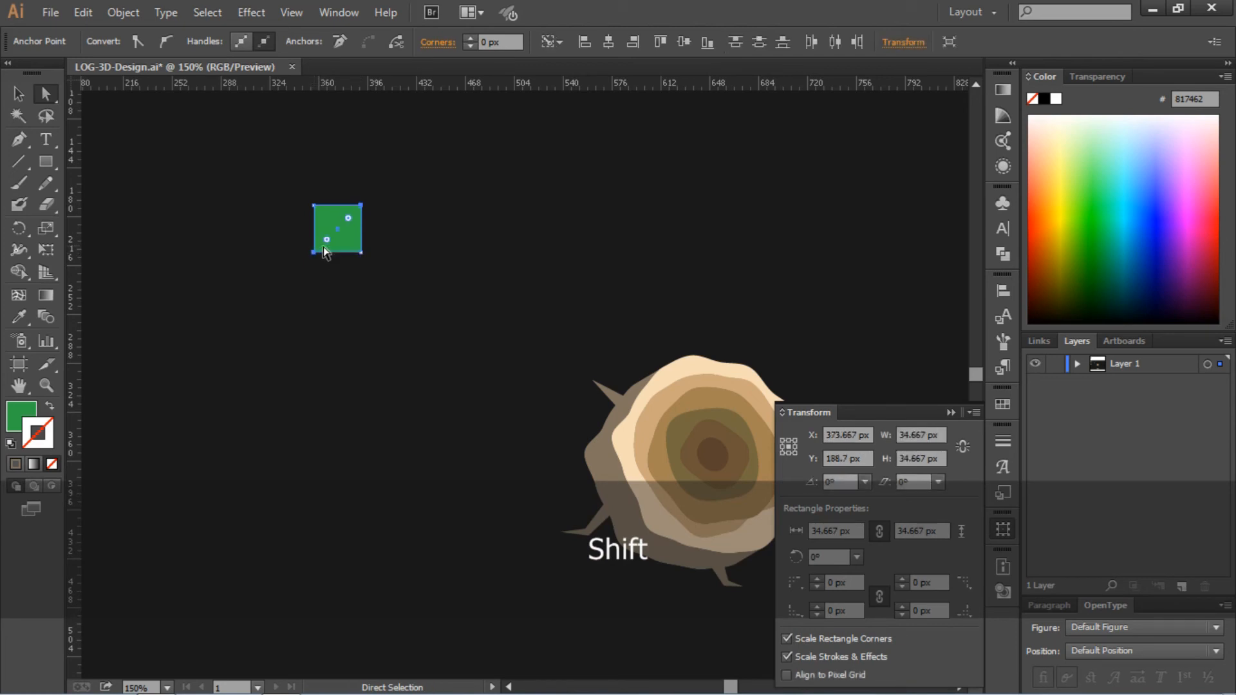
drag(323, 242, 571, 477)
key(v)
click(239, 162)
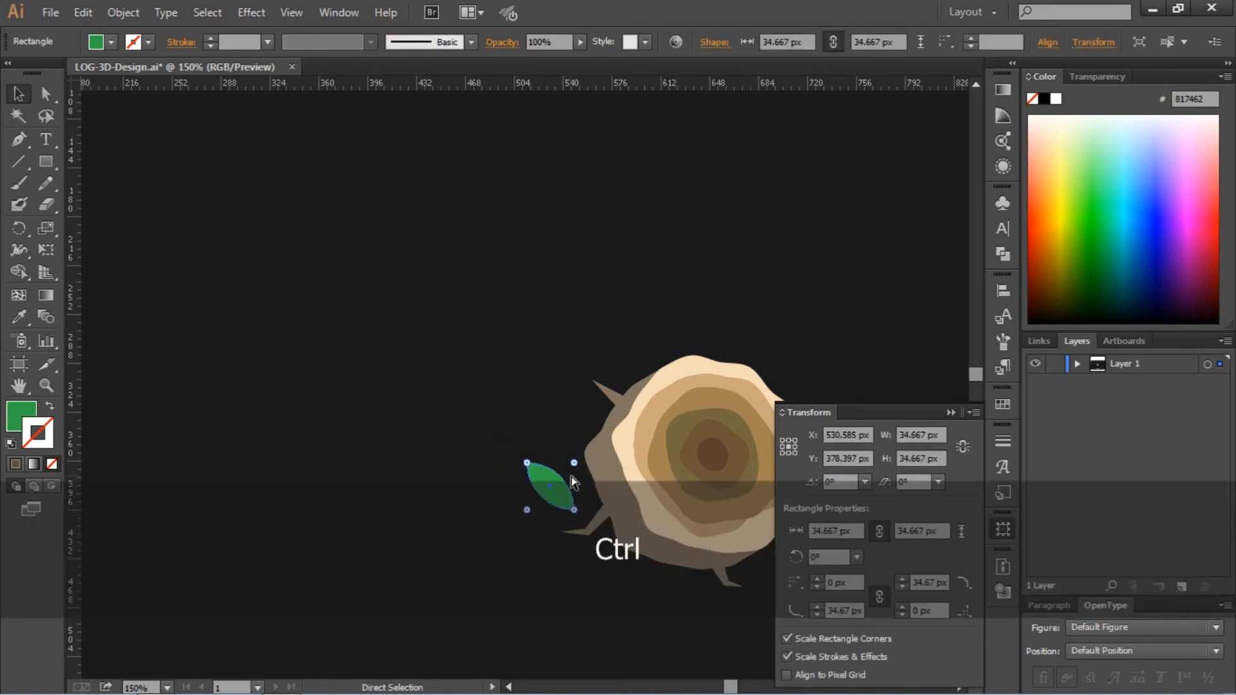
Step: Shrink and slightly rotate the leaf, placing its lower tip on the bend of the lower-left twig
key(ctrl+=)
scroll(420, 246, right, 3)
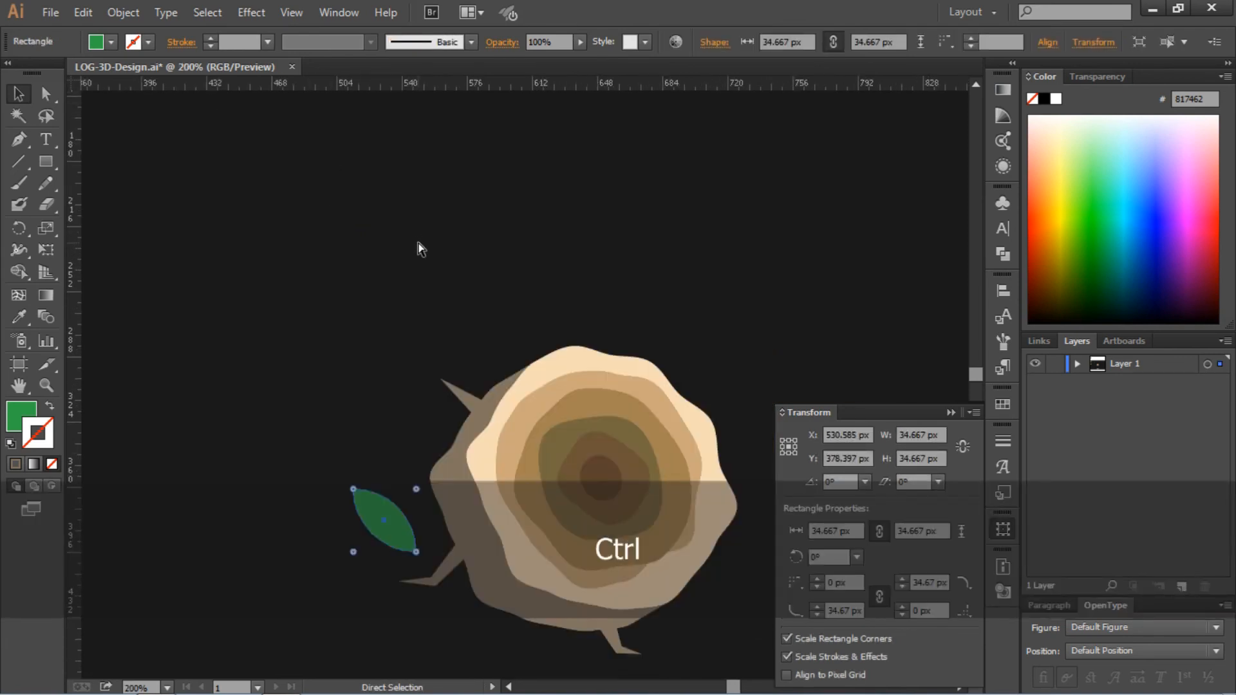
scroll(474, 253, down, 2)
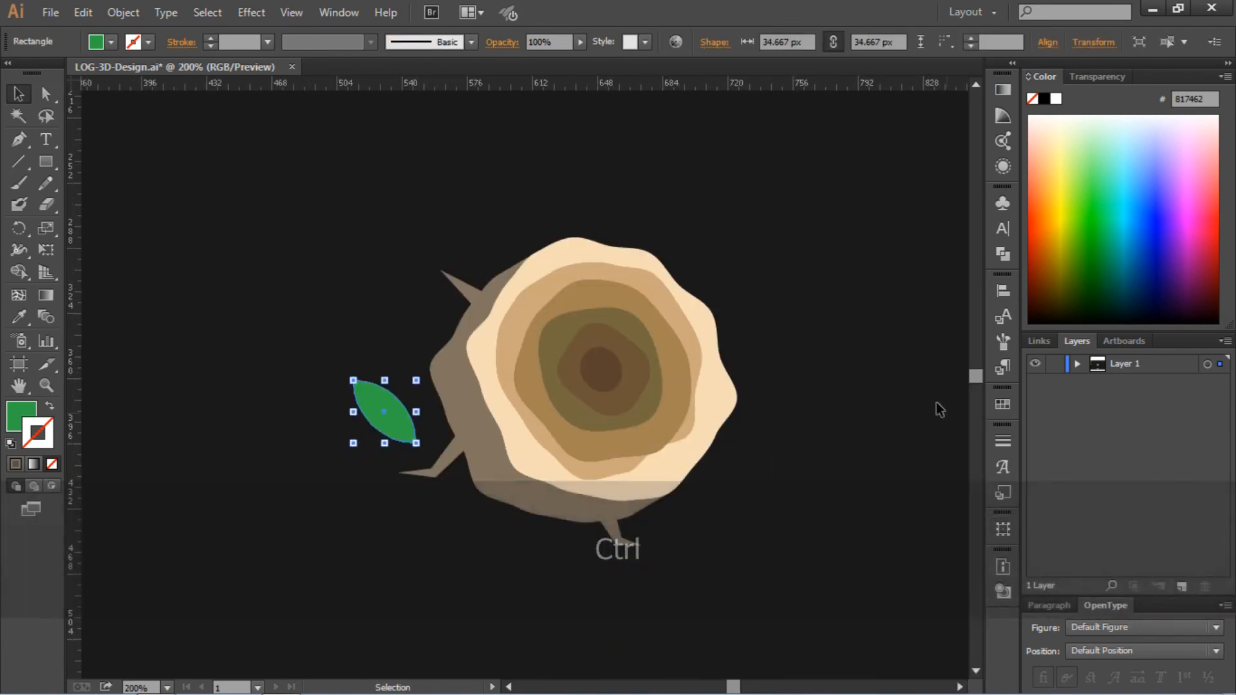
click(875, 360)
key(ctrl+=)
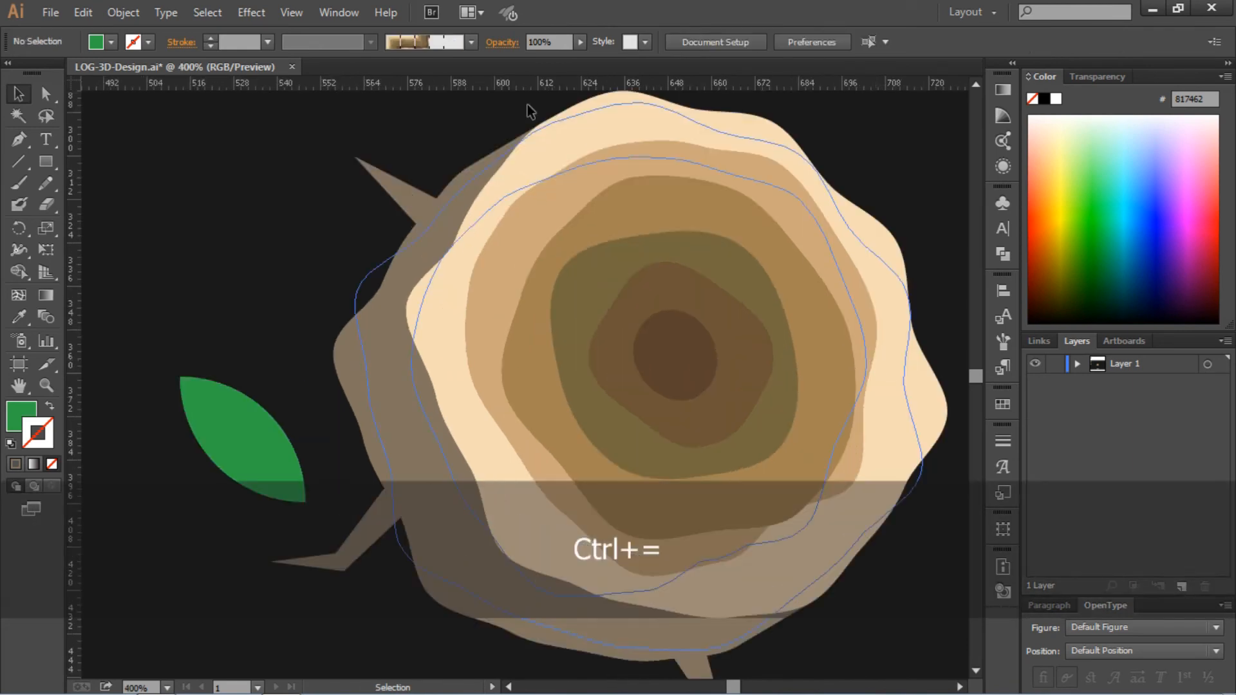
scroll(419, 257, down, 2)
click(294, 366)
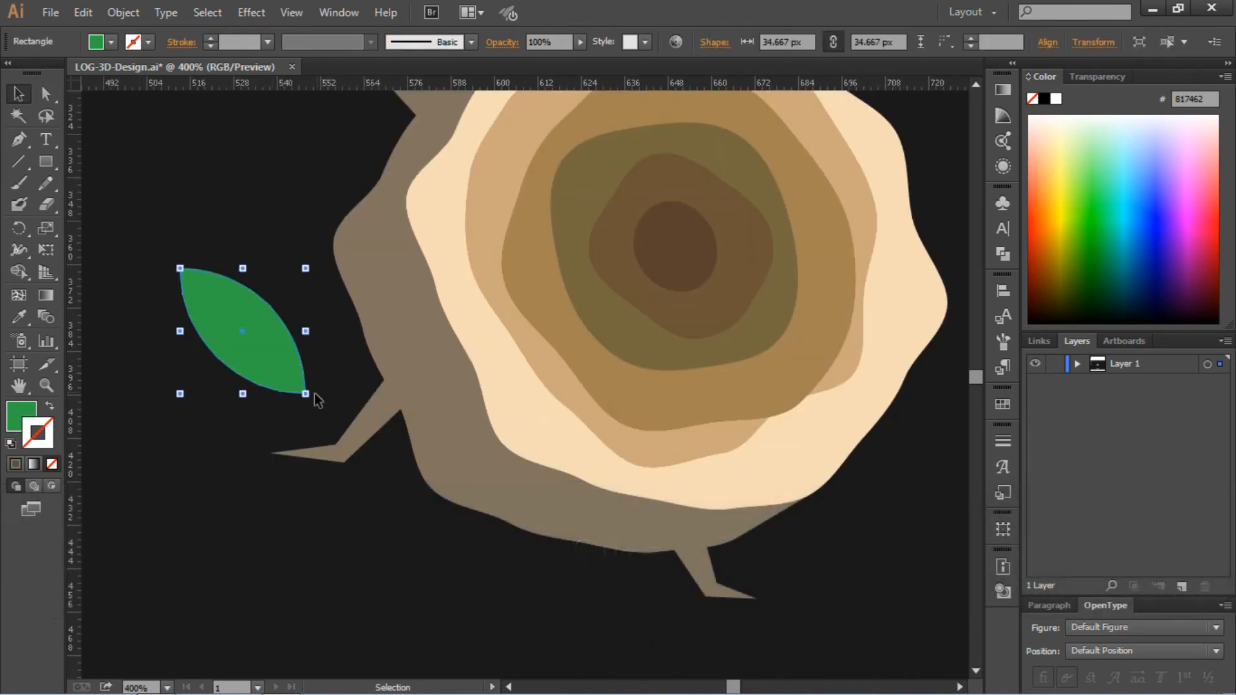
drag(308, 394, 332, 434)
click(314, 346)
drag(349, 368, 355, 373)
click(346, 358)
drag(299, 388, 304, 385)
Step: Add a smaller copy of the leaf below the lower-left twig's bend, and send both leaves backward in the stacking order
key(ctrl+c)
key(ctrl+v)
drag(554, 423, 385, 512)
shift+click(307, 415)
key(ctrl+bracketleft)
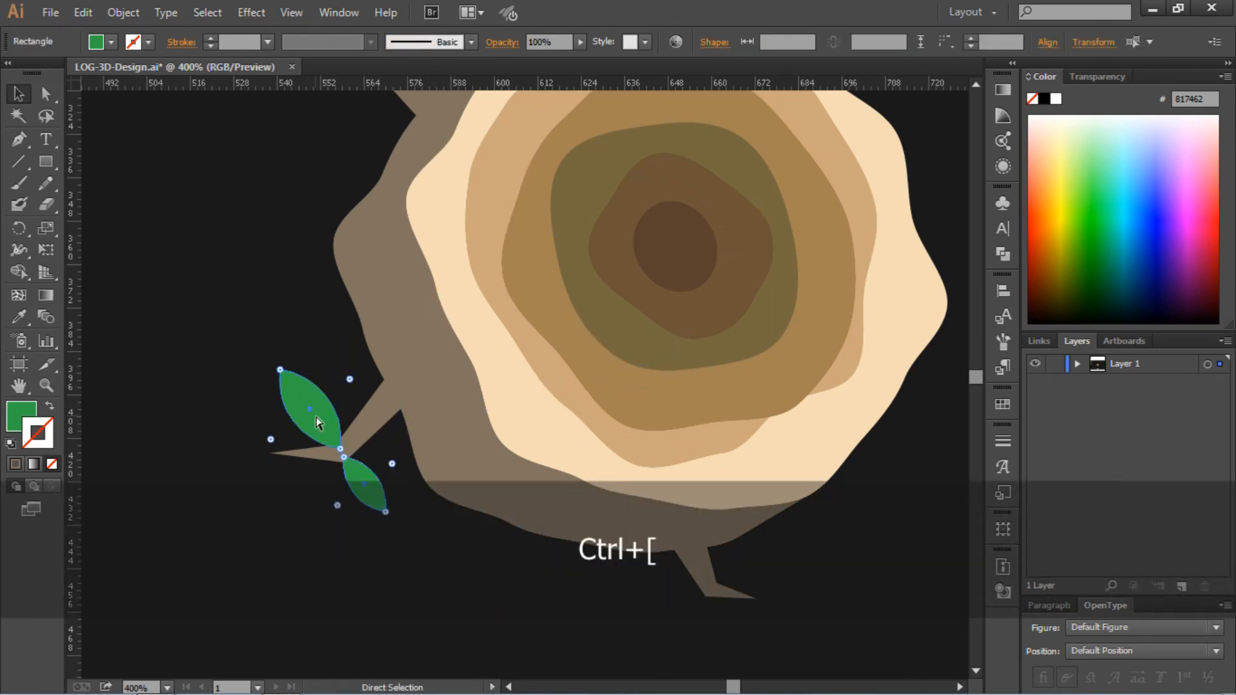
key(ctrl+bracketleft)
key(ctrl+bracketright)
Step: Copy the leaf to the bottom twig's bend, scale it to about 11 px, angle it down-left and send it backward
click(316, 417)
key(ctrl+c)
key(ctrl+v)
drag(566, 355, 691, 605)
drag(631, 652, 663, 625)
click(694, 613)
click(689, 607)
key(ctrl+bracketleft)
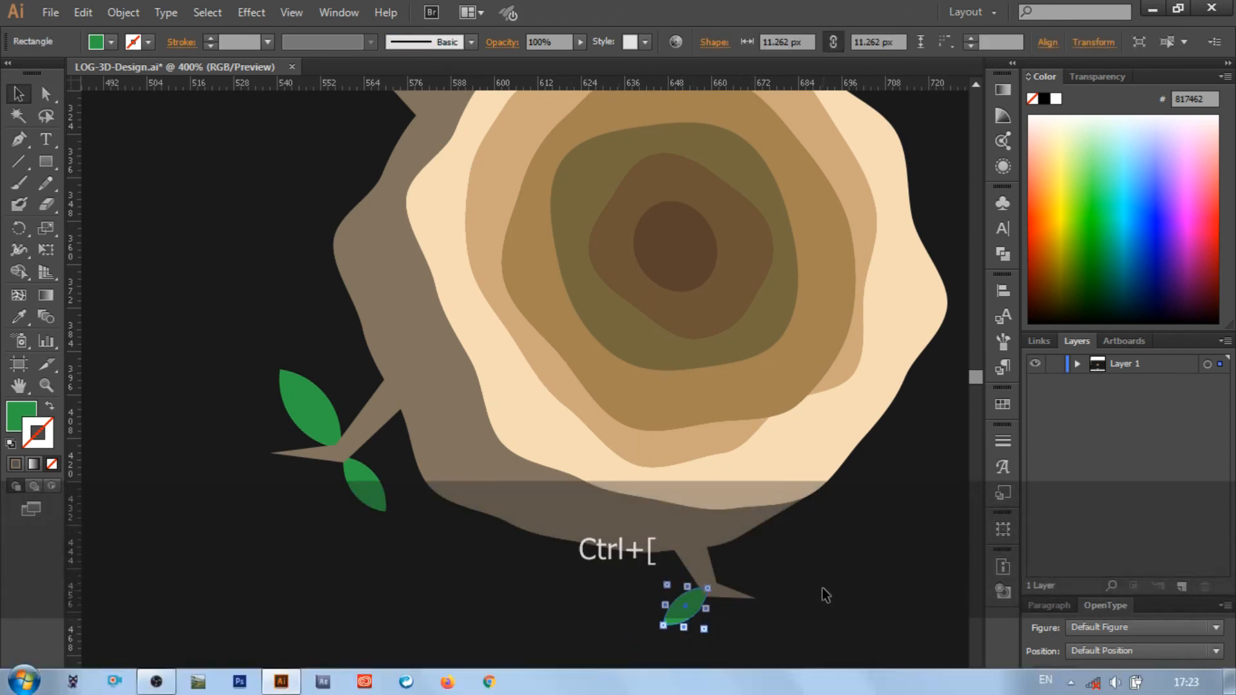
Step: Group the whole log with its rings, bark, twigs and leaves
click(822, 589)
key(ctrl+minus)
key(ctrl+0)
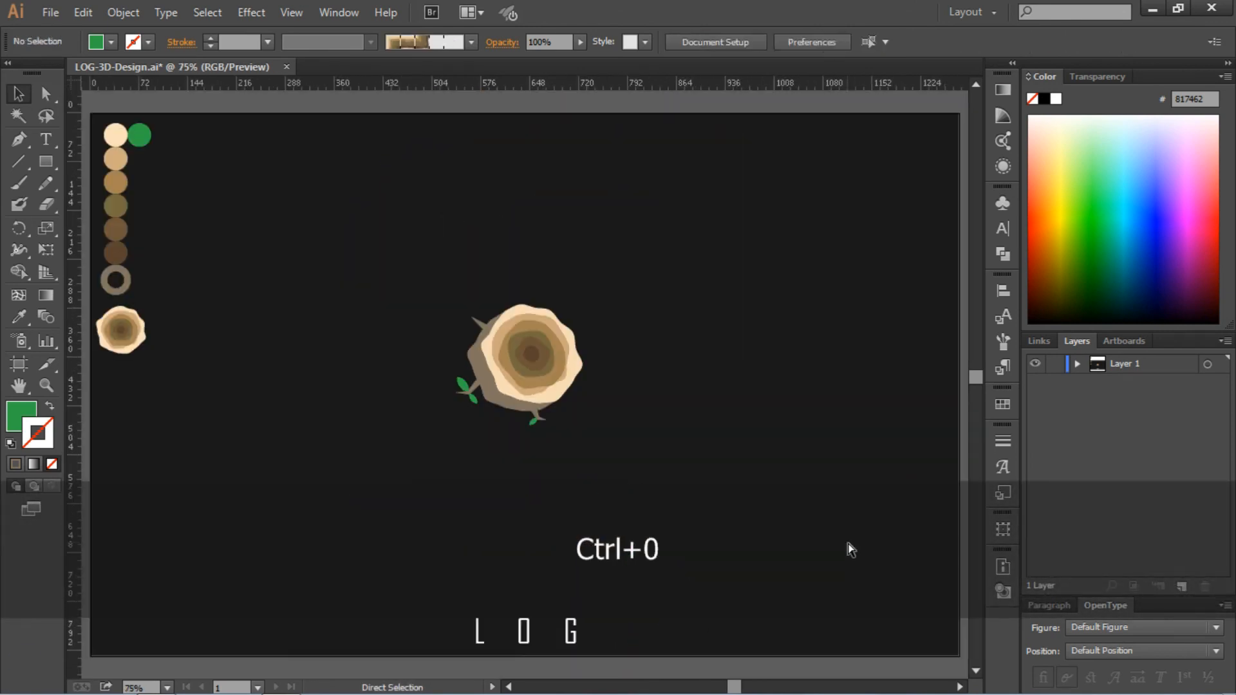
drag(623, 460, 620, 455)
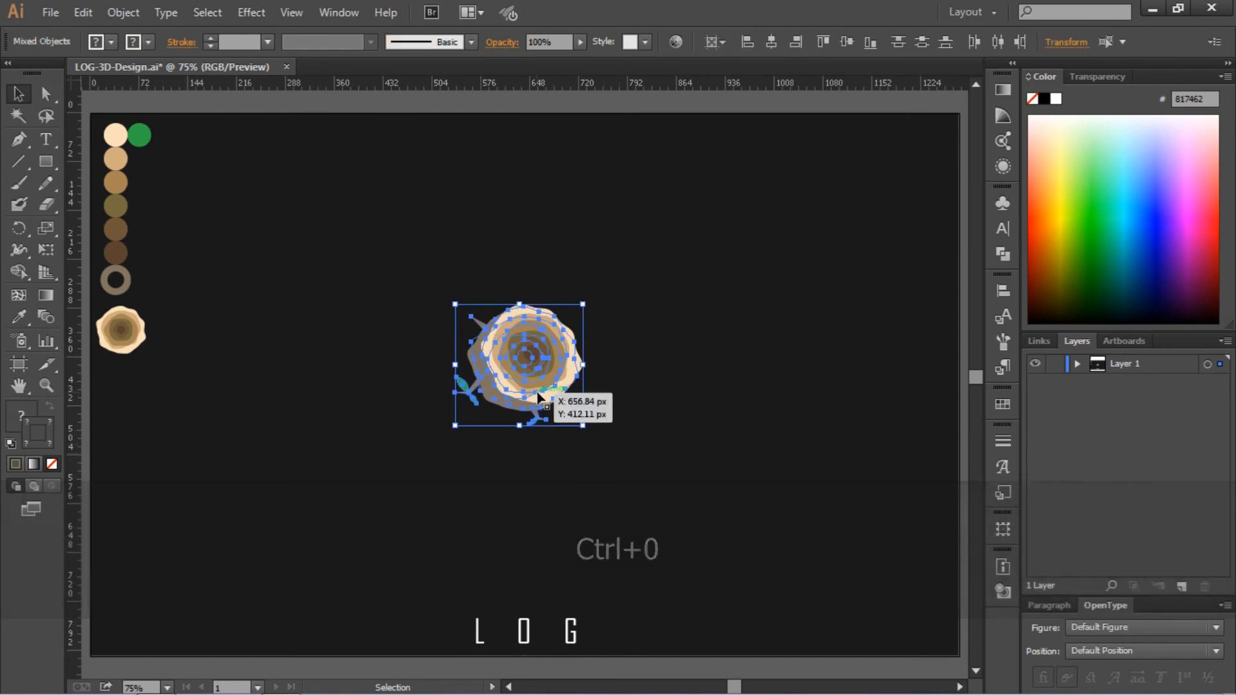
right_click(537, 393)
click(570, 479)
click(836, 331)
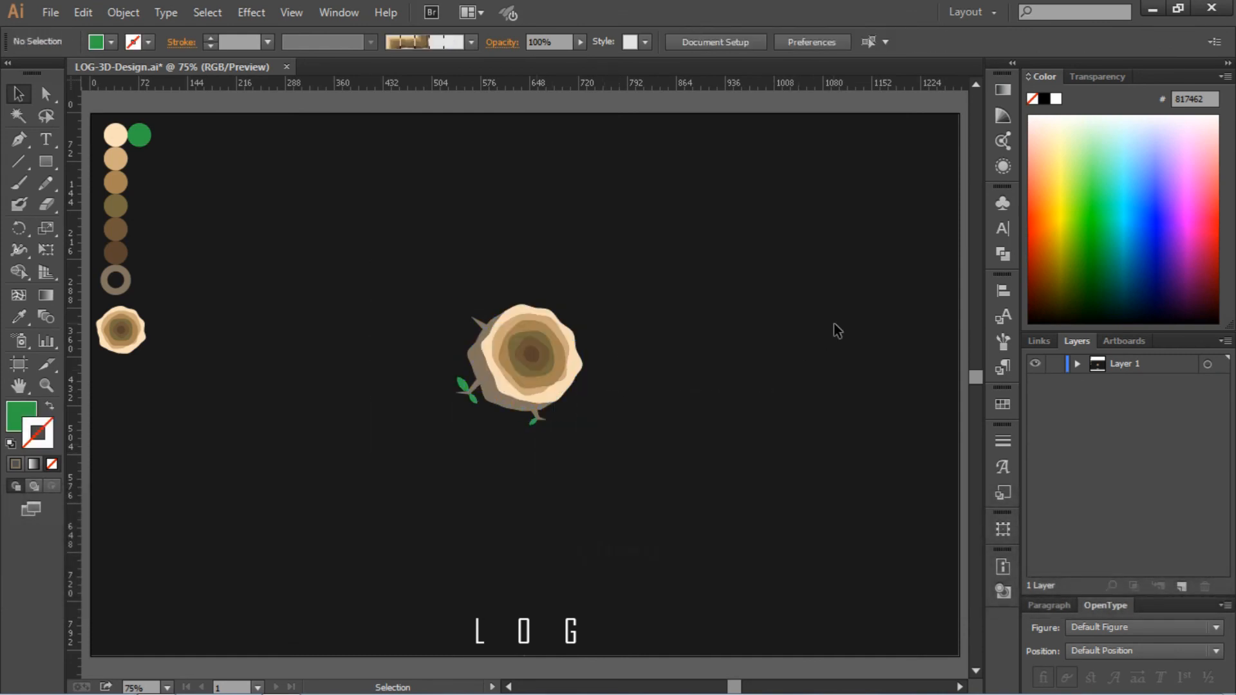